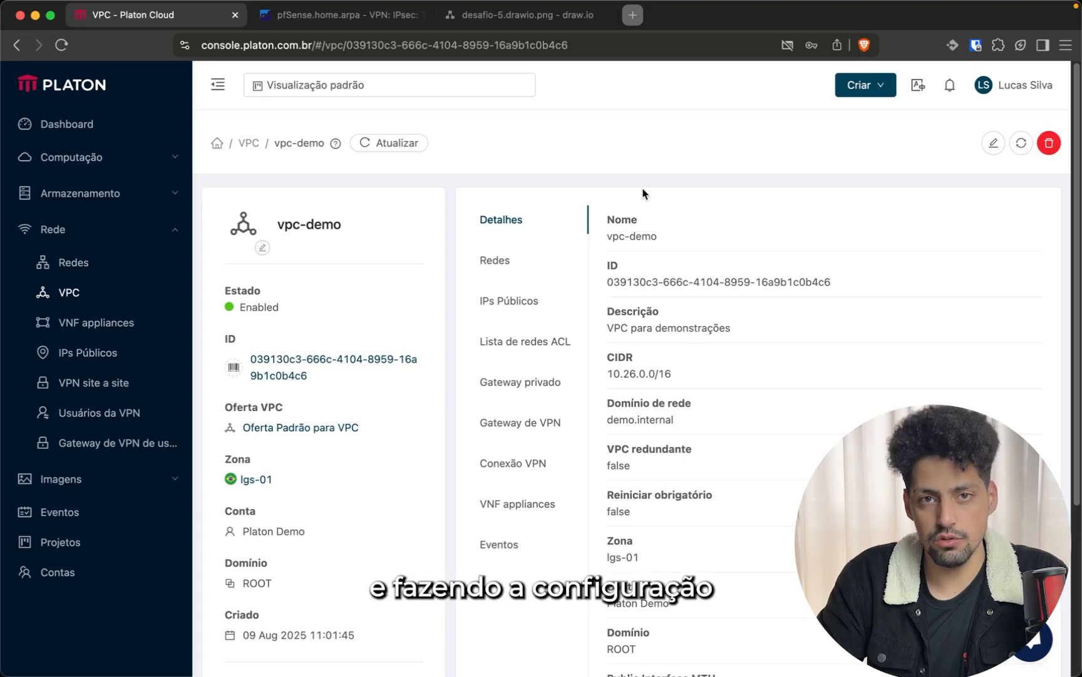
Add a new IPsec Phase 1 tunnel described as vpc-lgs-site-a-demo
{"action": "left_click", "coordinate": [338, 22]}
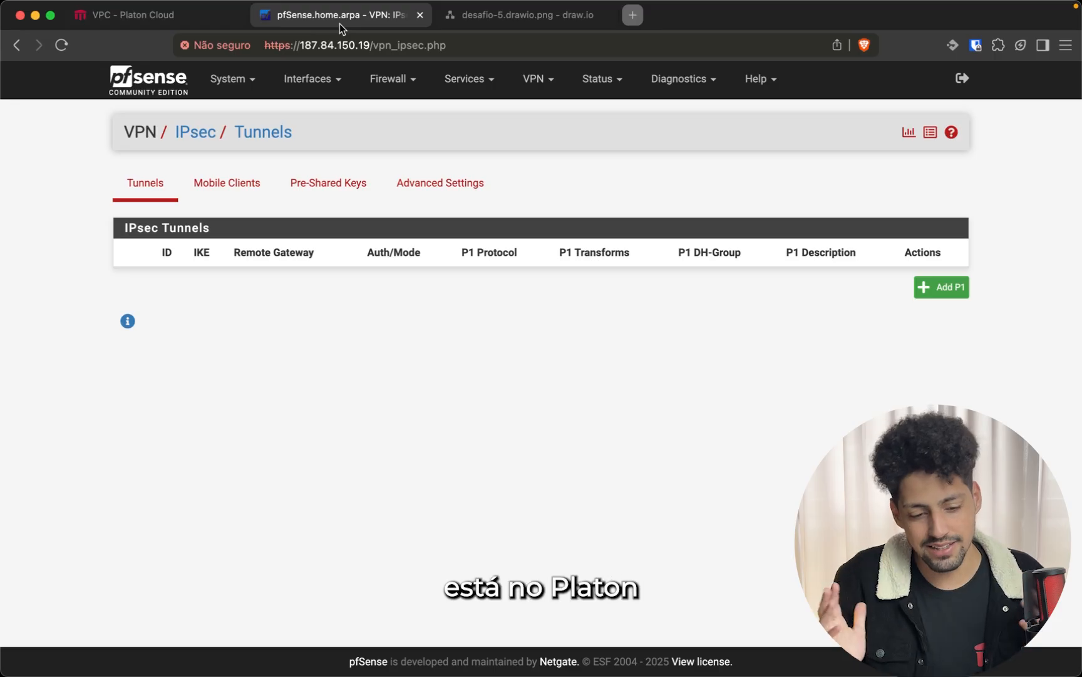
{"action": "left_click", "coordinate": [927, 288]}
{"action": "left_click", "coordinate": [306, 256]}
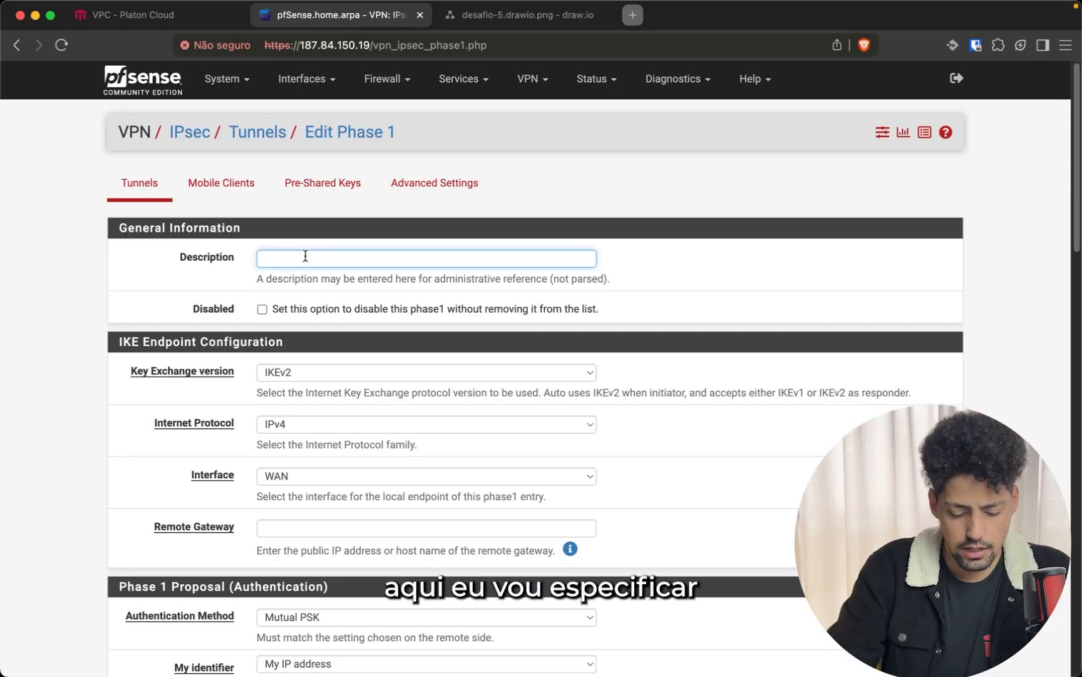
{"action": "type", "text": "vpc-"}
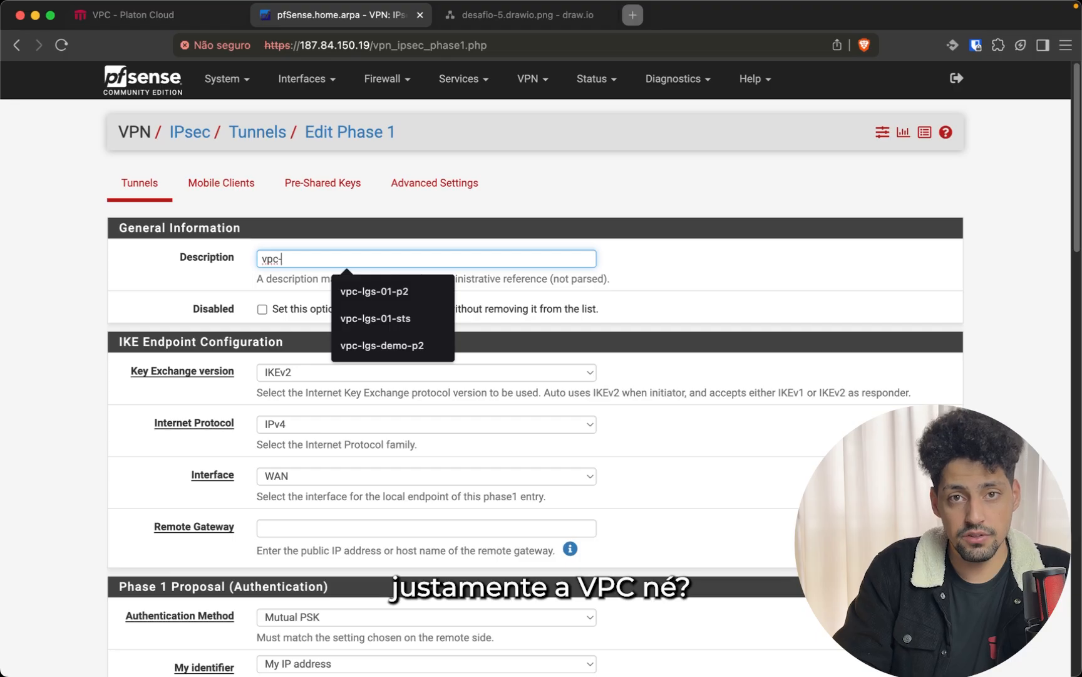
{"action": "type", "text": "site"}
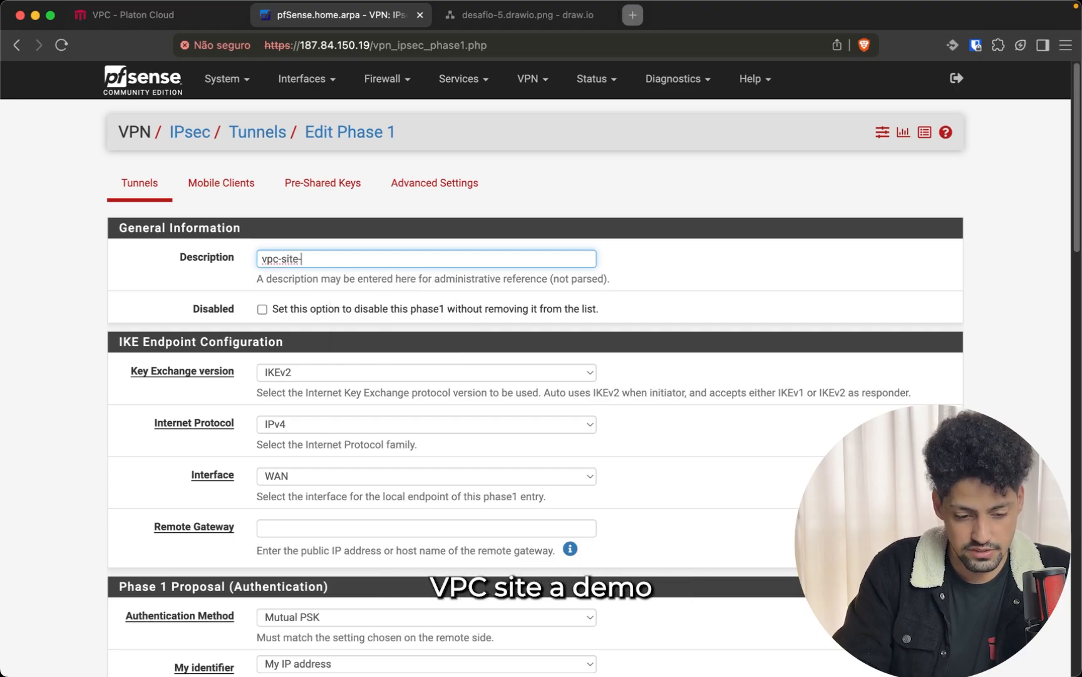
{"action": "type", "text": "-a-demo"}
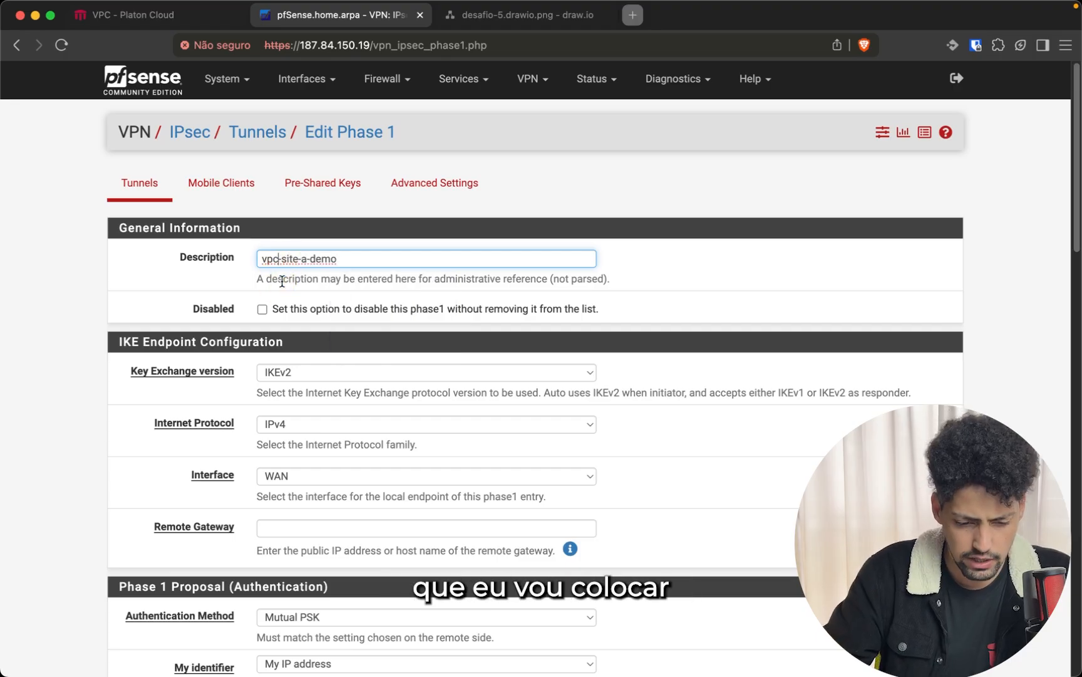
{"action": "left_click", "coordinate": [282, 258]}
{"action": "type", "text": "gs"}
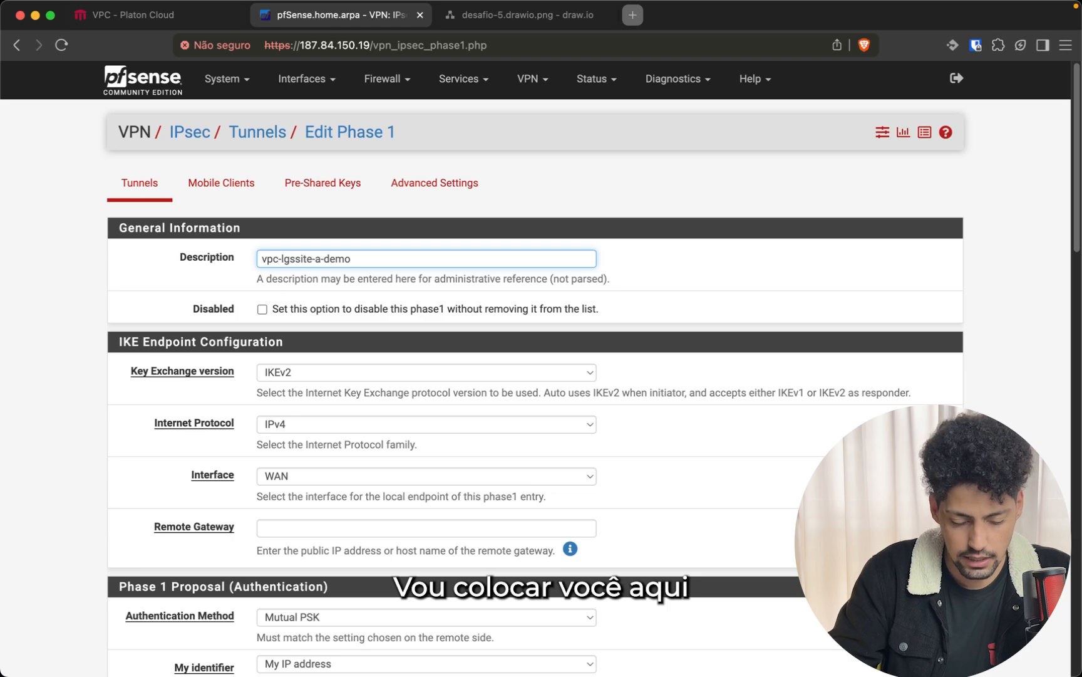
{"action": "type", "text": "-"}
{"action": "scroll", "coordinate": [211, 285], "scroll_direction": "down", "scroll_amount": 5}
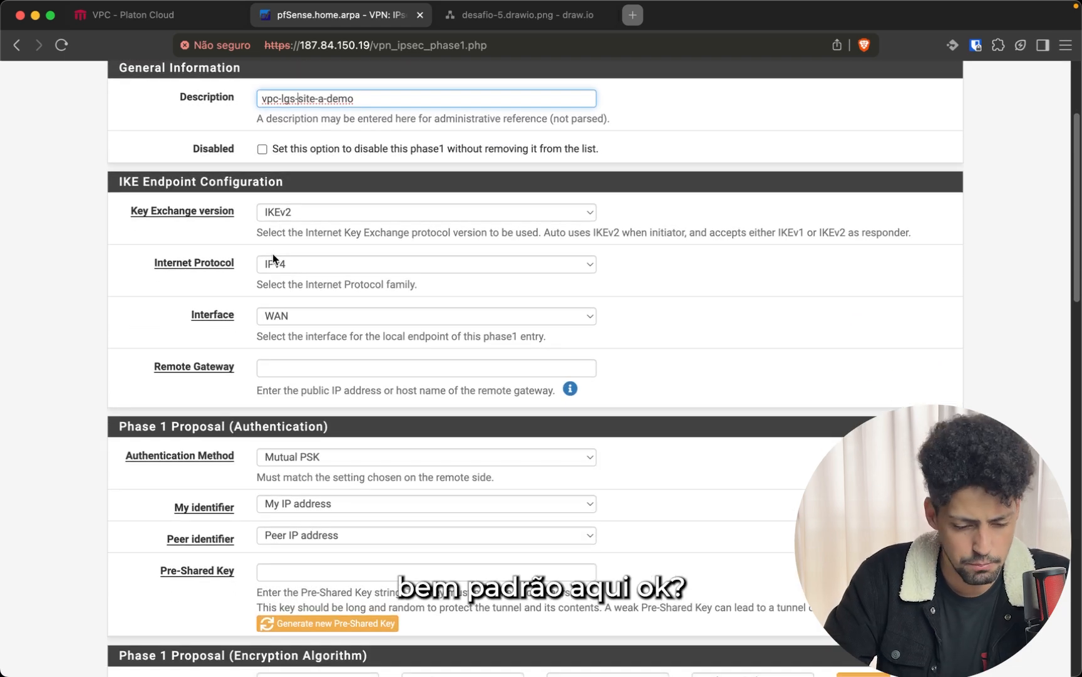
Review the Phase 1 settings and generate a new random pre-shared key
{"action": "left_click", "coordinate": [278, 368]}
{"action": "scroll", "coordinate": [225, 382], "scroll_direction": "down", "scroll_amount": 1}
{"action": "scroll", "coordinate": [227, 381], "scroll_direction": "down", "scroll_amount": 5}
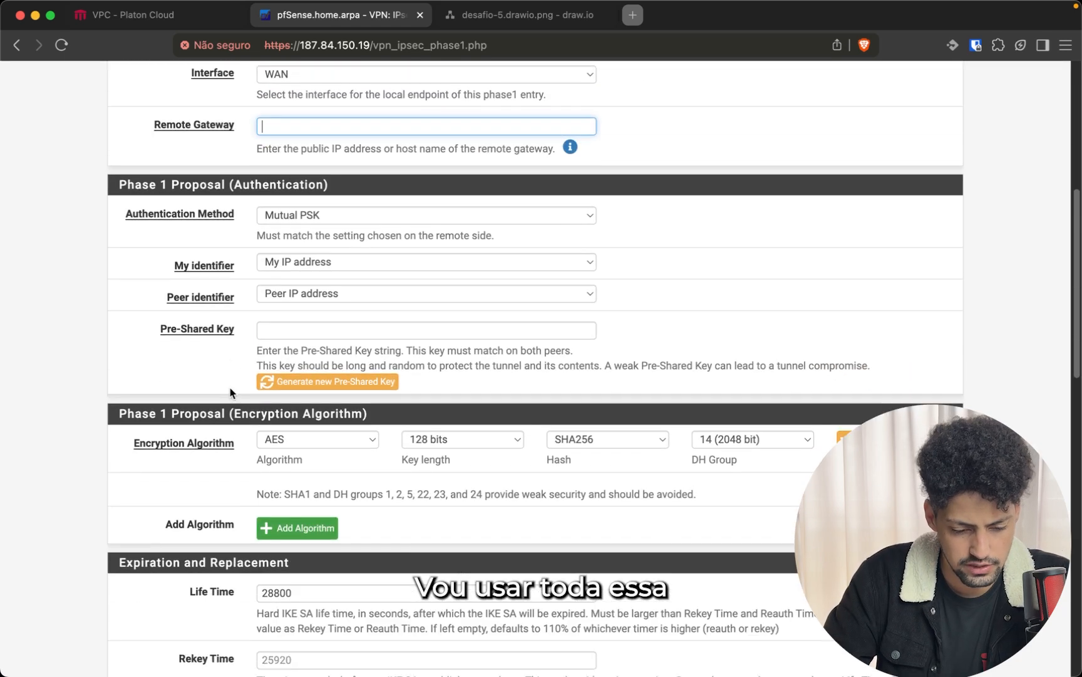
{"action": "scroll", "coordinate": [240, 282], "scroll_direction": "down", "scroll_amount": 10}
{"action": "scroll", "coordinate": [246, 296], "scroll_direction": "up", "scroll_amount": 1}
{"action": "scroll", "coordinate": [244, 297], "scroll_direction": "up", "scroll_amount": 15}
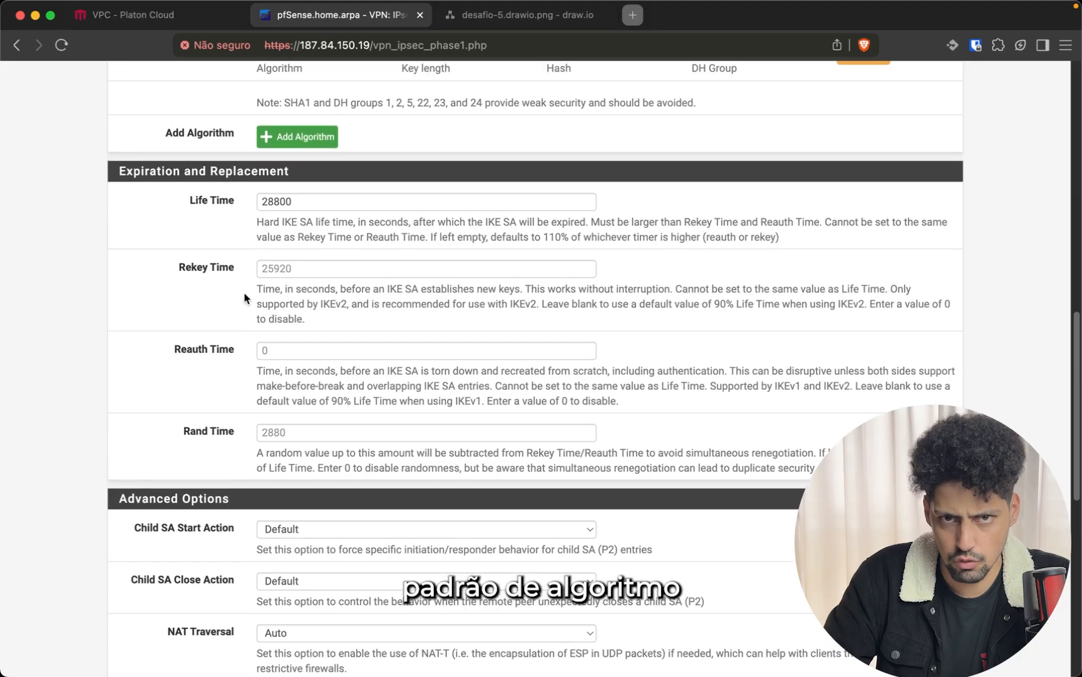
{"action": "scroll", "coordinate": [244, 298], "scroll_direction": "up", "scroll_amount": 6}
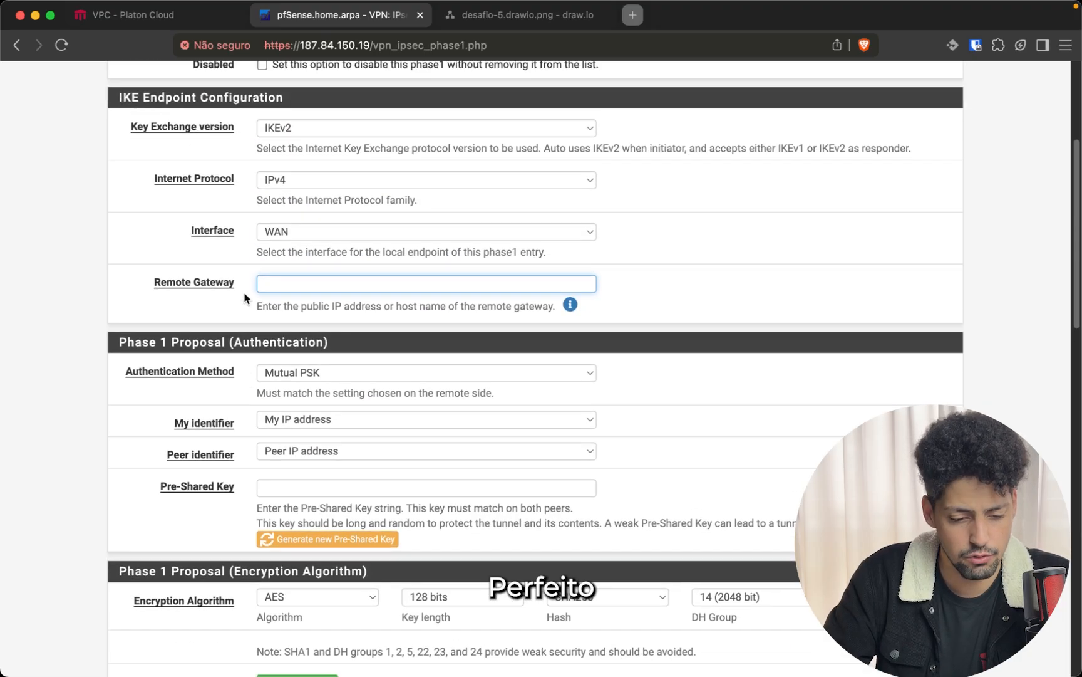
{"action": "scroll", "coordinate": [249, 285], "scroll_direction": "down", "scroll_amount": 15}
{"action": "scroll", "coordinate": [246, 285], "scroll_direction": "up", "scroll_amount": 8}
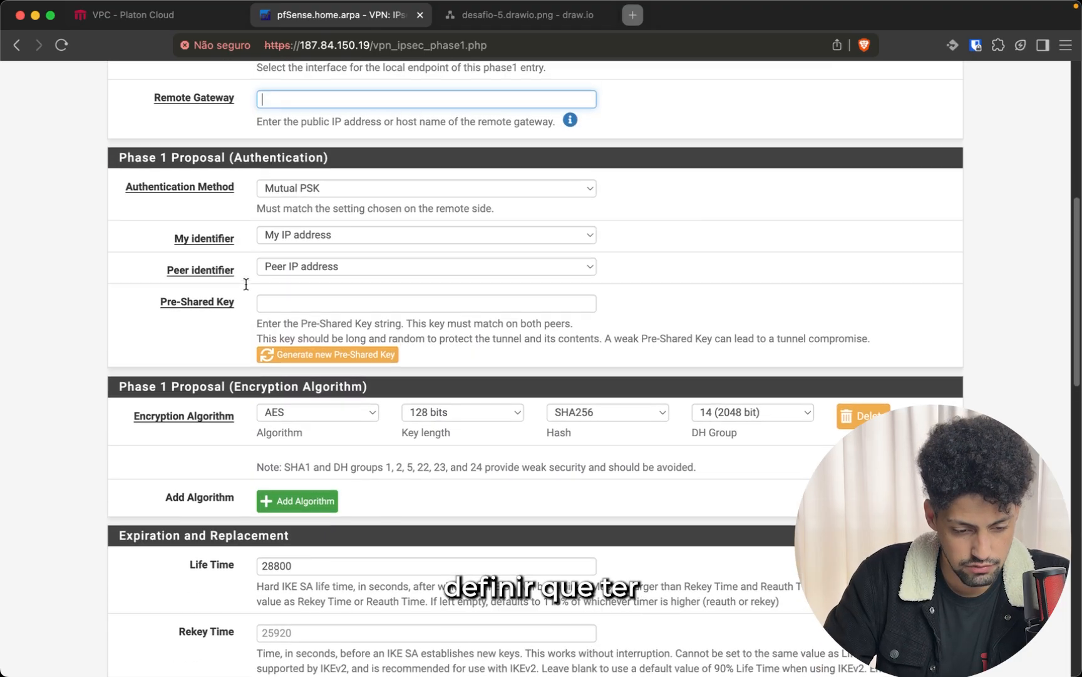
{"action": "left_click", "coordinate": [280, 302]}
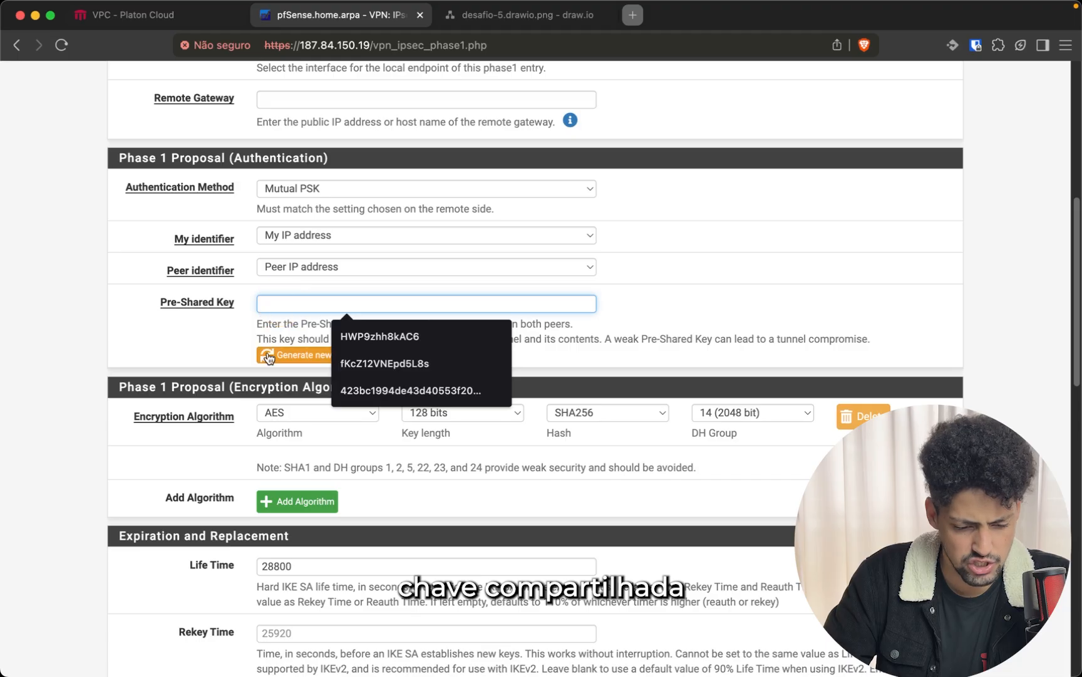
{"action": "left_click", "coordinate": [294, 354]}
{"action": "double_click", "coordinate": [331, 303]}
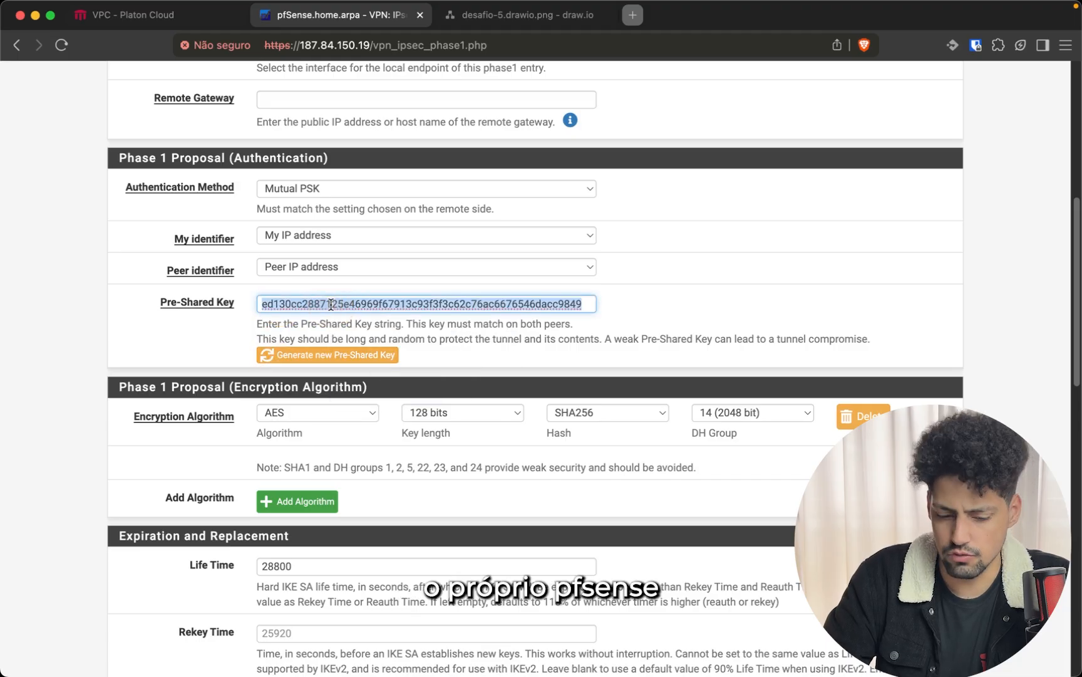
{"action": "scroll", "coordinate": [311, 313], "scroll_direction": "down", "scroll_amount": 3}
{"action": "scroll", "coordinate": [313, 313], "scroll_direction": "down", "scroll_amount": 15}
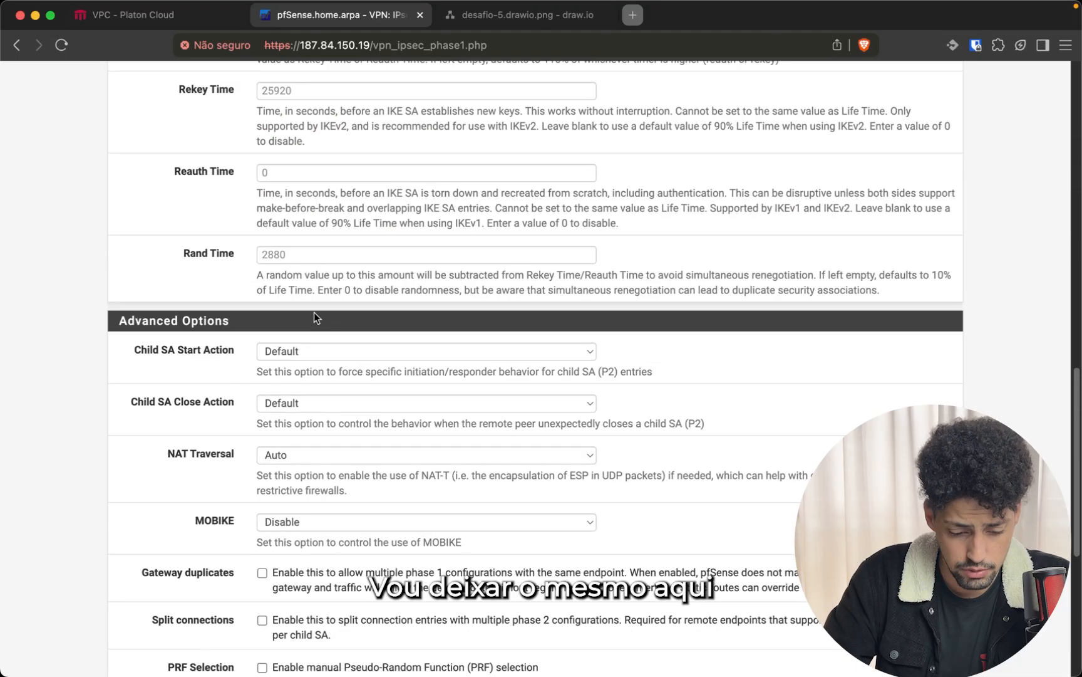
{"action": "scroll", "coordinate": [314, 312], "scroll_direction": "up", "scroll_amount": 20}
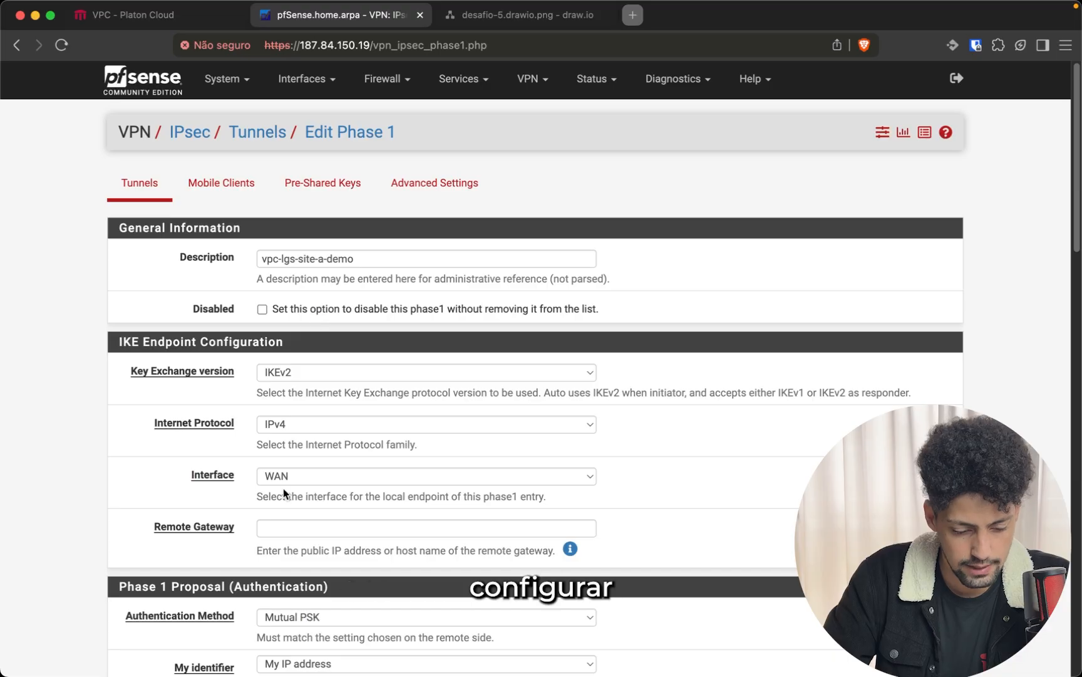
{"action": "left_click", "coordinate": [273, 527]}
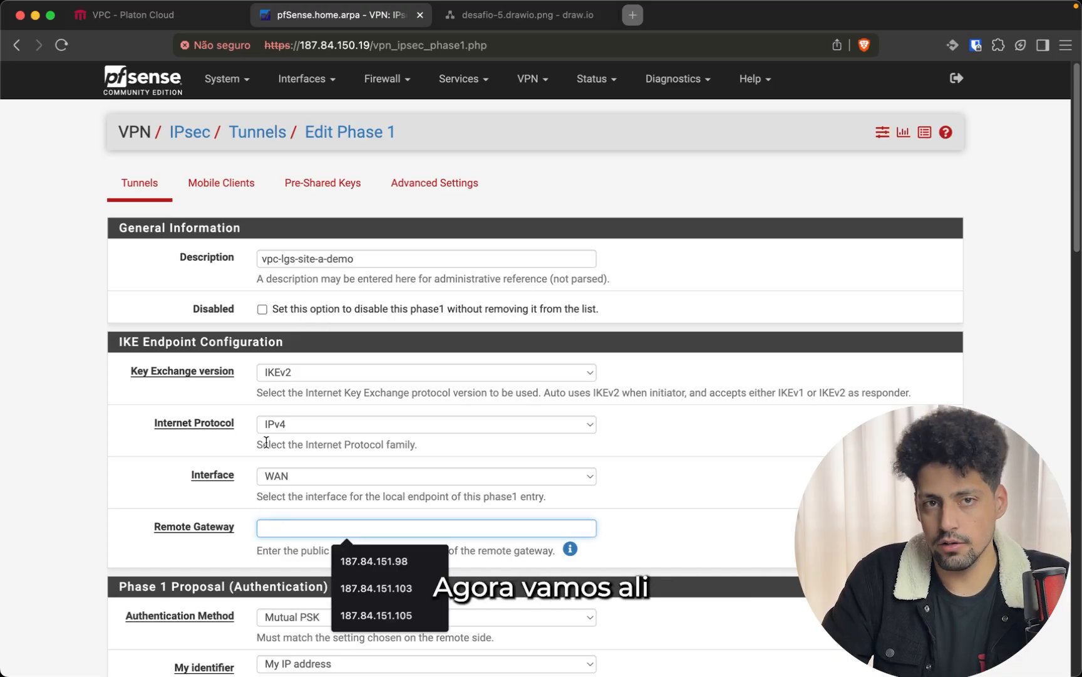
Review the vpc-demo VPC ID and public IPs in Platon Cloud
{"action": "left_click", "coordinate": [160, 22]}
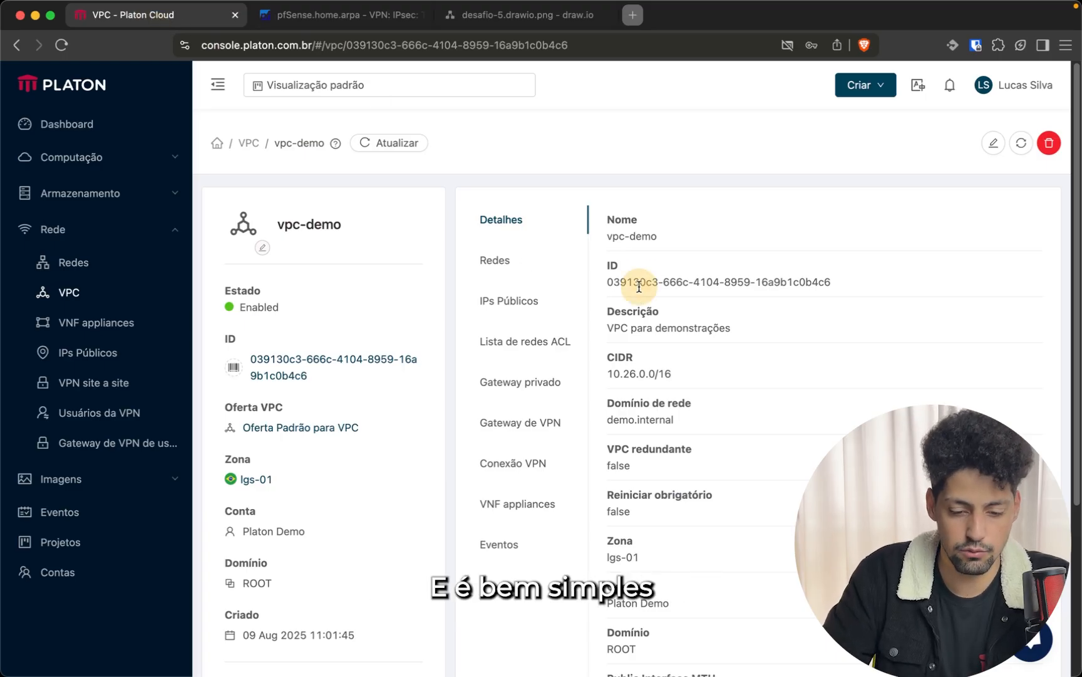
{"action": "triple_click", "coordinate": [639, 285]}
{"action": "left_click", "coordinate": [639, 304]}
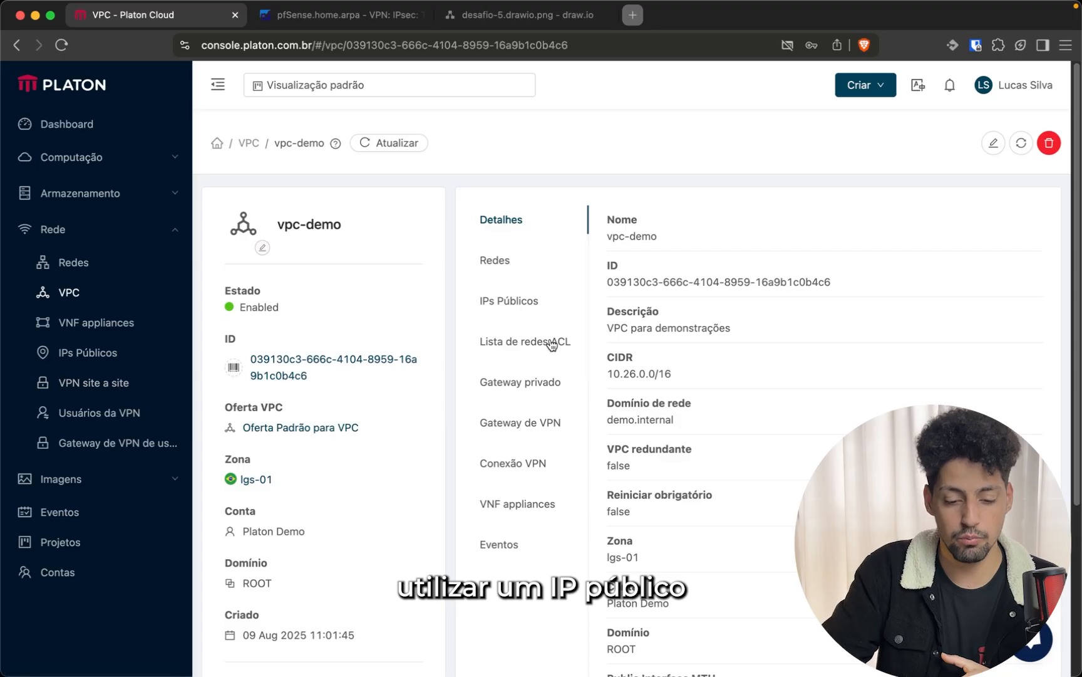
{"action": "left_click", "coordinate": [535, 307]}
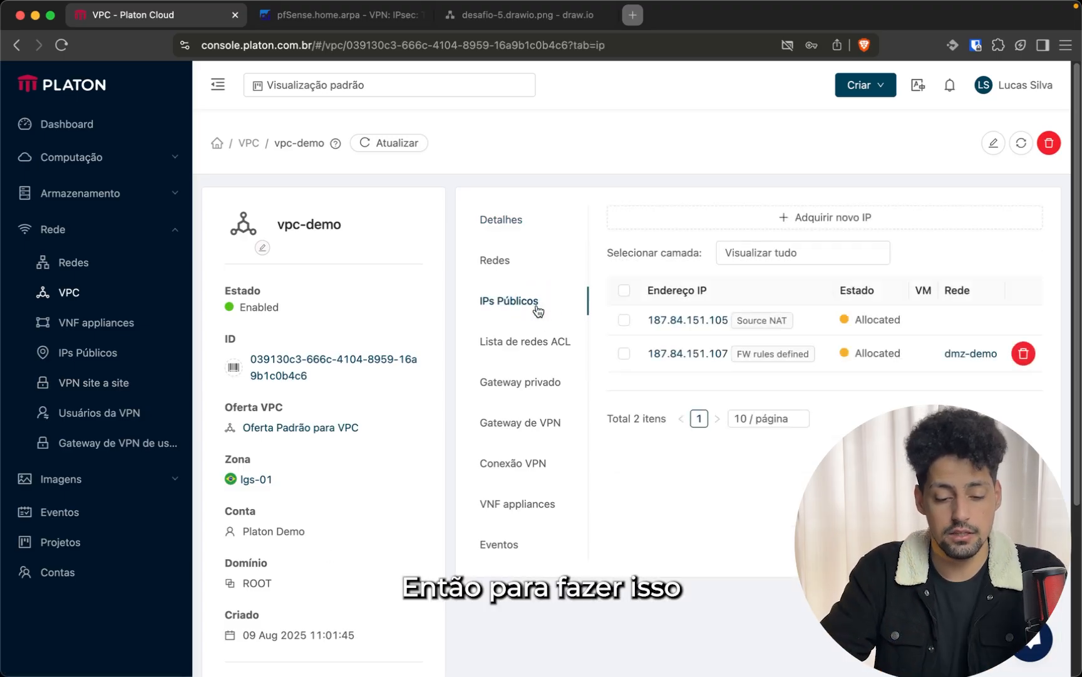
Create a site-to-site VPN gateway for vpc-demo and copy its IP 187.84.151.105
{"action": "left_click", "coordinate": [525, 423]}
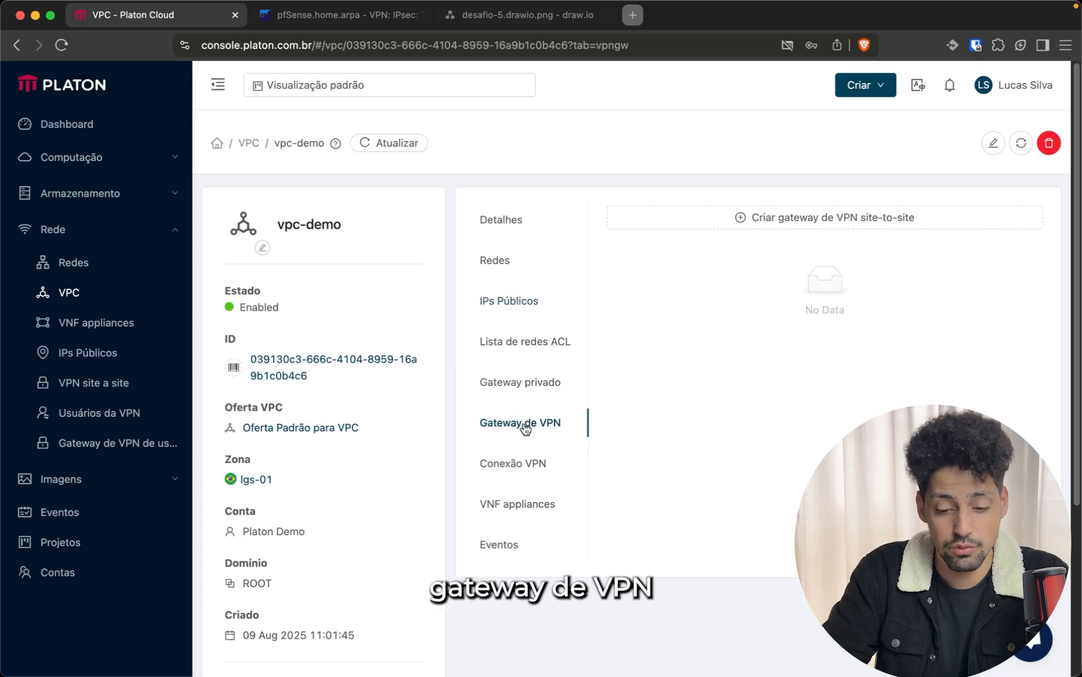
{"action": "left_click", "coordinate": [730, 219]}
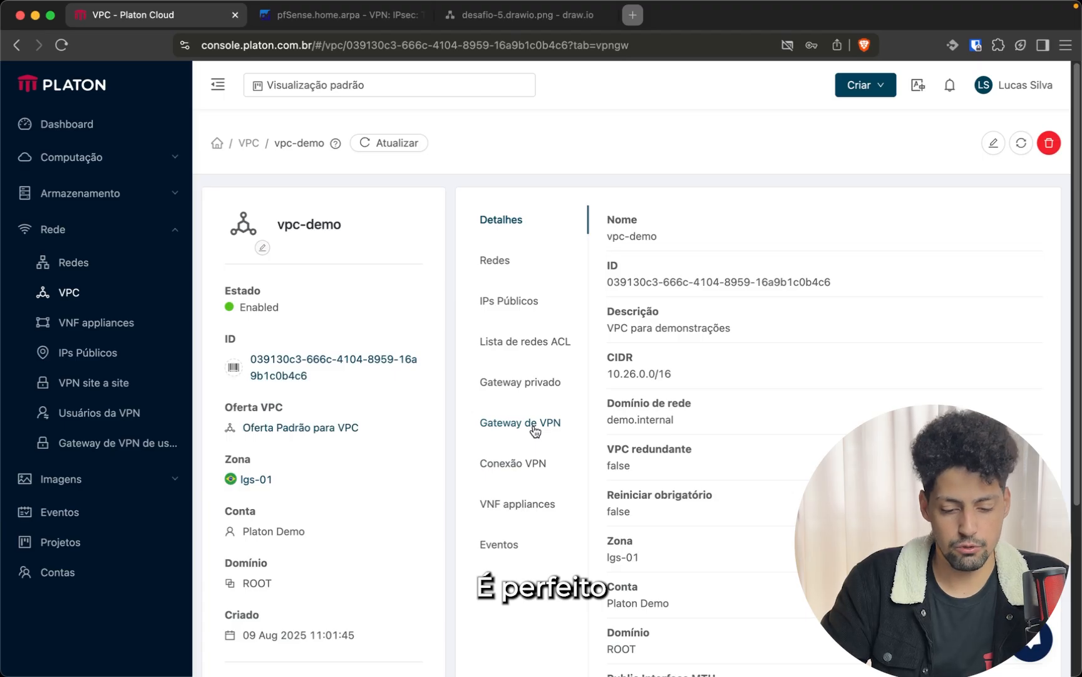
{"action": "left_click", "coordinate": [535, 429]}
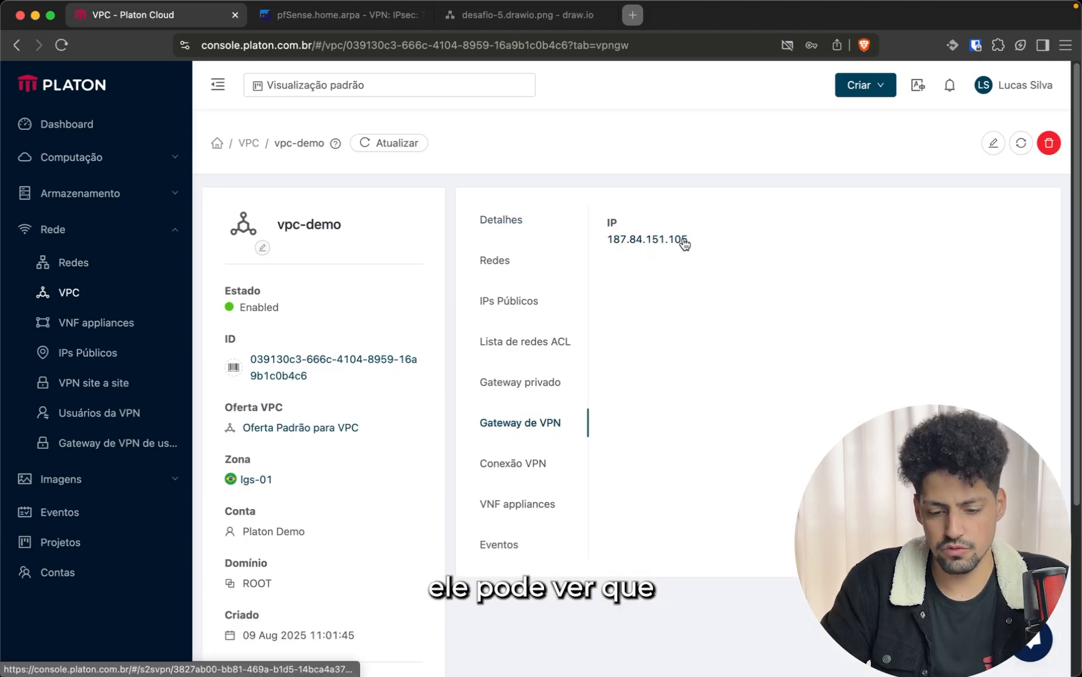
{"action": "left_click_drag", "start_coordinate": [688, 240], "coordinate": [606, 240]}
{"action": "key", "text": "super+c"}
Paste 187.84.151.105 as the Phase 1 remote gateway and save the tunnel
{"action": "left_click", "coordinate": [339, 14]}
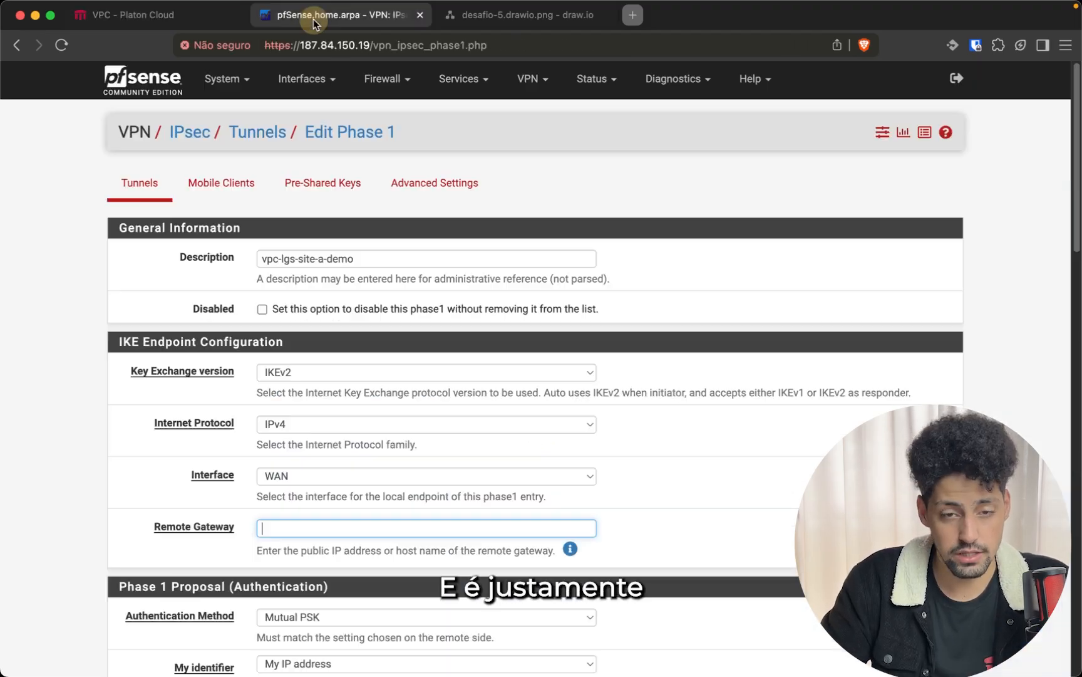
{"action": "left_click", "coordinate": [272, 529]}
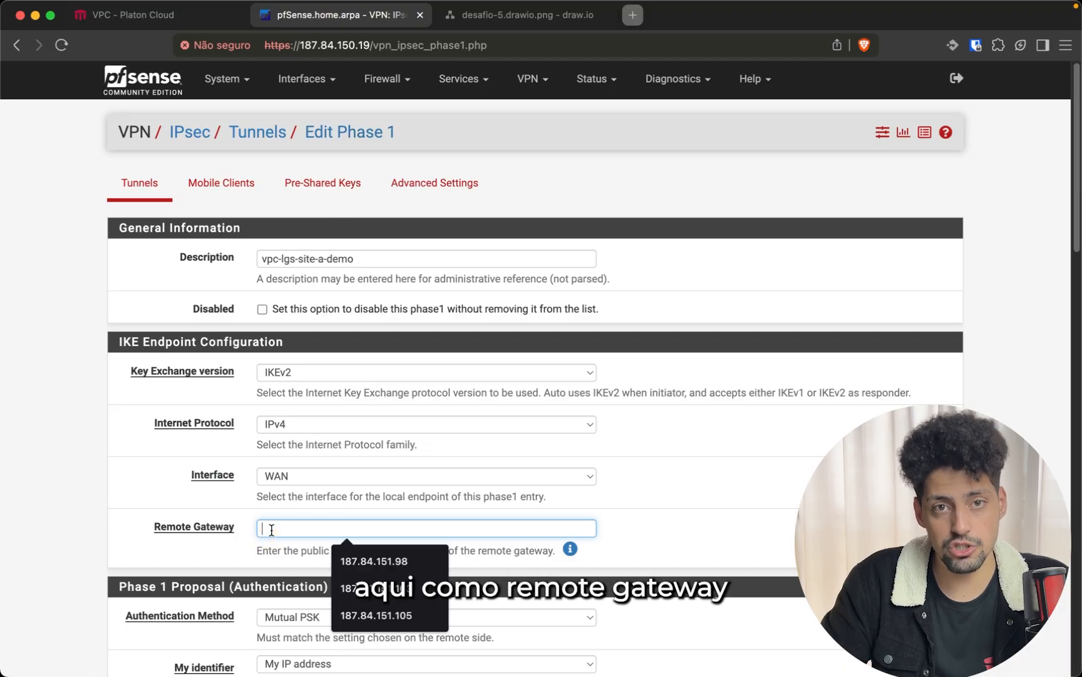
{"action": "key", "text": "super+v"}
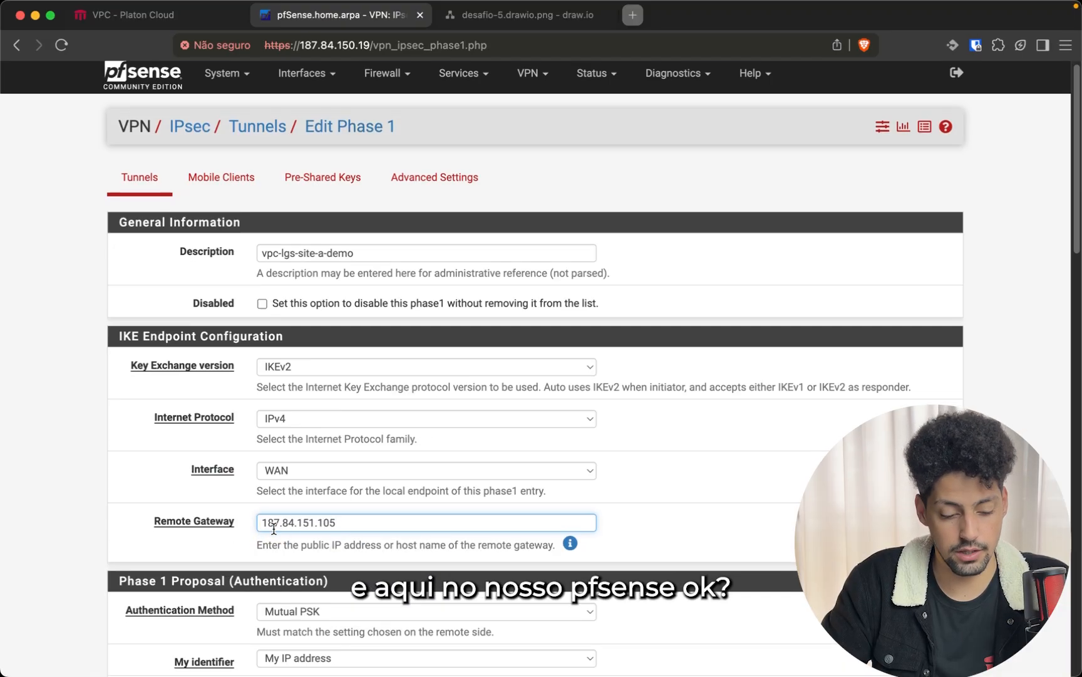
{"action": "scroll", "coordinate": [299, 413], "scroll_direction": "down", "scroll_amount": 5}
{"action": "scroll", "coordinate": [322, 365], "scroll_direction": "down", "scroll_amount": 15}
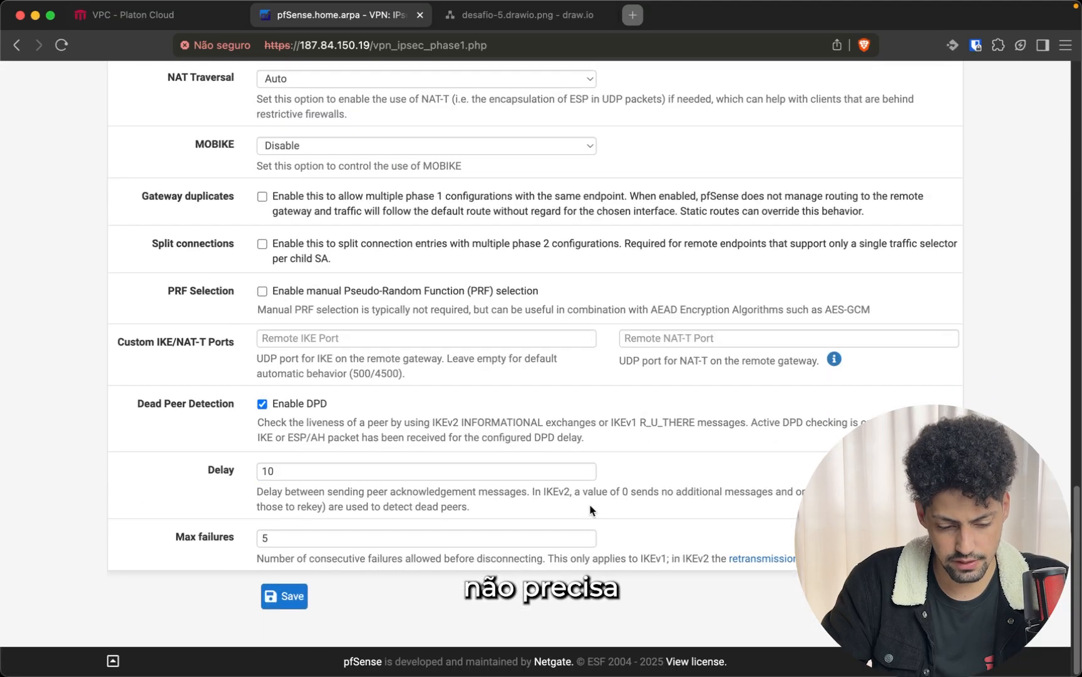
{"action": "left_click", "coordinate": [288, 595]}
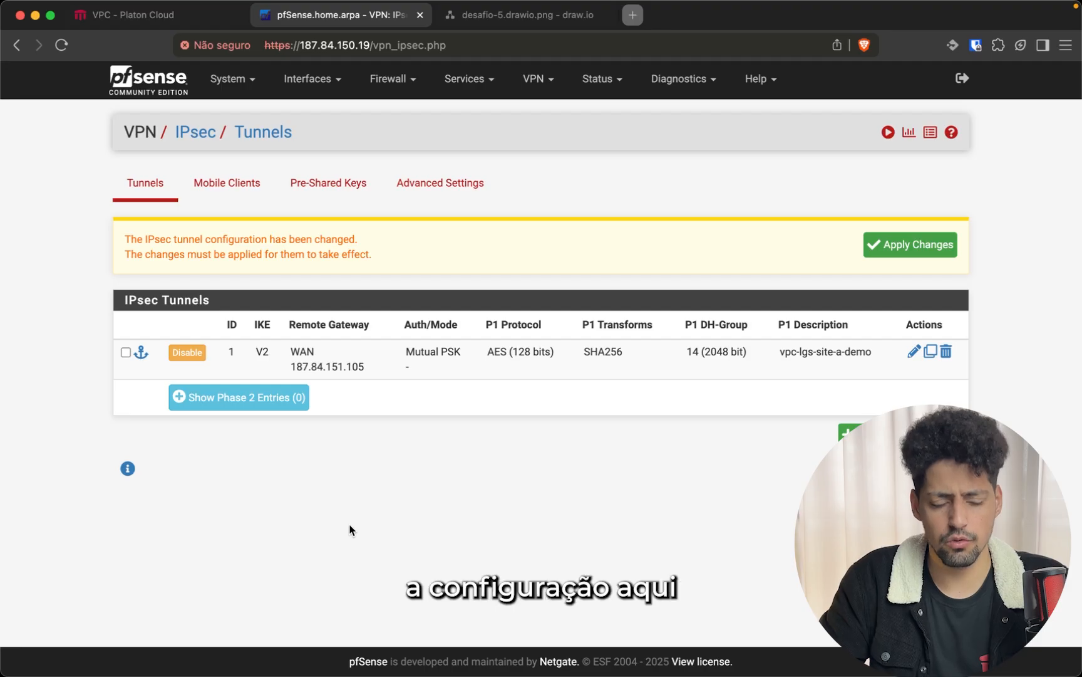
Add a new Phase 2 entry to the vpc-lgs-site-a-demo tunnel
{"action": "left_click", "coordinate": [288, 406]}
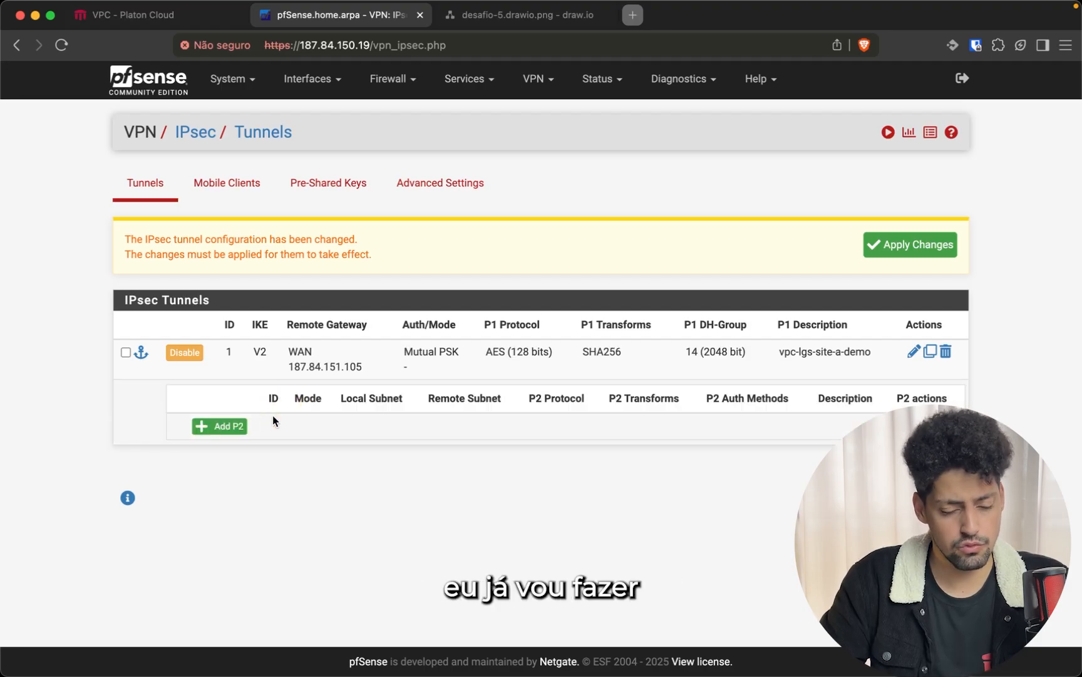
{"action": "left_click", "coordinate": [237, 432]}
{"action": "scroll", "coordinate": [320, 306], "scroll_direction": "down", "scroll_amount": 4}
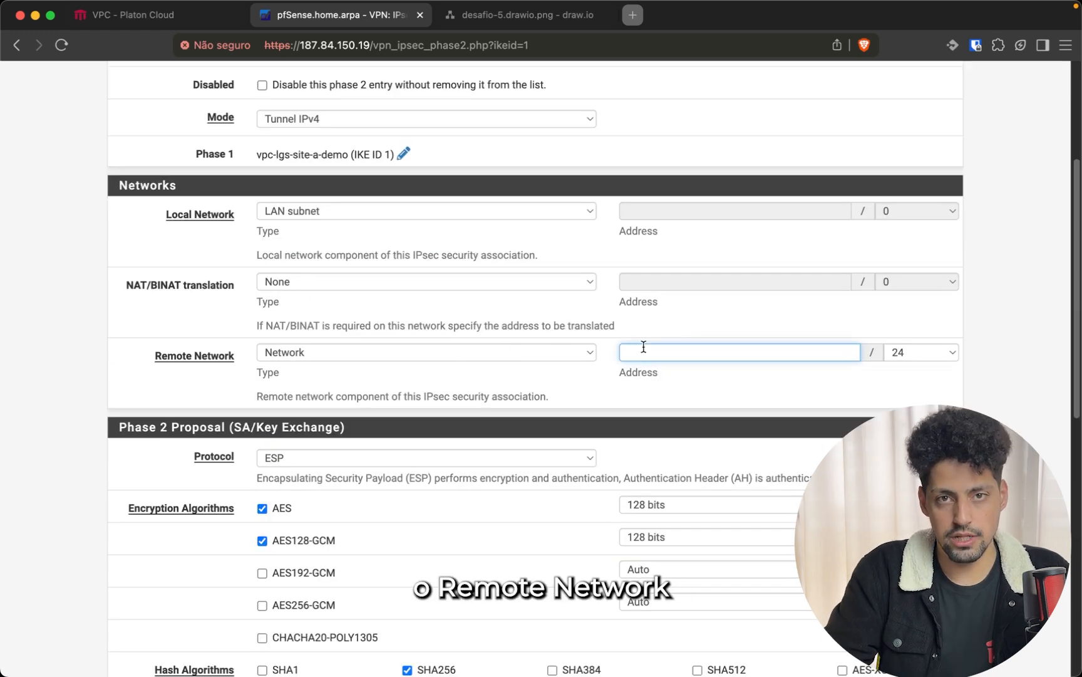
{"action": "left_click", "coordinate": [98, 182]}
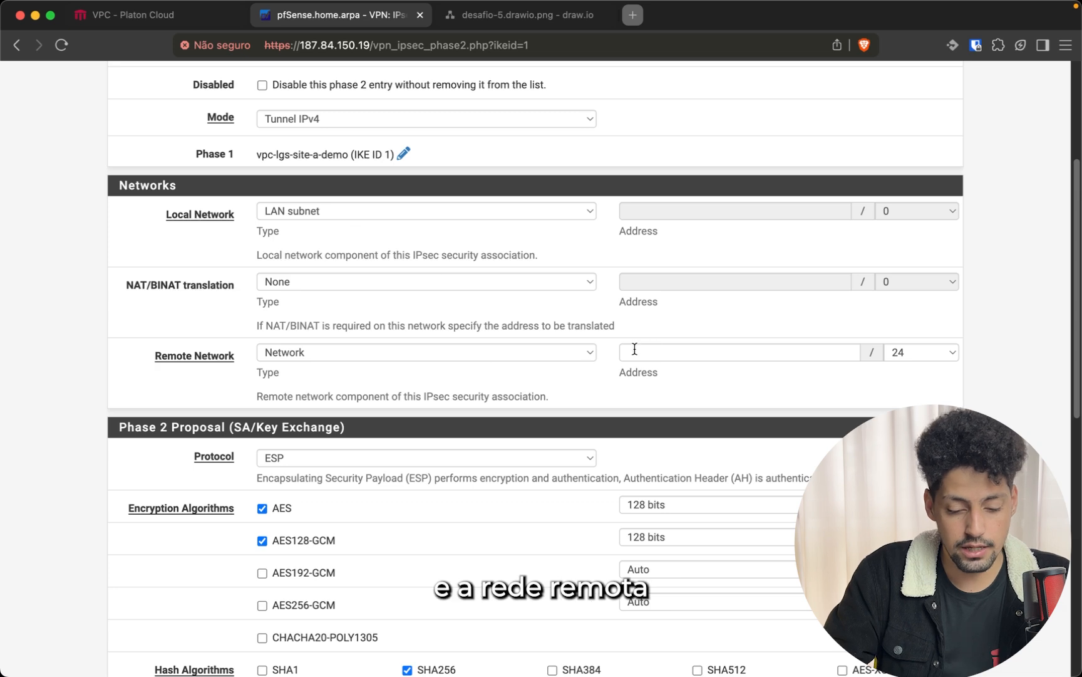
{"action": "left_click", "coordinate": [657, 348]}
Set the Phase 2 remote network to the VPC range 10.26.0.0/16 copied from Platon
{"action": "left_click", "coordinate": [147, 27]}
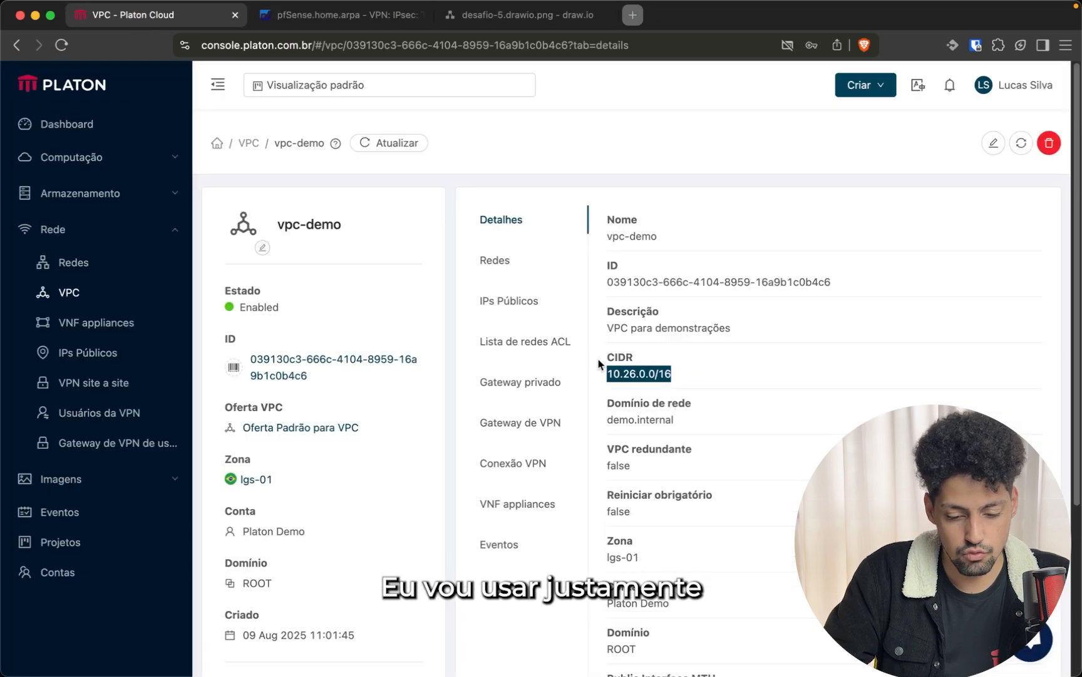
{"action": "left_click", "coordinate": [631, 370]}
{"action": "double_click", "coordinate": [631, 370]}
{"action": "key", "text": "super+c"}
{"action": "left_click", "coordinate": [338, 14]}
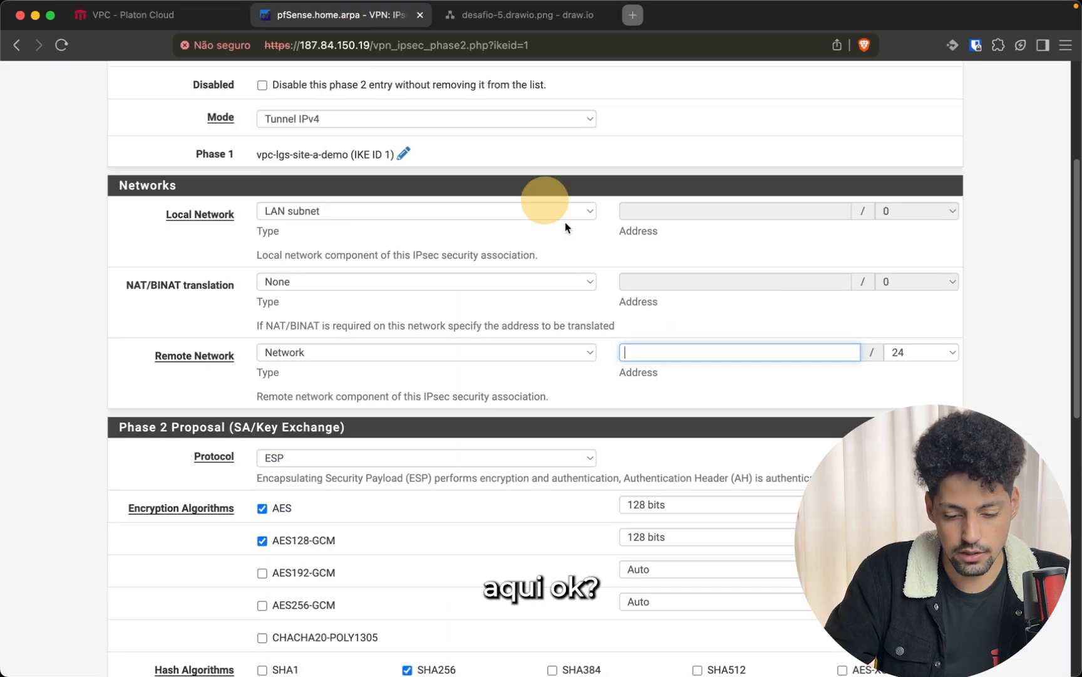
{"action": "key", "text": "super+v"}
{"action": "left_click", "coordinate": [897, 353]}
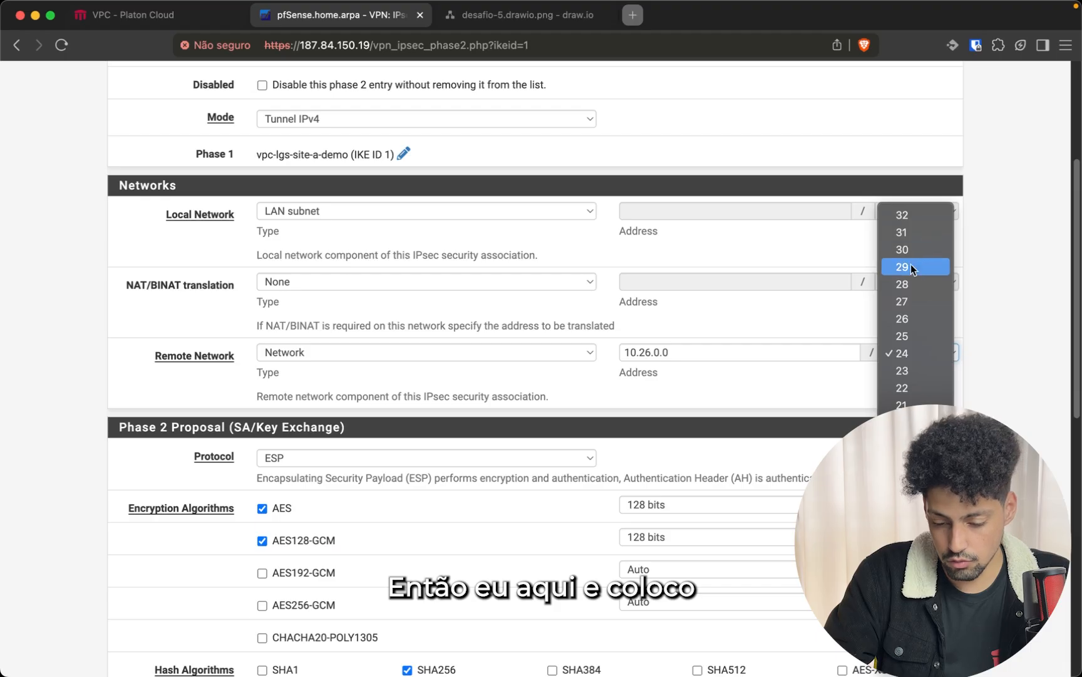
{"action": "left_click", "coordinate": [902, 492]}
{"action": "left_click", "coordinate": [696, 357]}
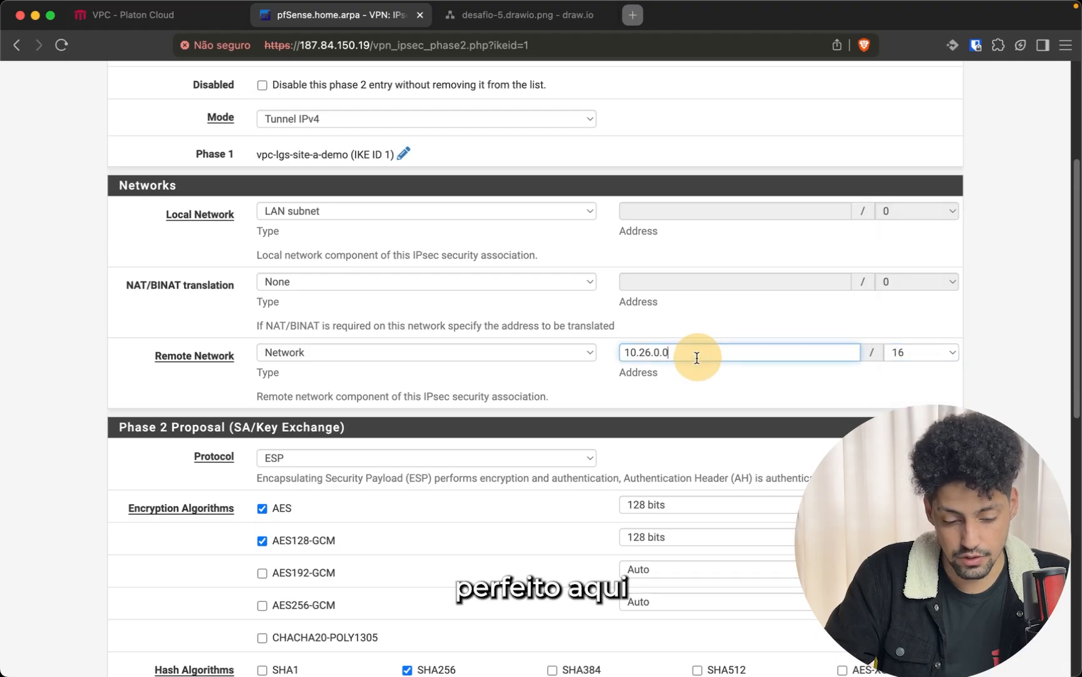
Save the Phase 2 entry and apply the IPsec configuration changes
{"action": "left_click", "coordinate": [622, 391]}
{"action": "scroll", "coordinate": [618, 395], "scroll_direction": "down", "scroll_amount": 1}
{"action": "scroll", "coordinate": [619, 395], "scroll_direction": "down", "scroll_amount": 5}
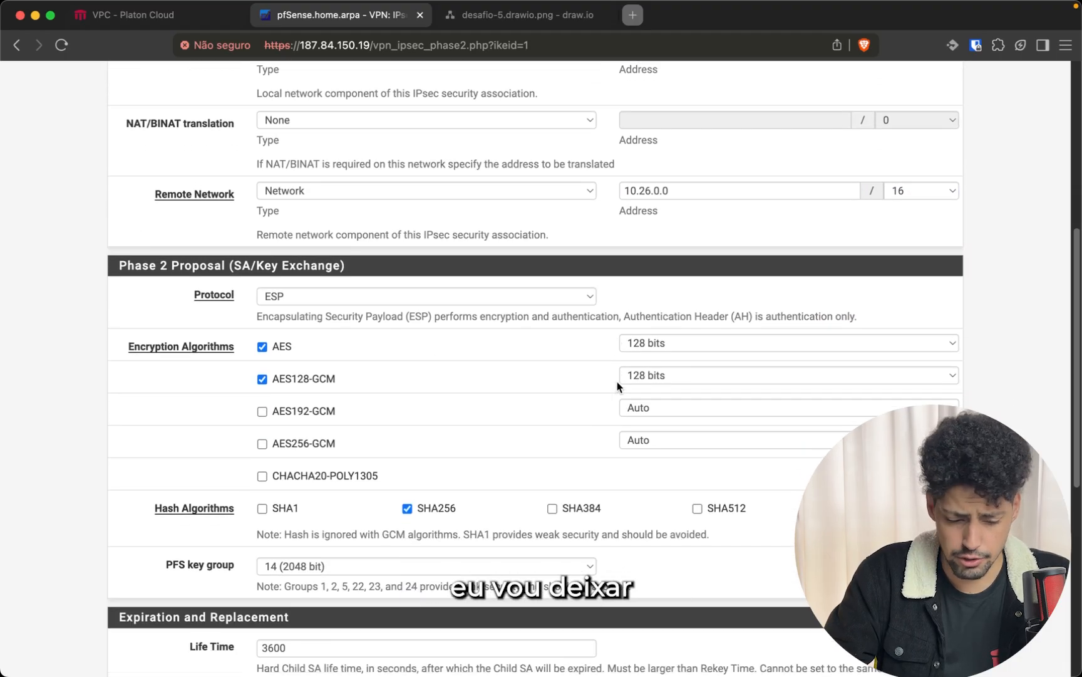
{"action": "scroll", "coordinate": [618, 386], "scroll_direction": "down", "scroll_amount": 2}
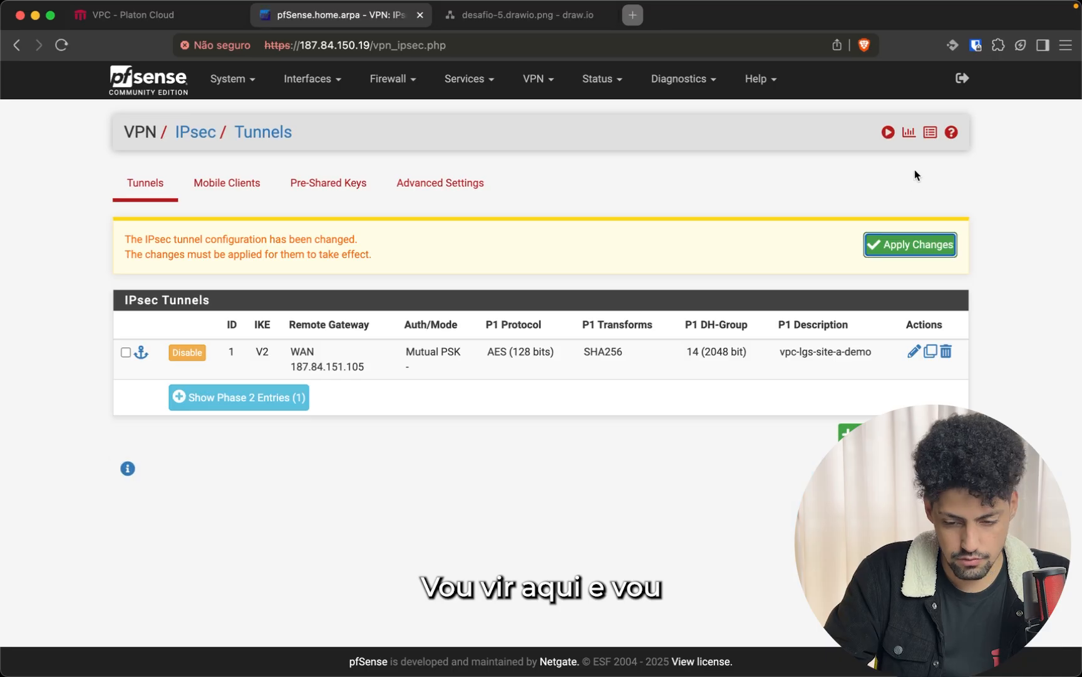
{"action": "left_click", "coordinate": [887, 248]}
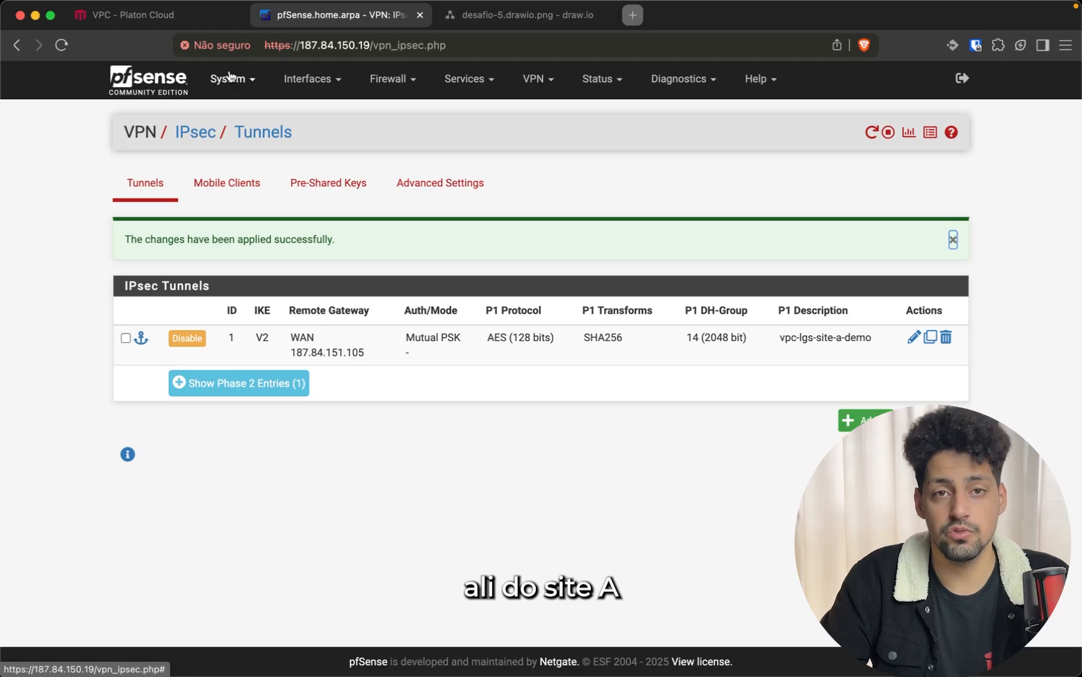
Browse the vpc-demo private gateway, VPN gateway and VPN connection tabs
{"action": "left_click", "coordinate": [97, 16]}
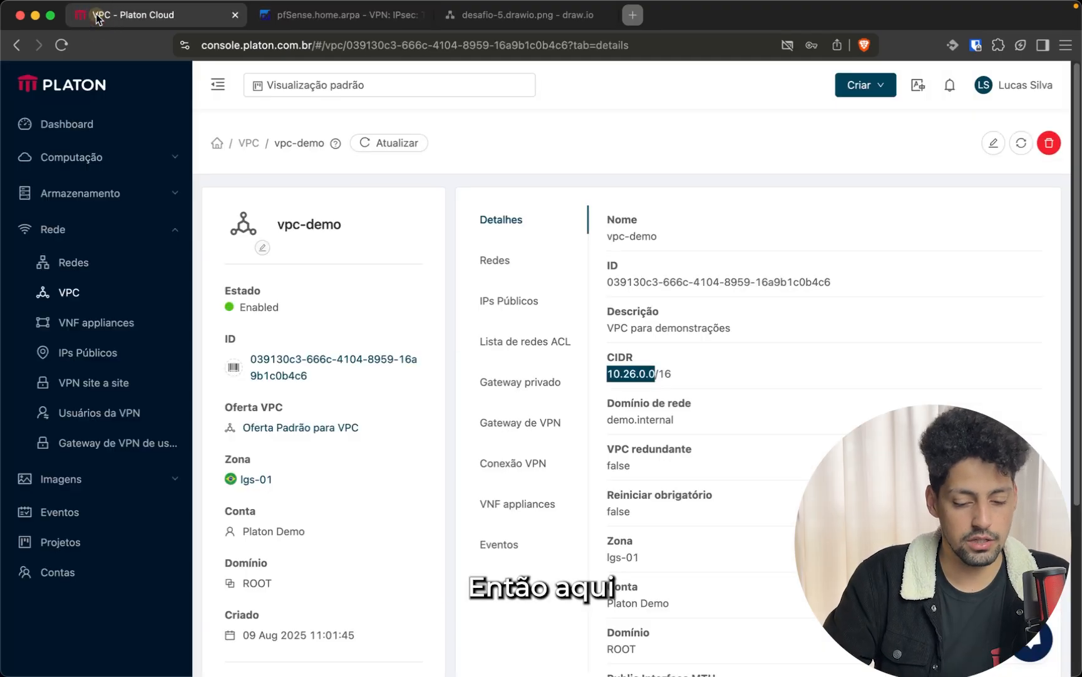
{"action": "left_click", "coordinate": [618, 265]}
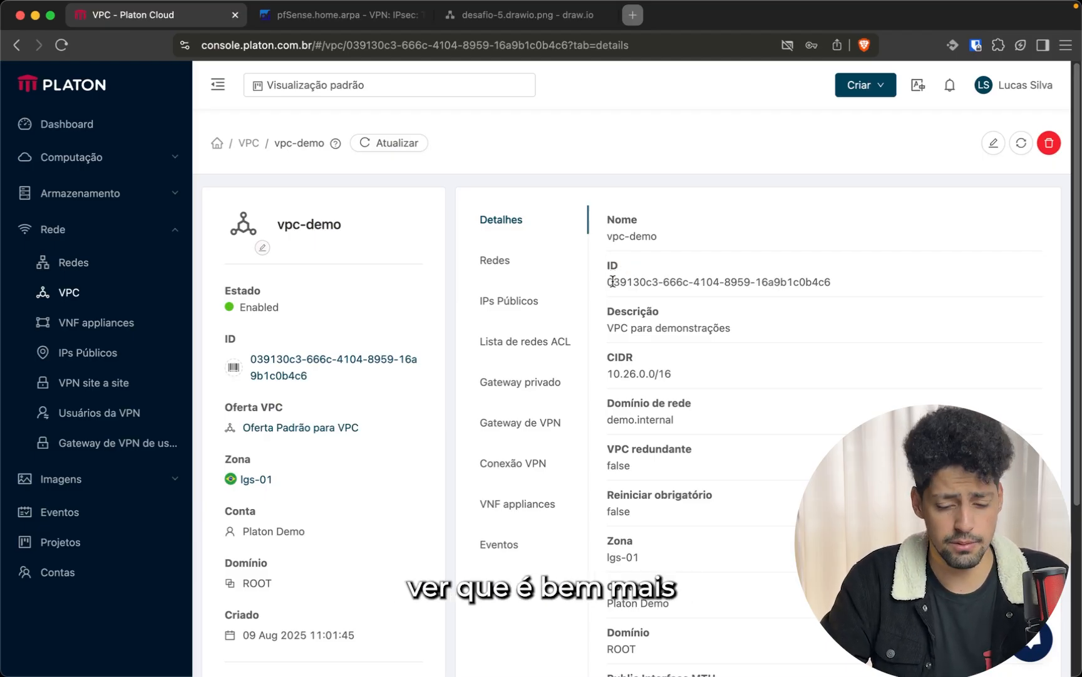
{"action": "left_click", "coordinate": [564, 382]}
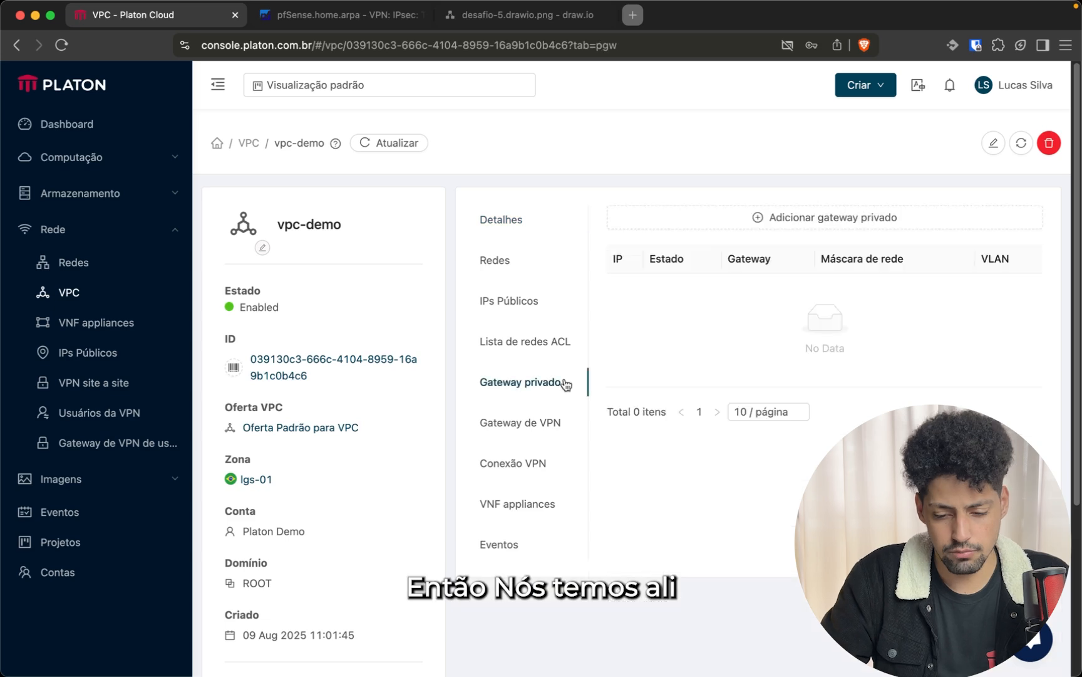
{"action": "left_click", "coordinate": [547, 425]}
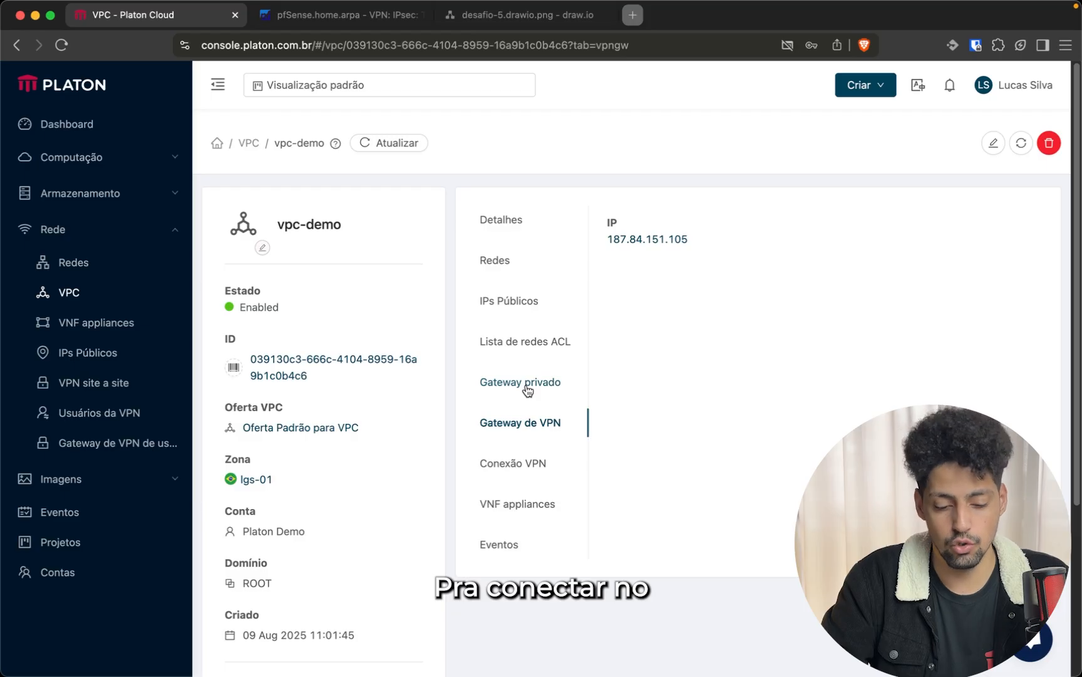
{"action": "left_click", "coordinate": [530, 461]}
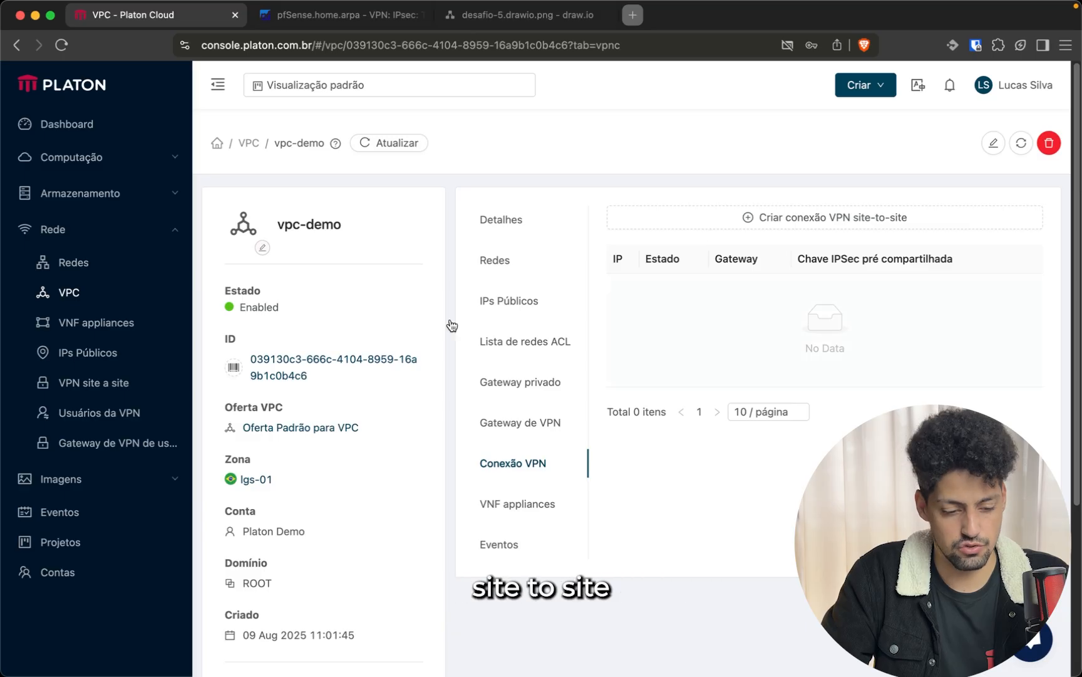
Start a new customer VPN gateway named pfsense-lgs-demo
{"action": "left_click", "coordinate": [97, 450]}
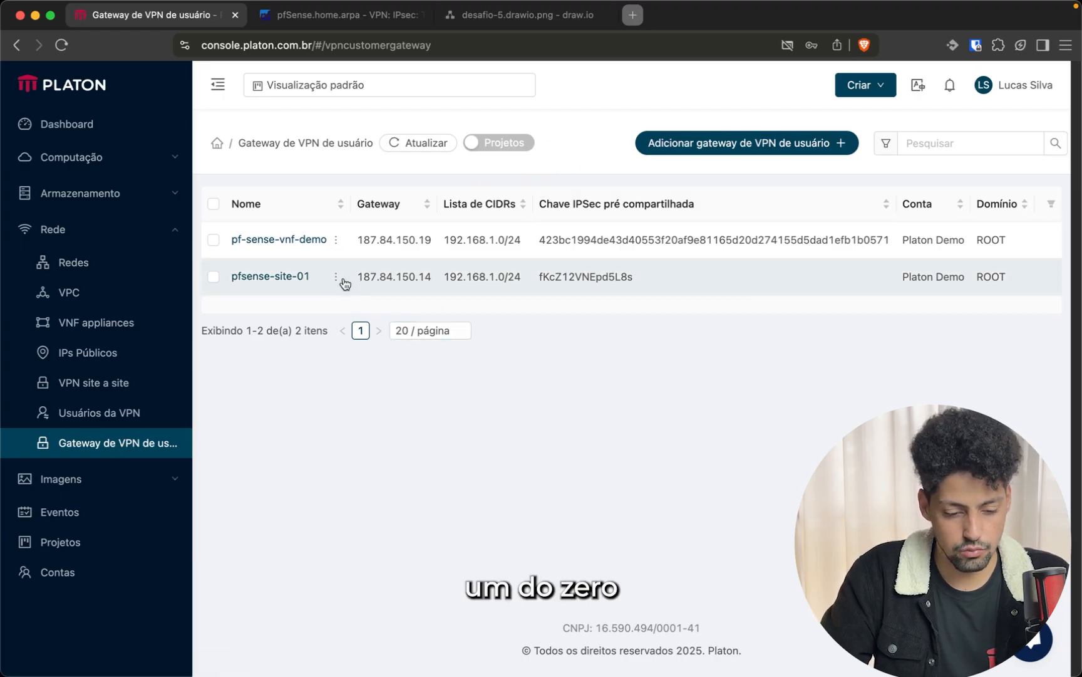
{"action": "mouse_move", "coordinate": [339, 277]}
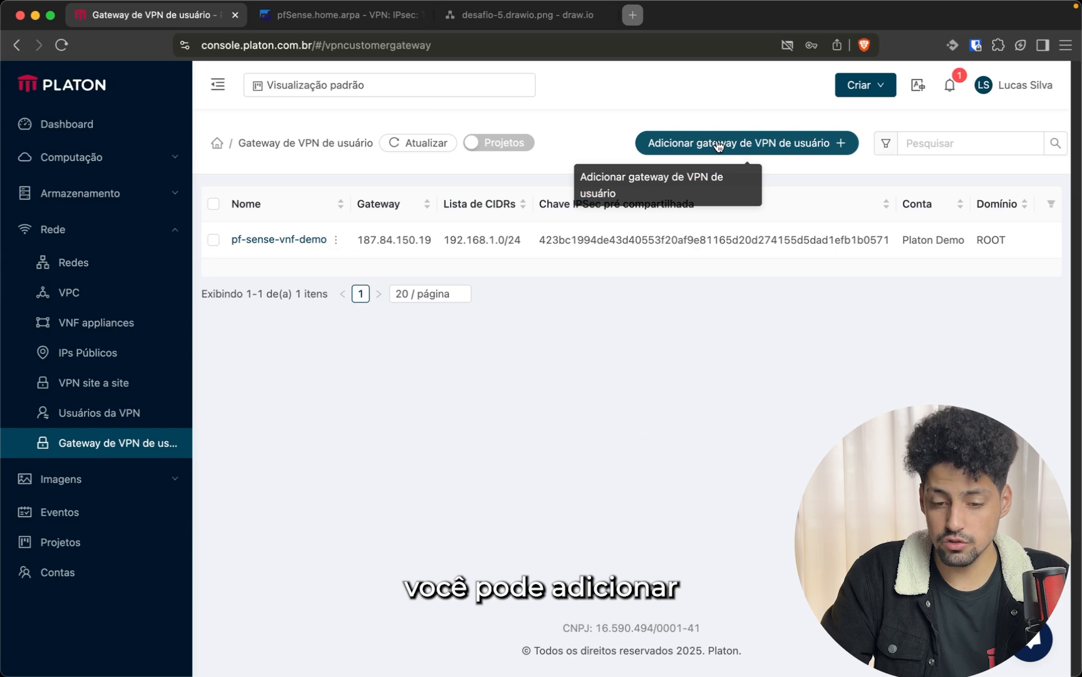
{"action": "left_click", "coordinate": [719, 144]}
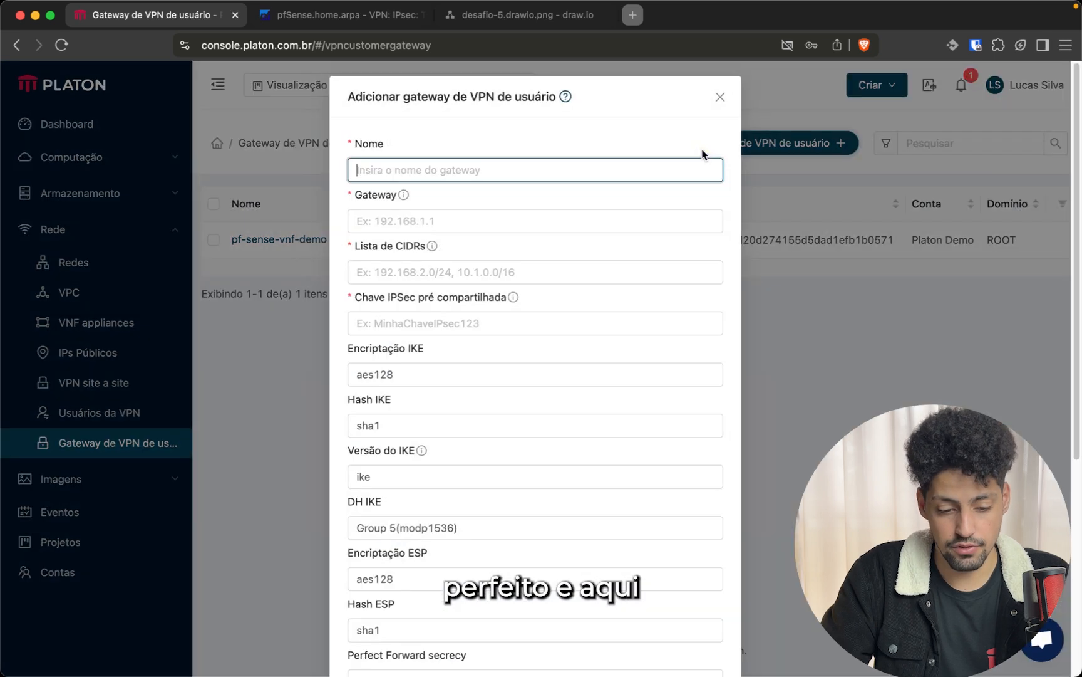
{"action": "left_click", "coordinate": [418, 171]}
{"action": "type", "text": "pfs"}
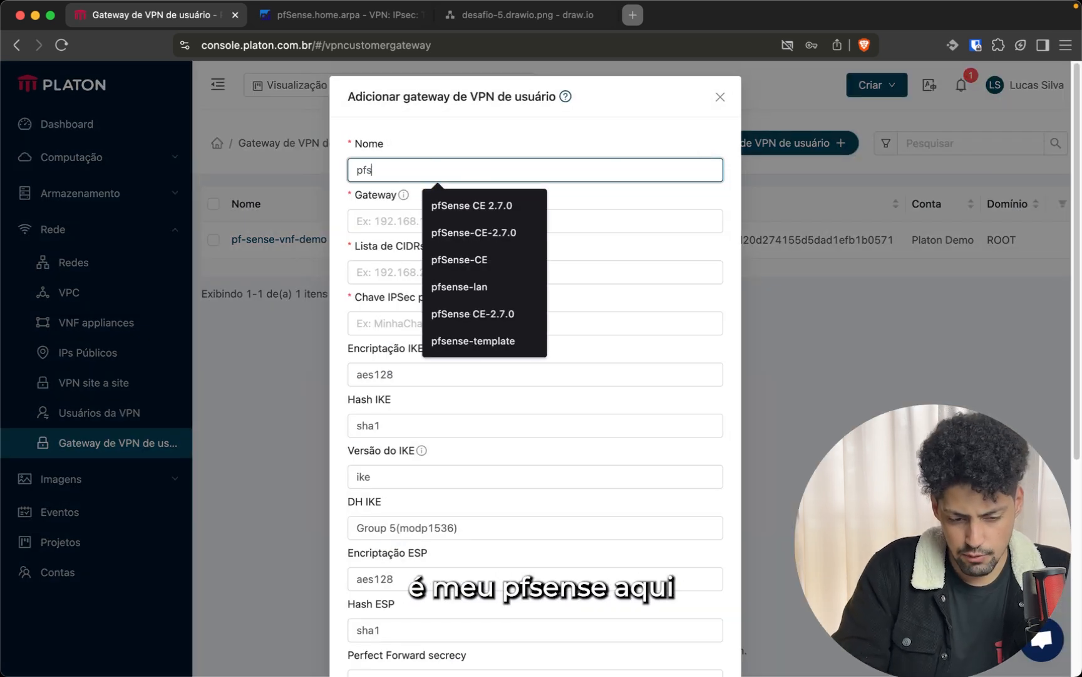
{"action": "type", "text": "ense-"}
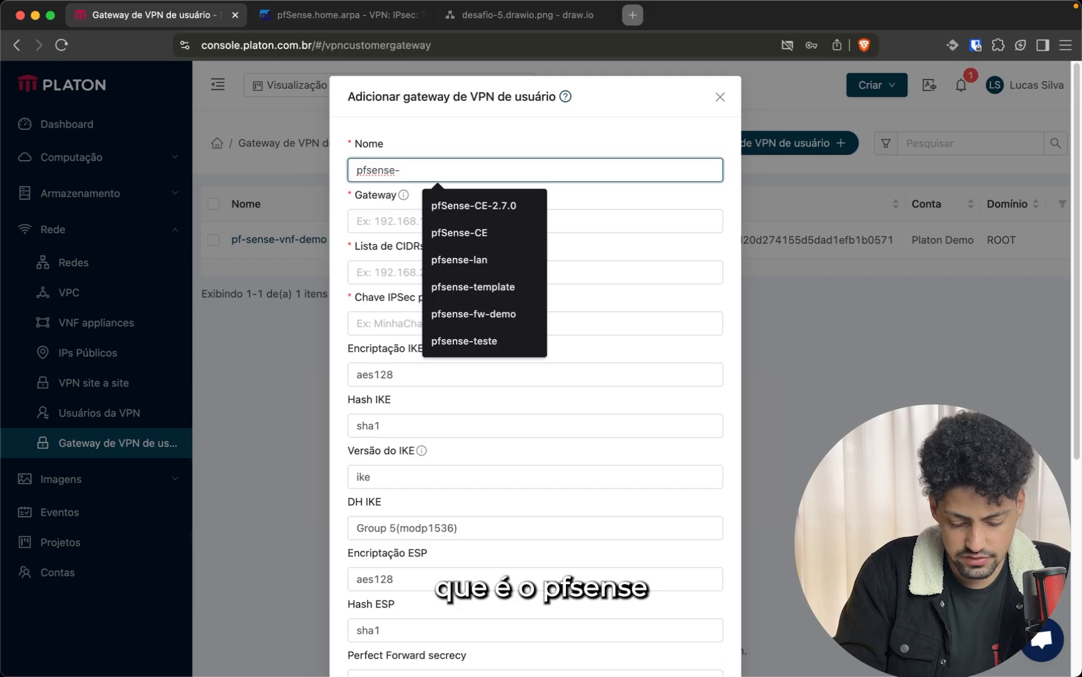
{"action": "type", "text": "lgs-demo"}
{"action": "key", "text": "Tab"}
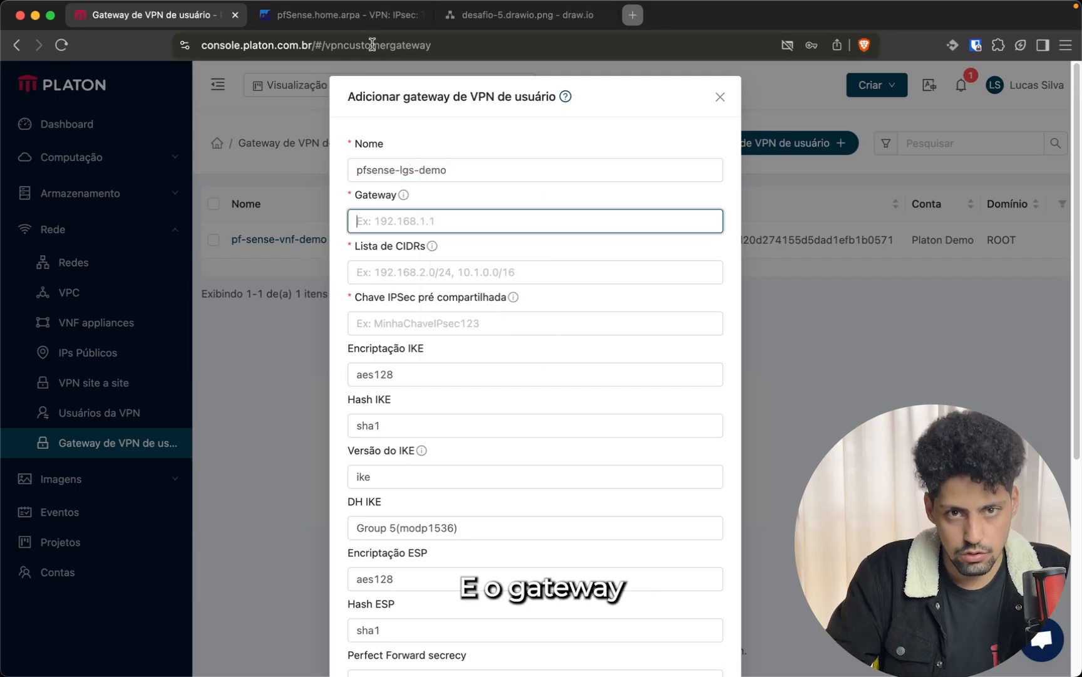
Copy the pfSense public IP 187.84.150.19 and paste it as the gateway address
{"action": "left_click", "coordinate": [345, 16]}
{"action": "double_click", "coordinate": [316, 47]}
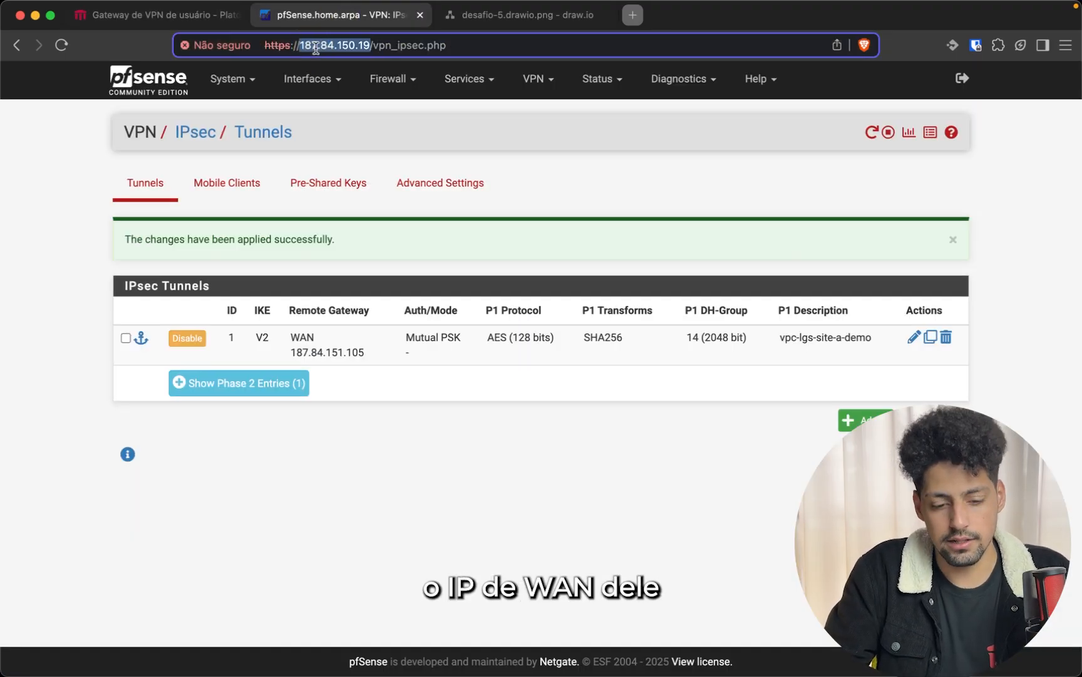
{"action": "left_click", "coordinate": [375, 80]}
{"action": "left_click", "coordinate": [310, 78]}
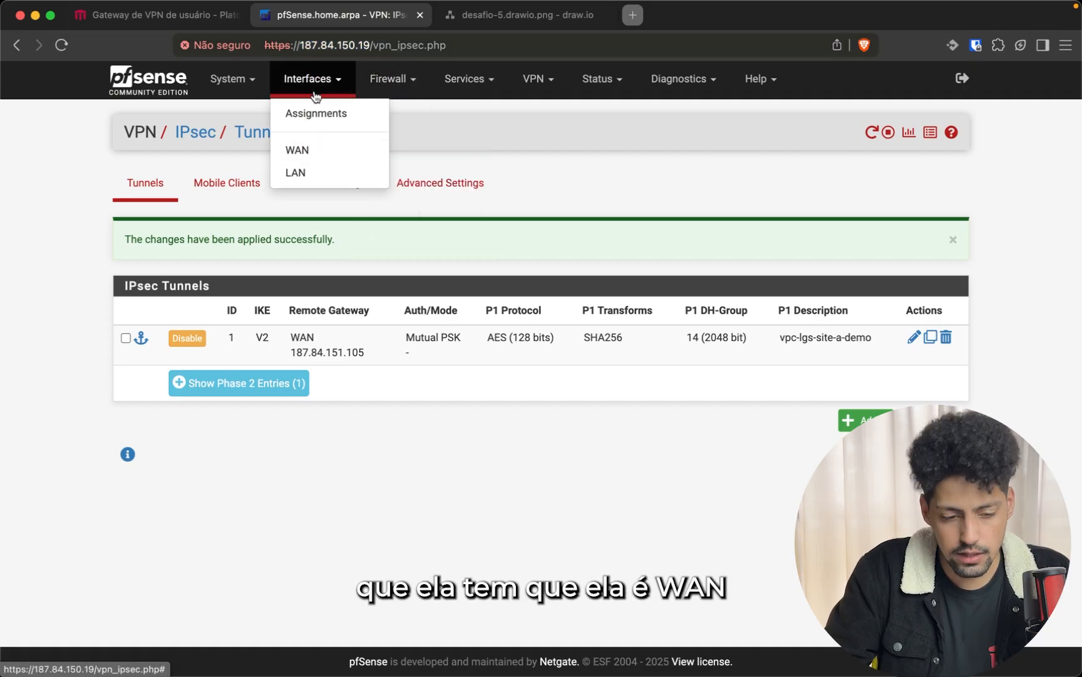
{"action": "double_click", "coordinate": [313, 44]}
{"action": "key", "text": "ctrl+c"}
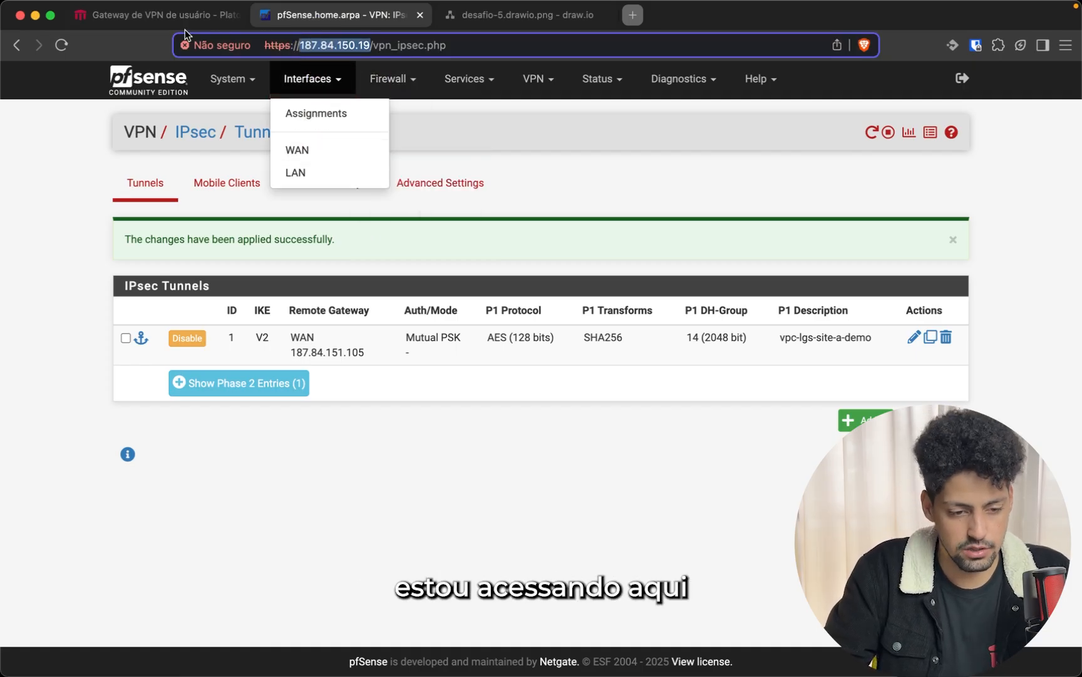
{"action": "left_click", "coordinate": [166, 23]}
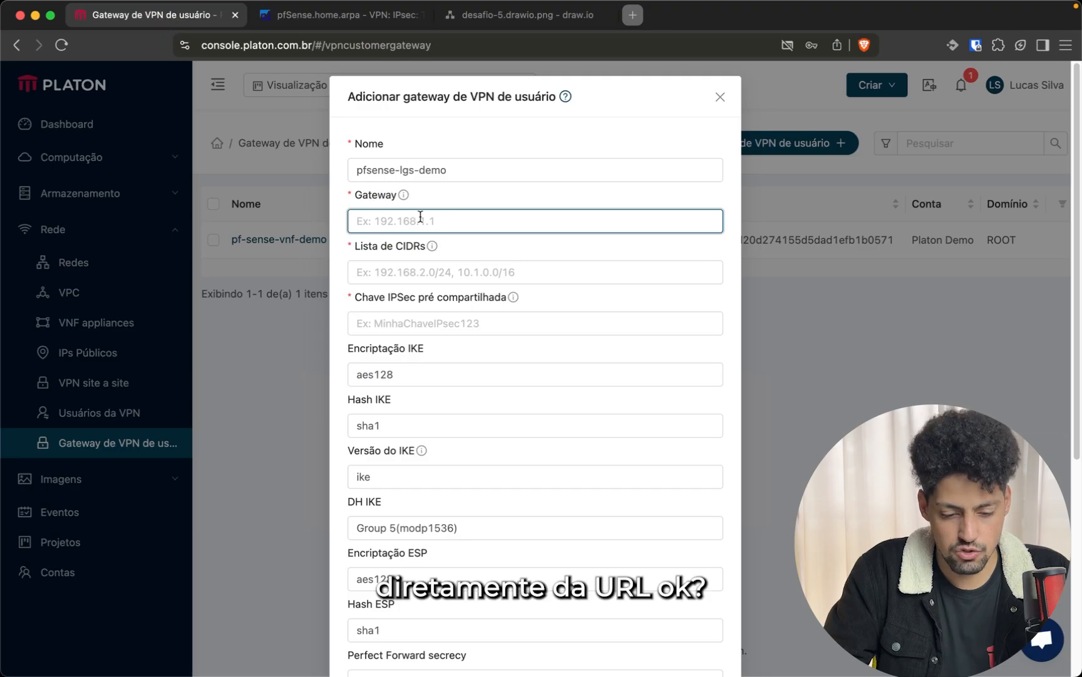
{"action": "key", "text": "ctrl+v"}
{"action": "left_click", "coordinate": [422, 270]}
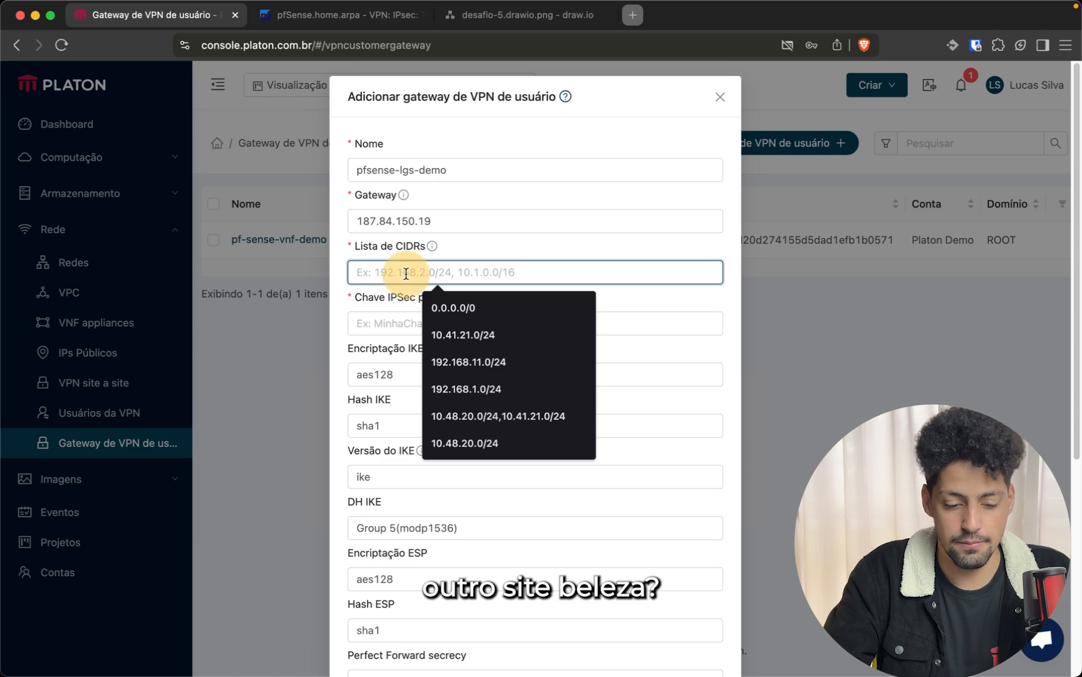
Set the gateway's CIDR list to 192.168.1.0/24
{"action": "type", "text": "192"}
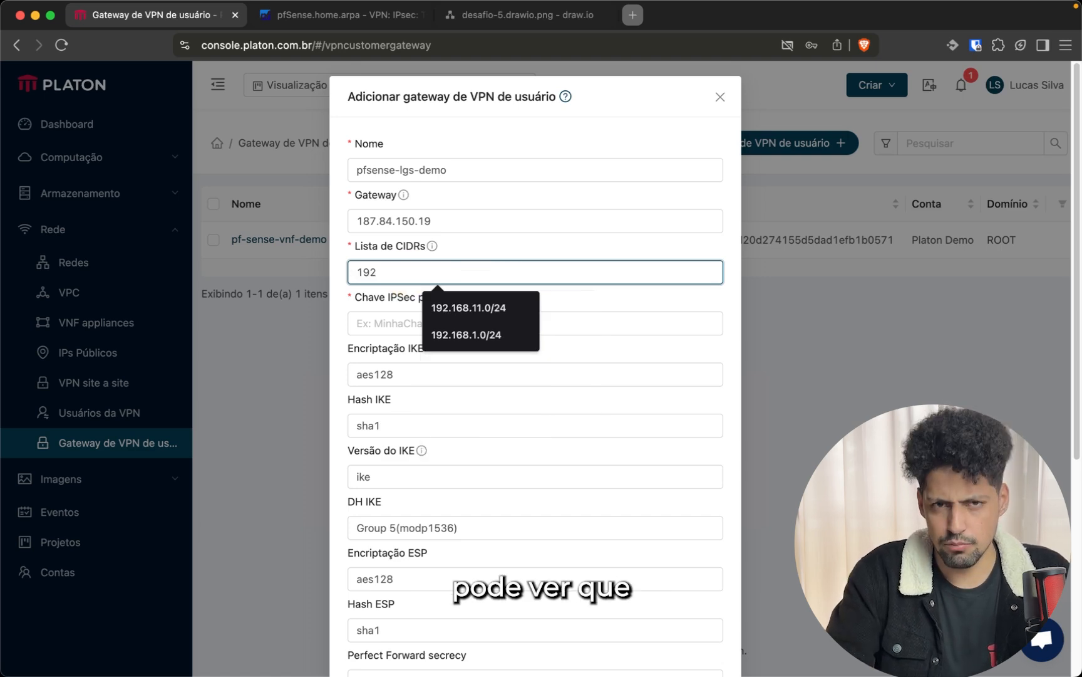
{"action": "key", "text": "Down"}
{"action": "key", "text": "Down"}
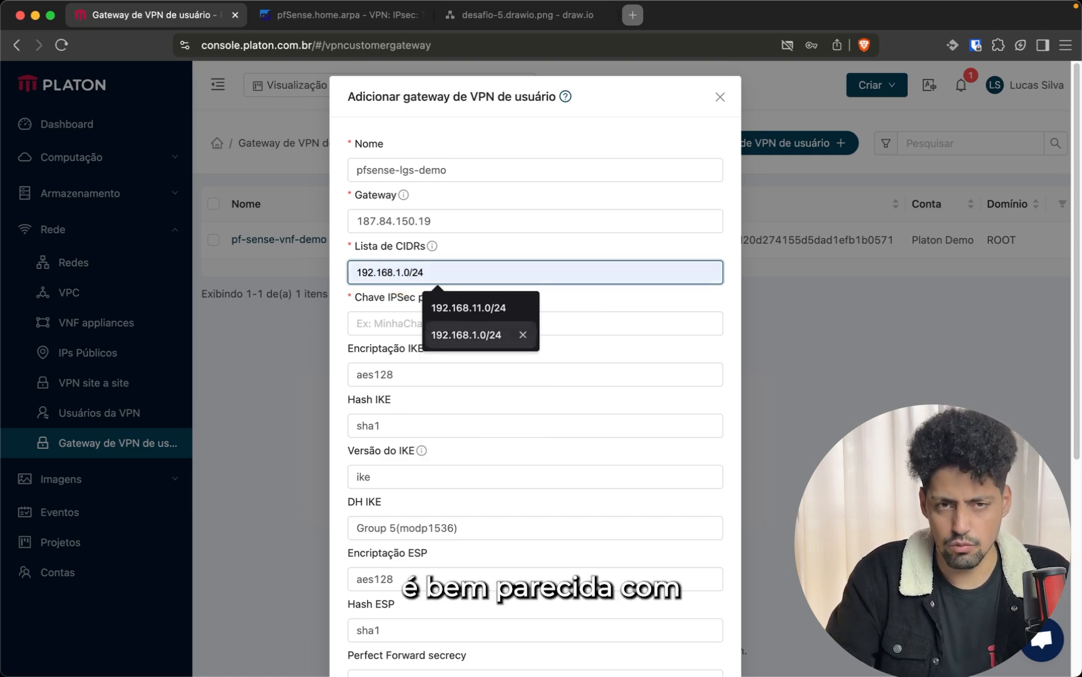
{"action": "key", "text": "Return"}
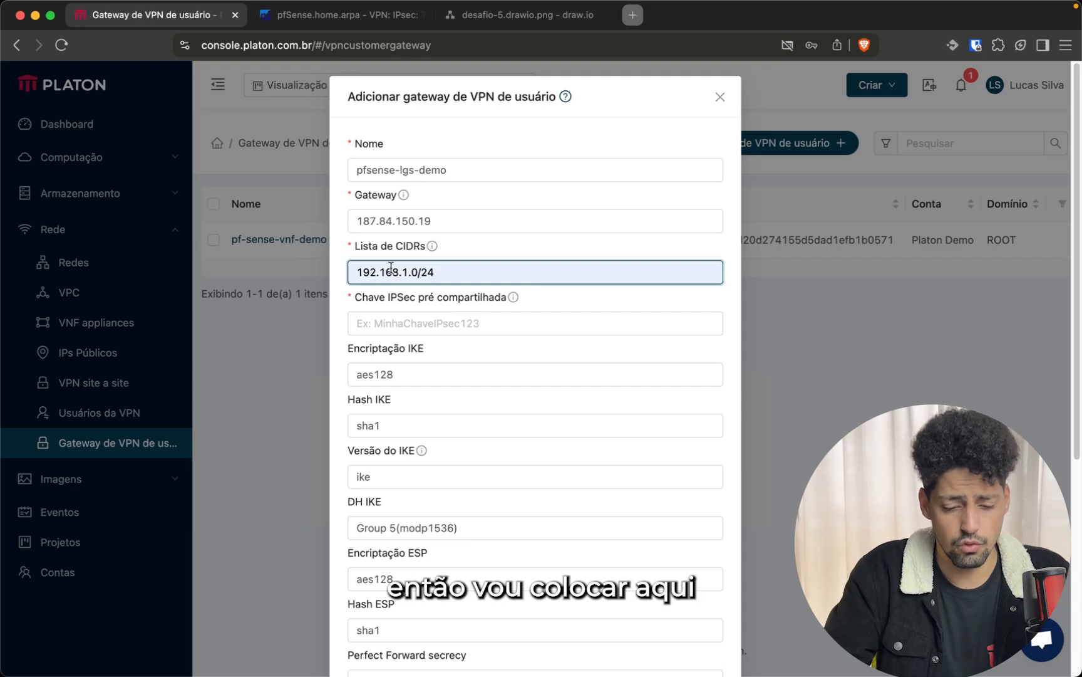
{"action": "triple_click", "coordinate": [438, 270]}
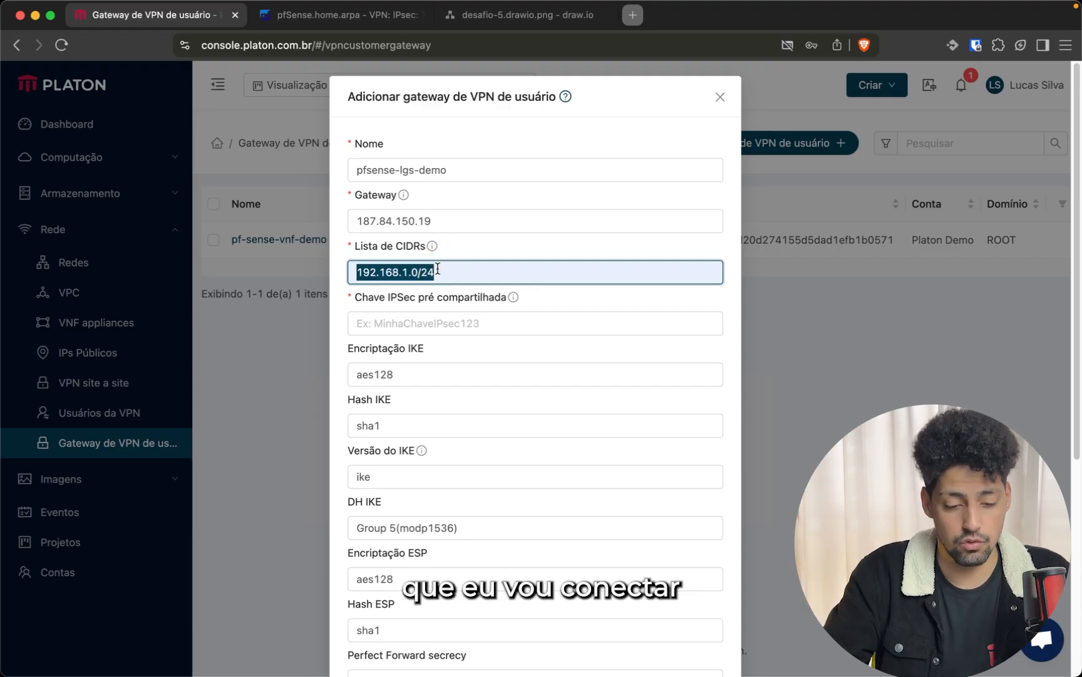
Copy the Phase 1 pre-shared key from pfSense into the gateway's pre-shared key field
{"action": "left_click", "coordinate": [425, 323]}
{"action": "left_click", "coordinate": [302, 17]}
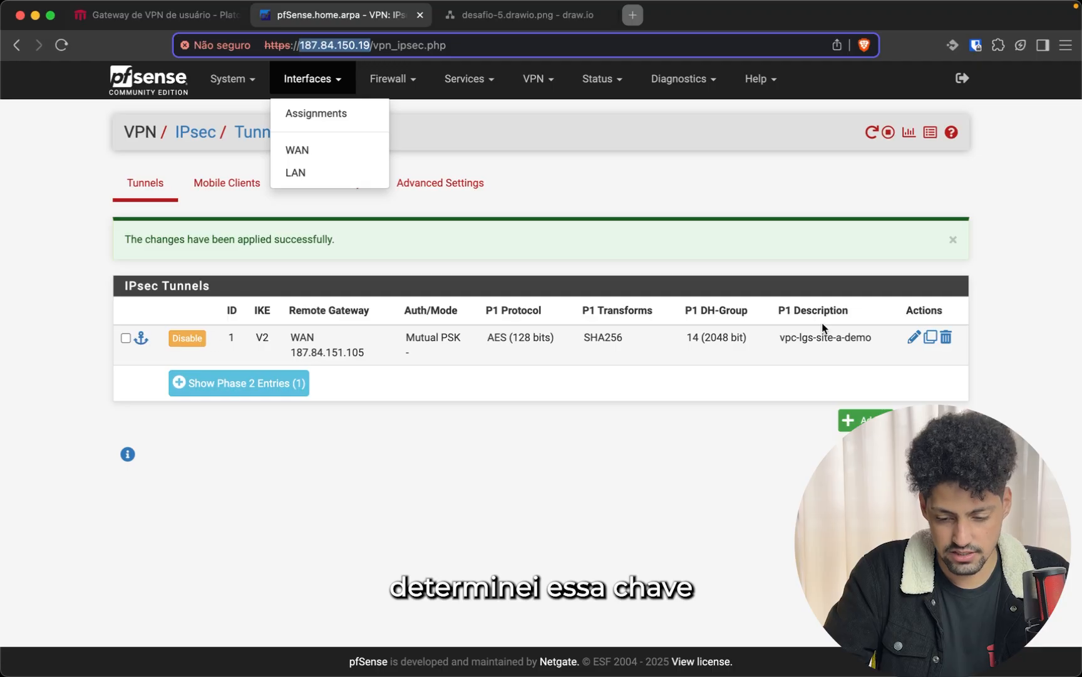
{"action": "left_click", "coordinate": [914, 337]}
{"action": "scroll", "coordinate": [311, 424], "scroll_direction": "down", "scroll_amount": 8}
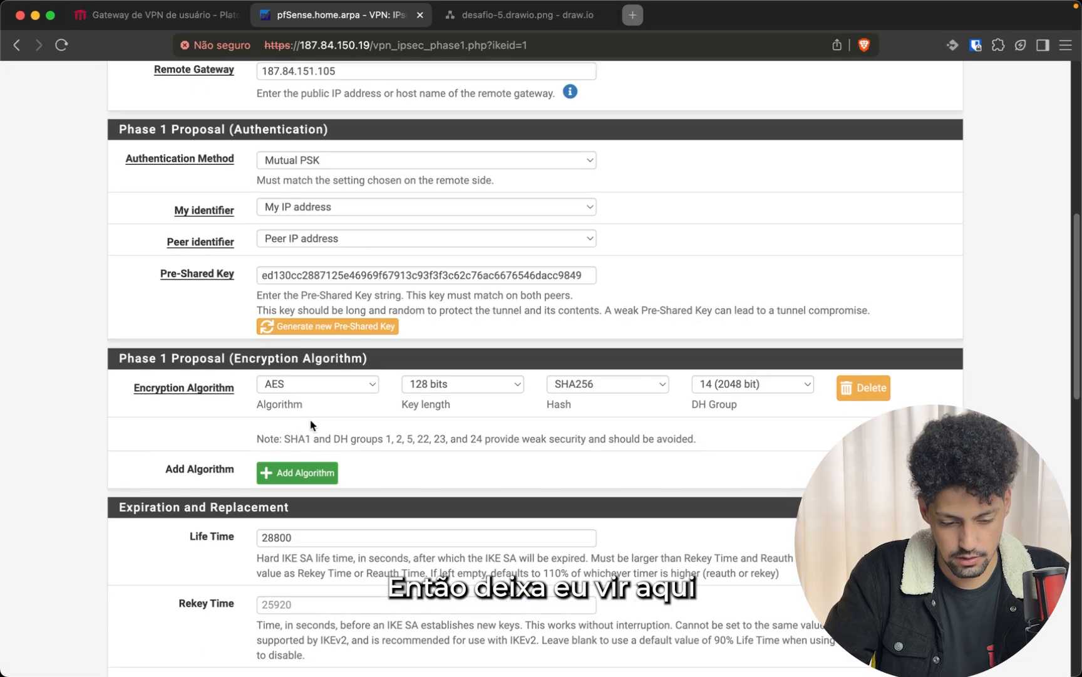
{"action": "double_click", "coordinate": [420, 275]}
{"action": "key", "text": "super+c"}
{"action": "left_click", "coordinate": [157, 15]}
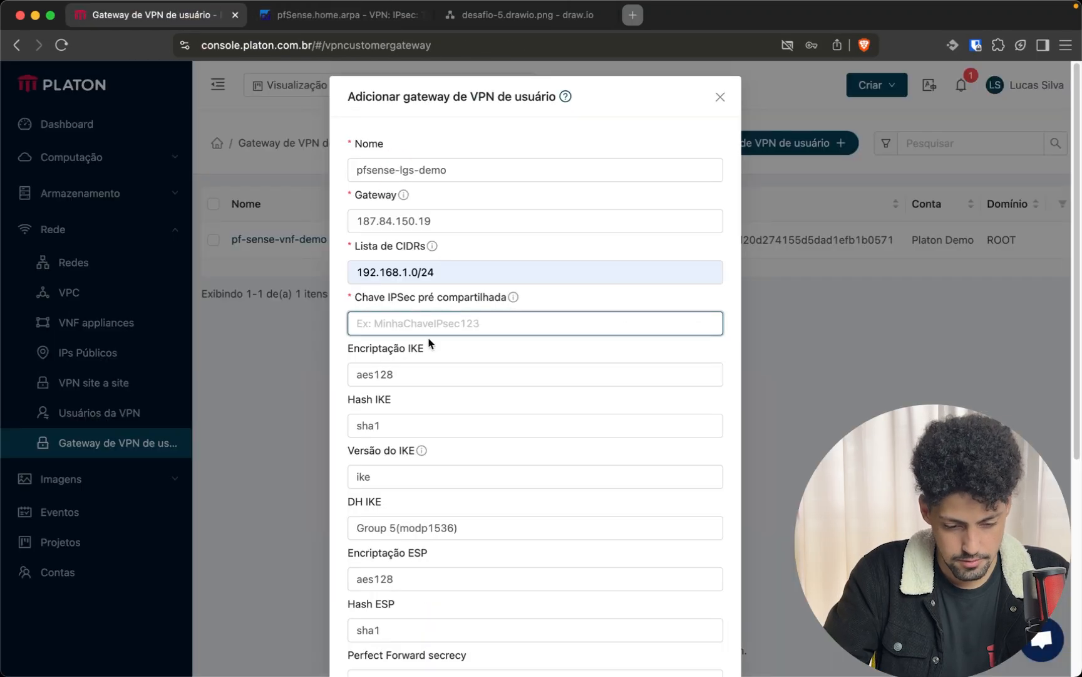
{"action": "key", "text": "super+v"}
{"action": "left_click", "coordinate": [414, 376]}
Set the IKE version to ikev2 and DH IKE to Group 14(modp2048)
{"action": "left_click", "coordinate": [440, 352]}
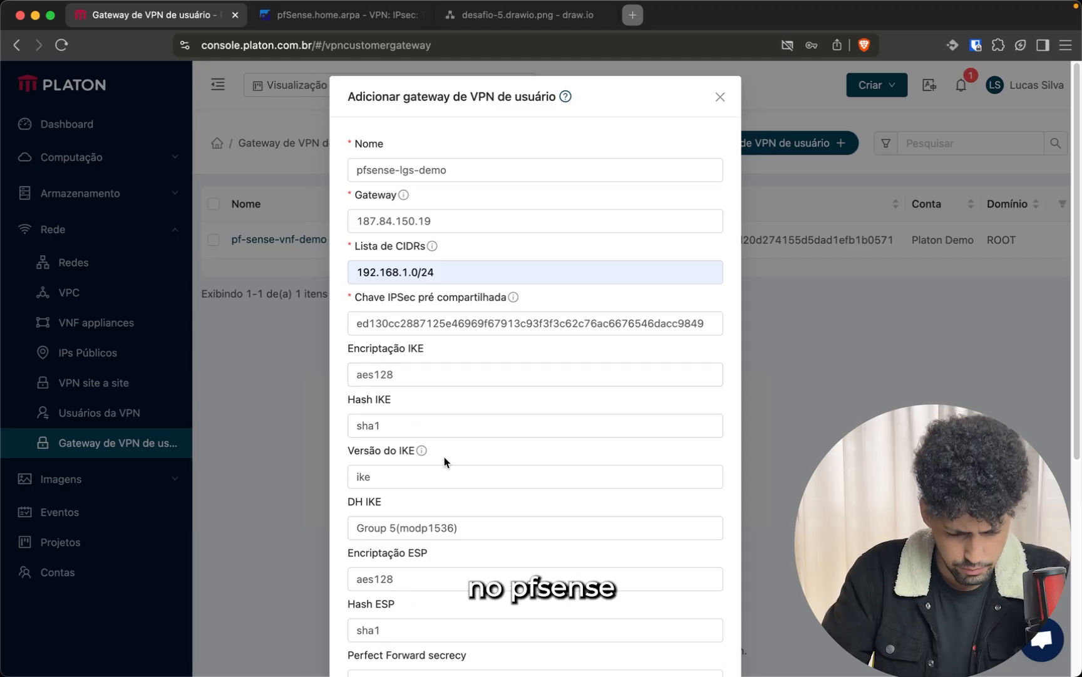
{"action": "scroll", "coordinate": [404, 464], "scroll_direction": "down", "scroll_amount": 1}
{"action": "left_click", "coordinate": [410, 460]}
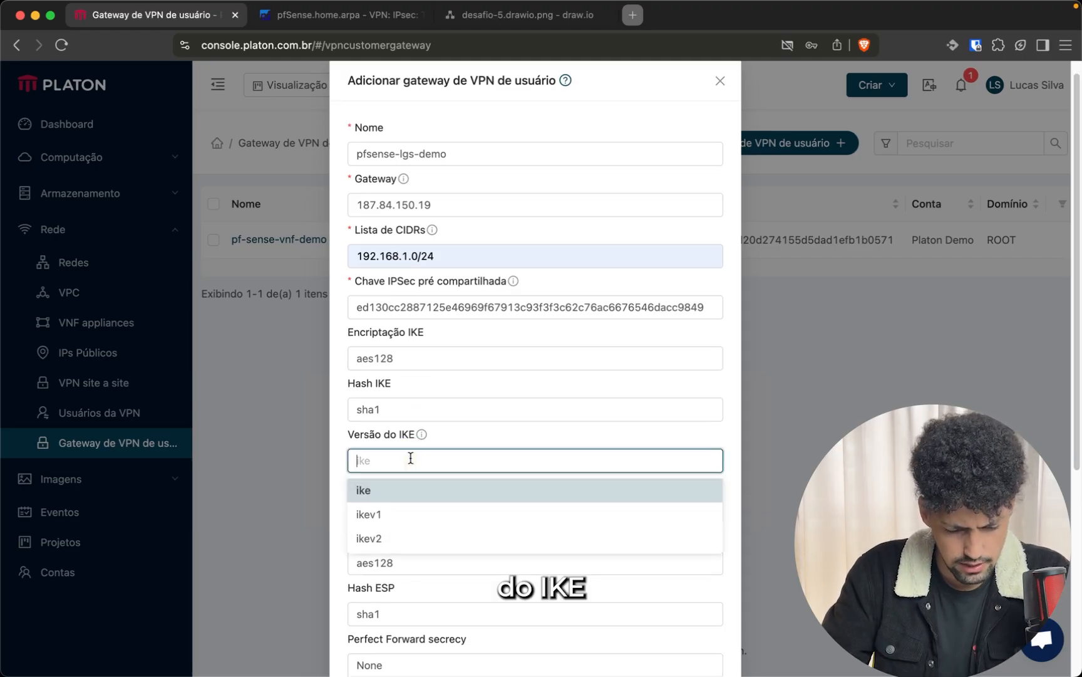
{"action": "left_click", "coordinate": [385, 537]}
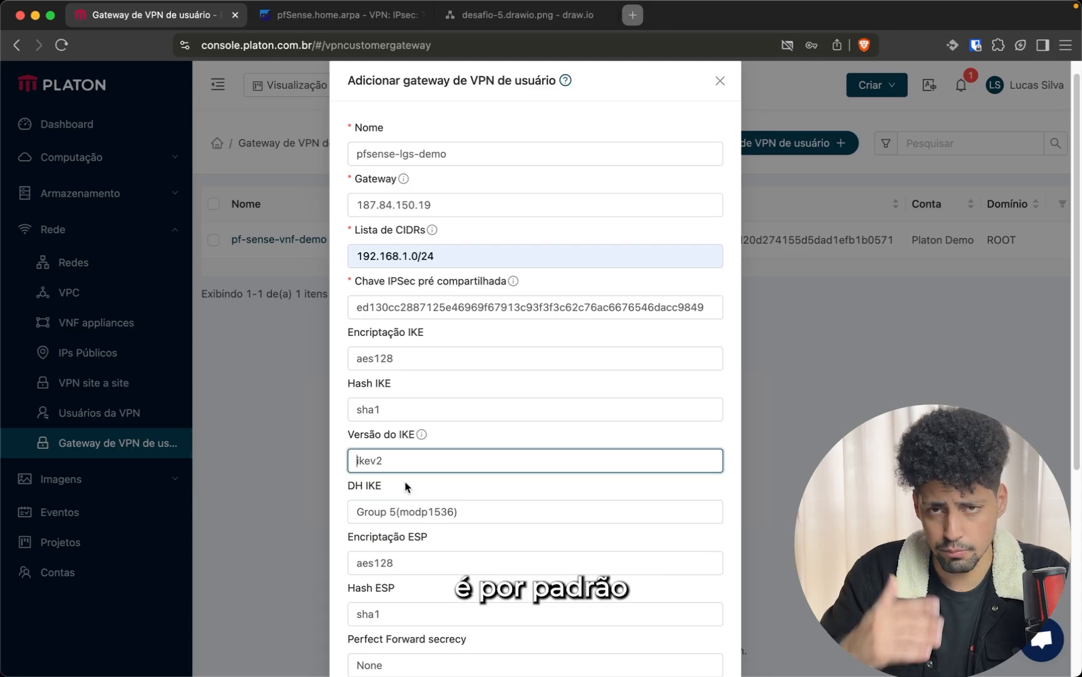
{"action": "scroll", "coordinate": [398, 482], "scroll_direction": "down", "scroll_amount": 7}
{"action": "left_click", "coordinate": [426, 399]}
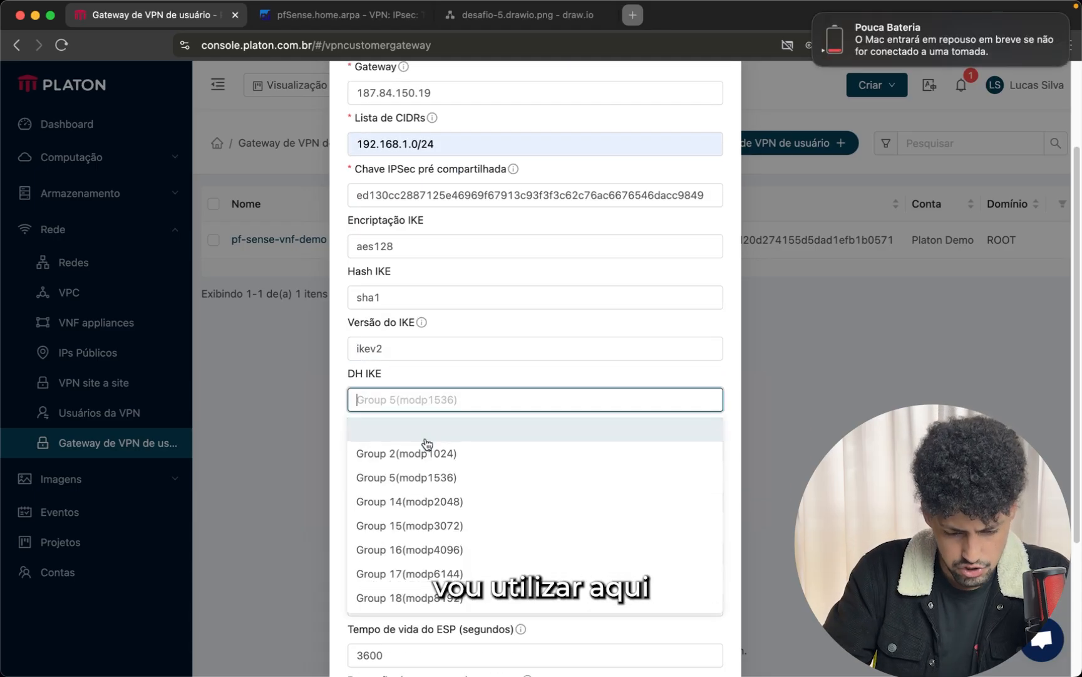
{"action": "left_click", "coordinate": [421, 501]}
Compare with the pfSense Phase 1 settings, keep aes128 ESP encryption and save the gateway
{"action": "left_click", "coordinate": [307, 15]}
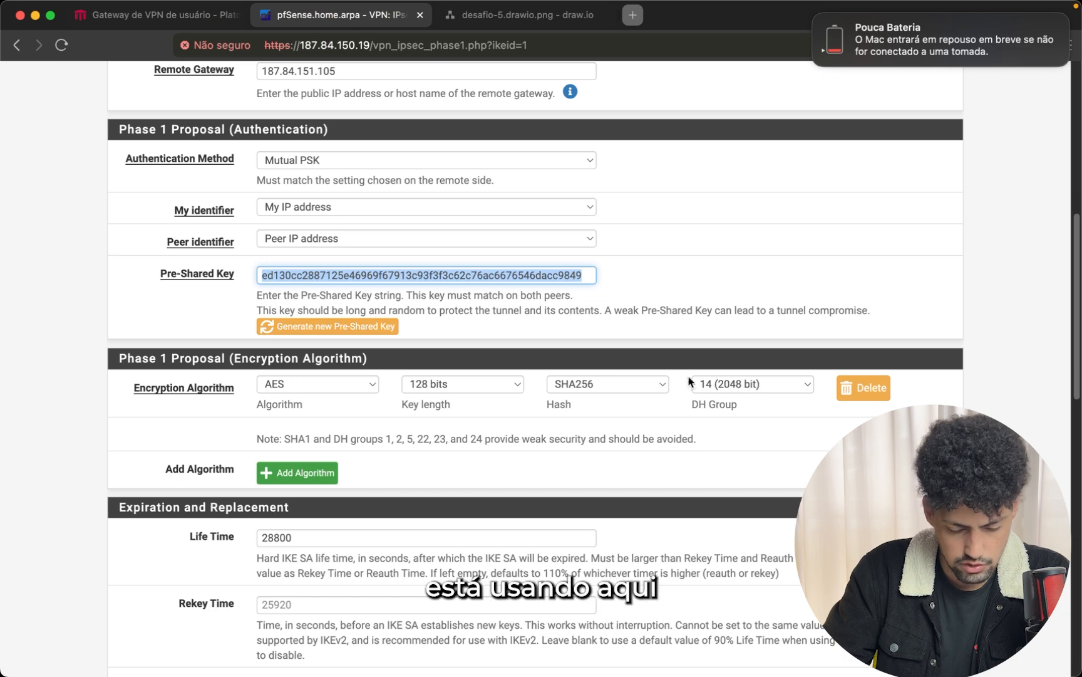
{"action": "left_click", "coordinate": [153, 15]}
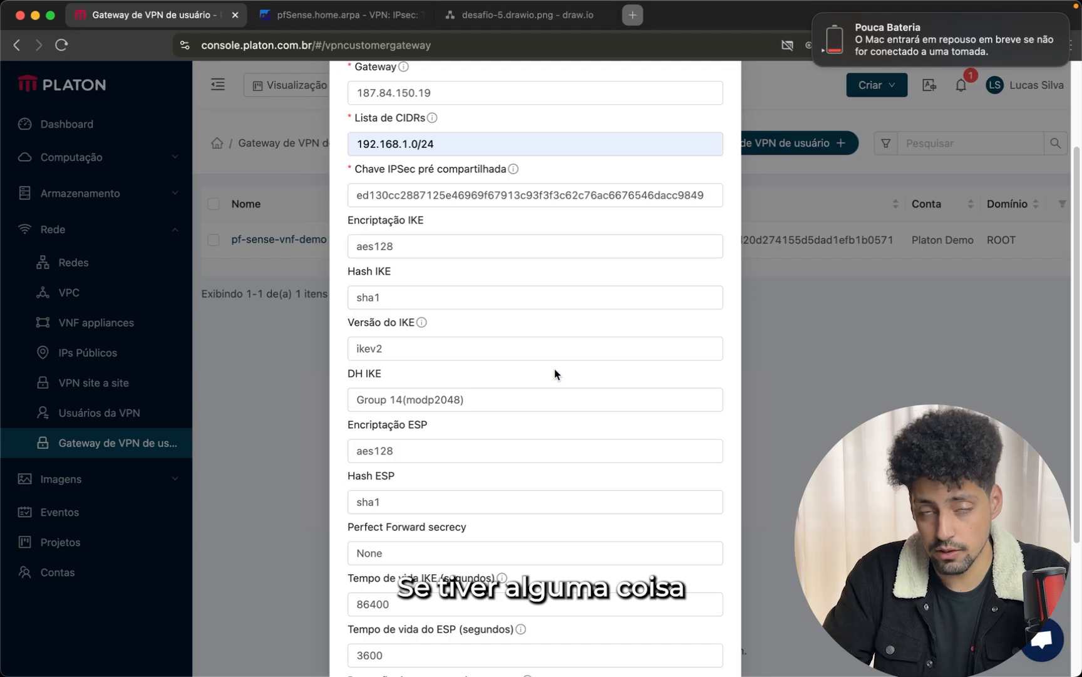
{"action": "scroll", "coordinate": [555, 369], "scroll_direction": "down", "scroll_amount": 3}
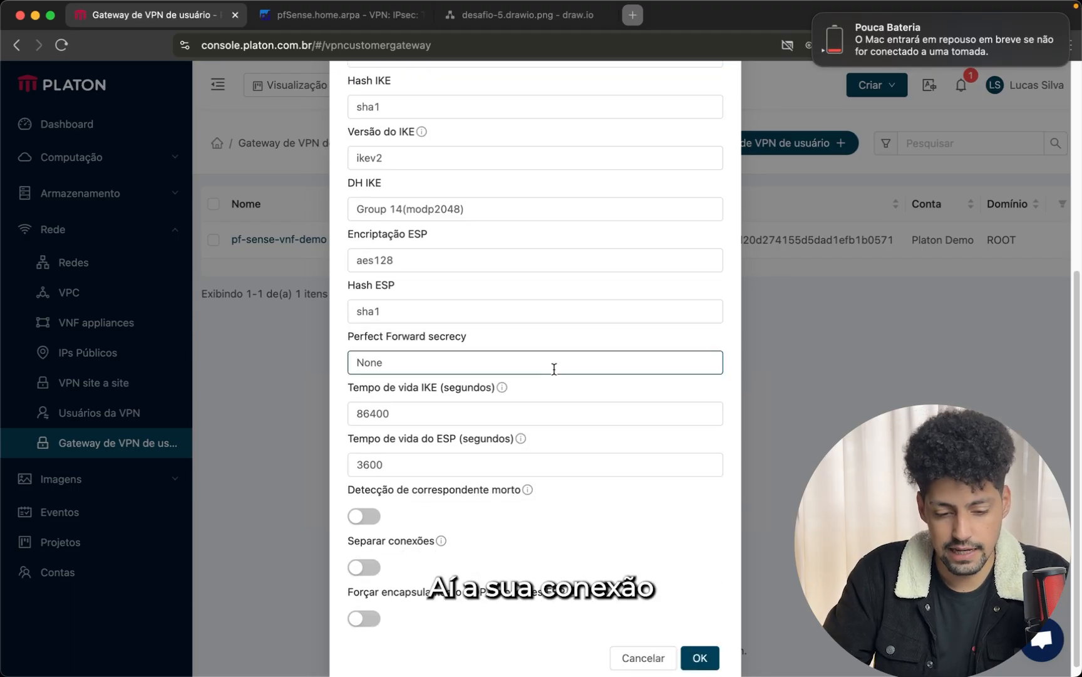
{"action": "left_click", "coordinate": [404, 266]}
{"action": "left_click", "coordinate": [404, 261]}
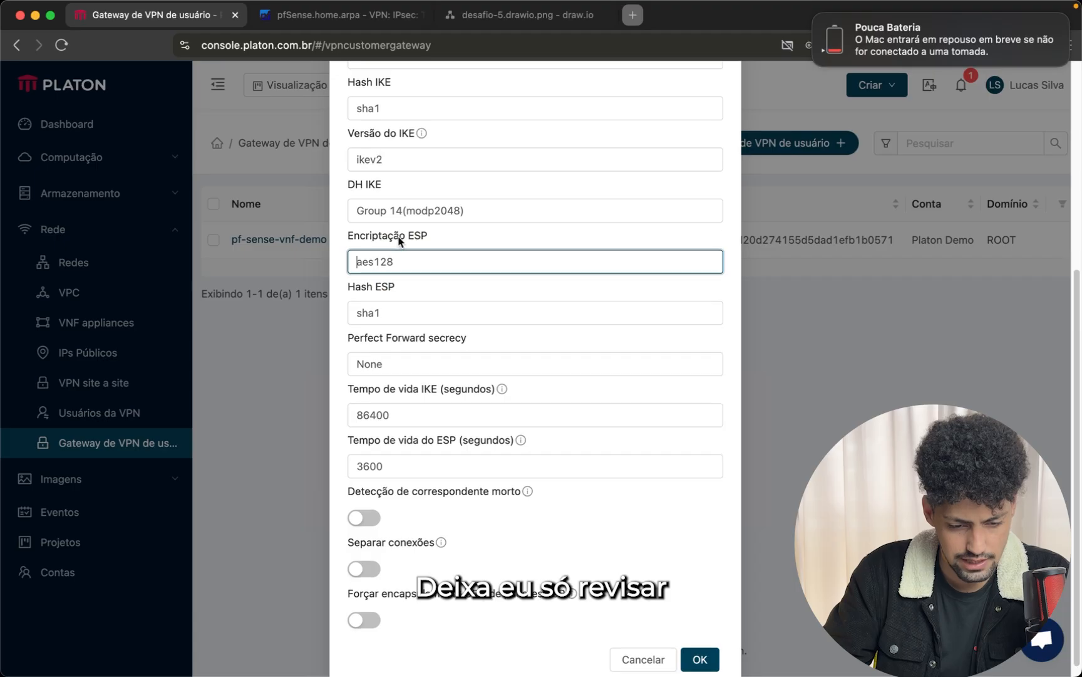
{"action": "scroll", "coordinate": [459, 212], "scroll_direction": "up", "scroll_amount": 2}
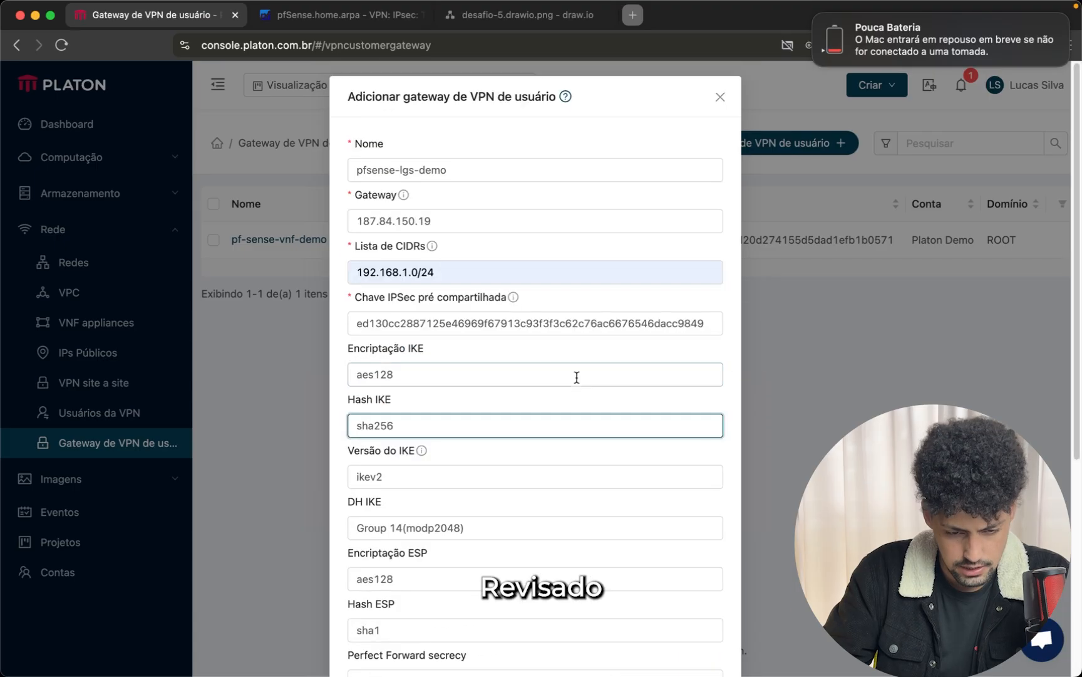
{"action": "scroll", "coordinate": [646, 584], "scroll_direction": "down", "scroll_amount": 5}
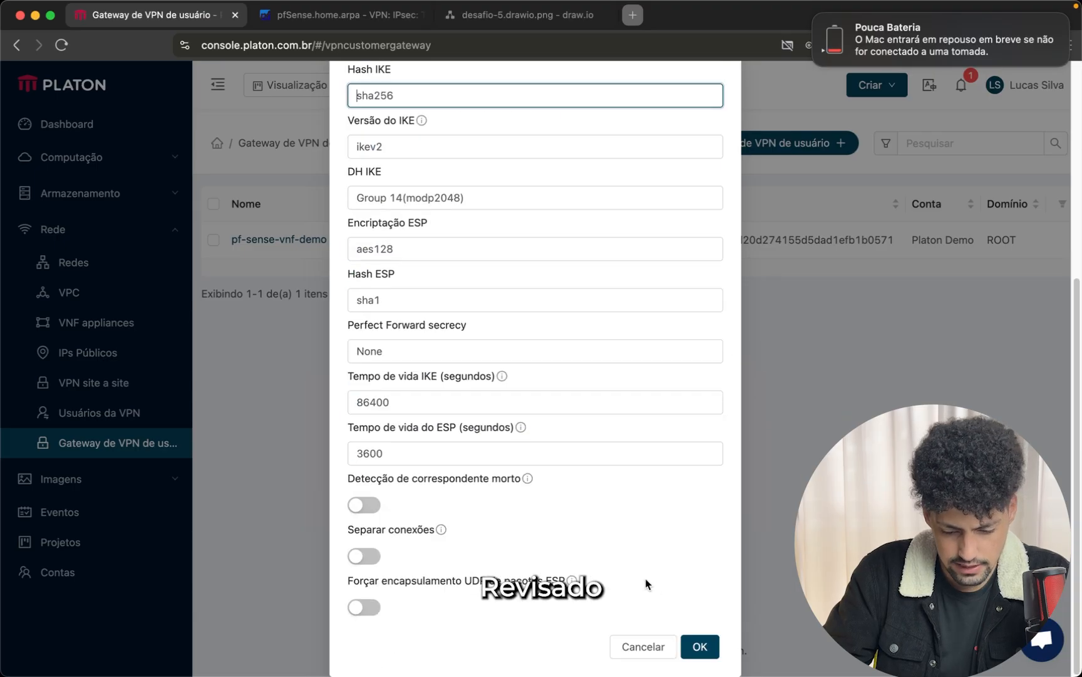
{"action": "left_click", "coordinate": [697, 646]}
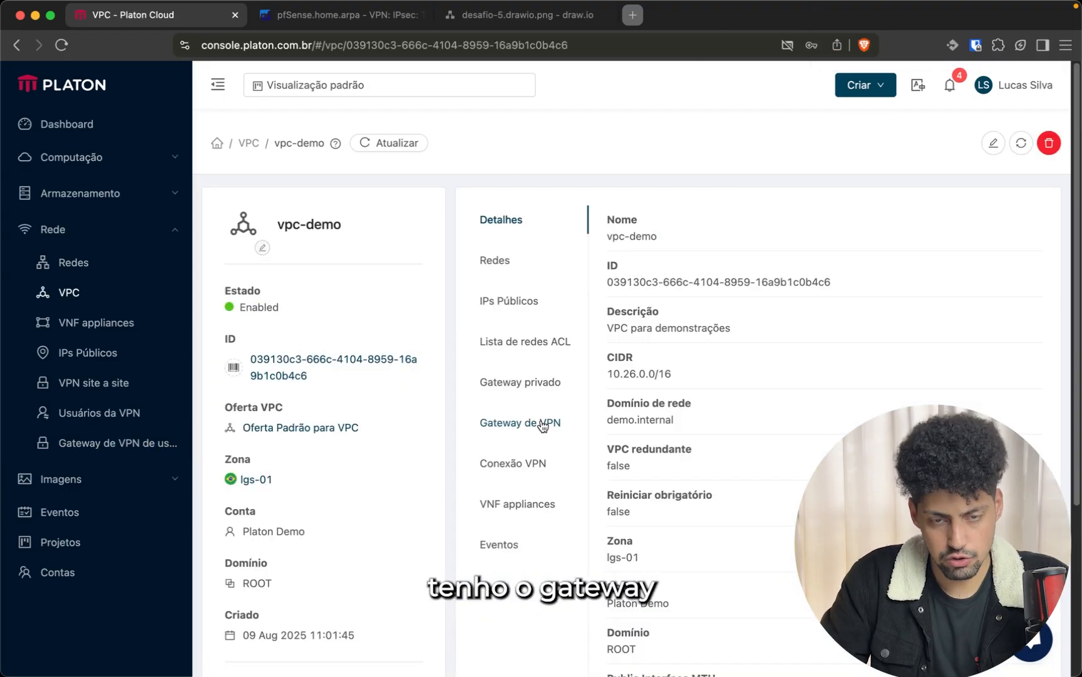
Show the vpc-demo Conexão VPN tab, which lists no connections yet
{"action": "left_click", "coordinate": [529, 468]}
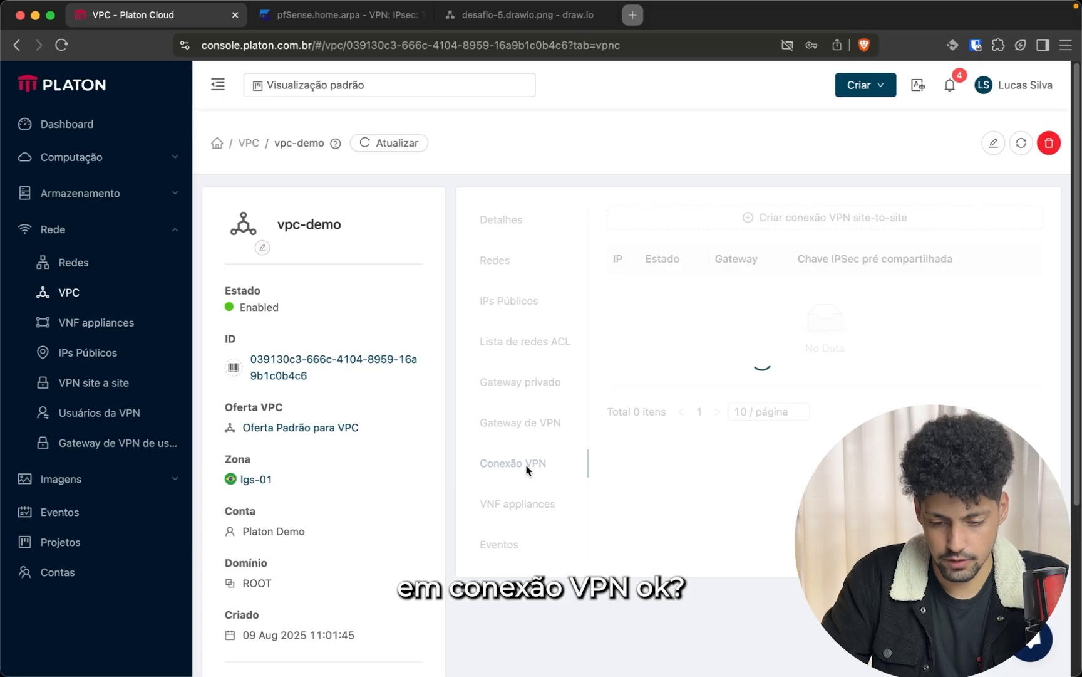
Create a site-to-site VPN connection using the pf-sense-vnf-demo user gateway, Passivo unchecked
{"action": "left_click", "coordinate": [748, 219]}
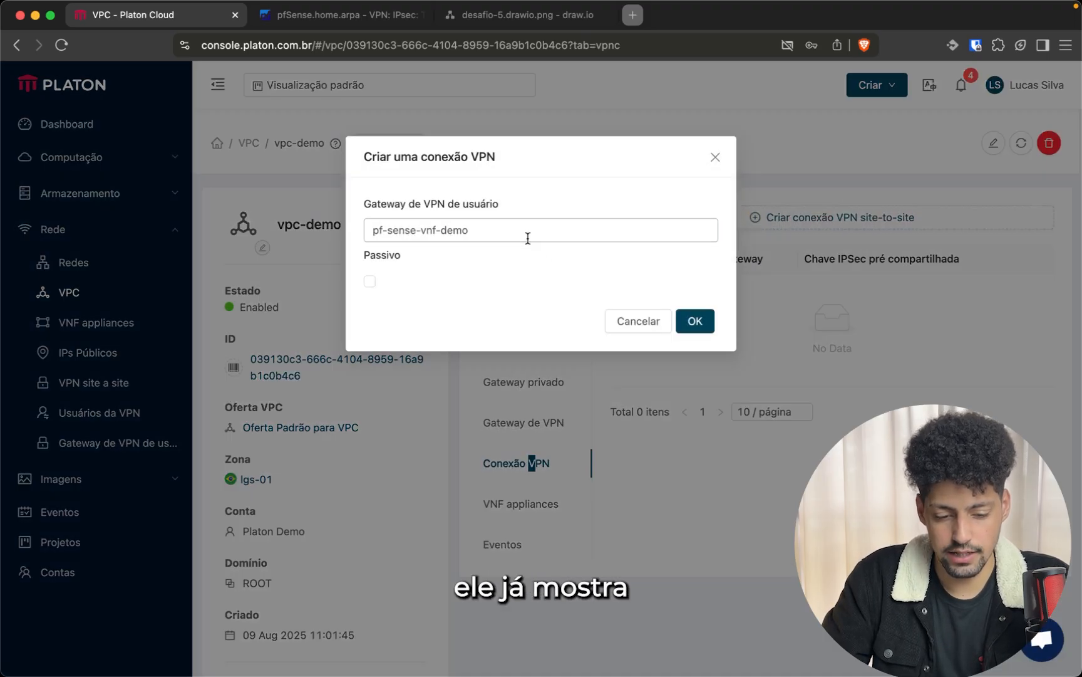
{"action": "left_click", "coordinate": [528, 238]}
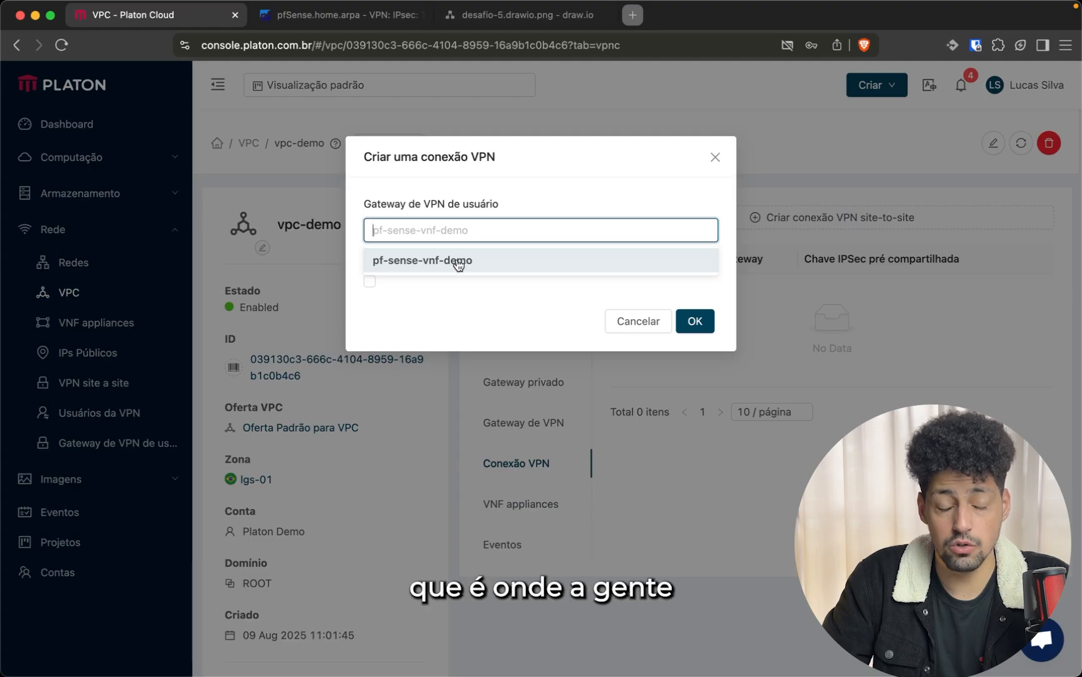
{"action": "left_click", "coordinate": [459, 263]}
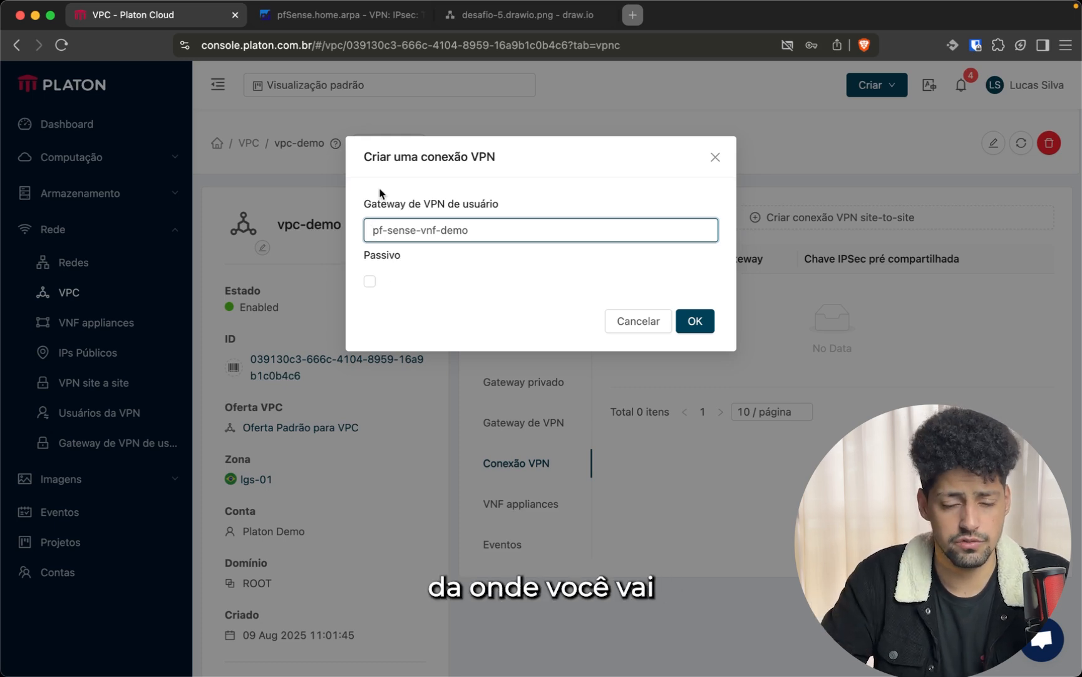
{"action": "left_click", "coordinate": [441, 287]}
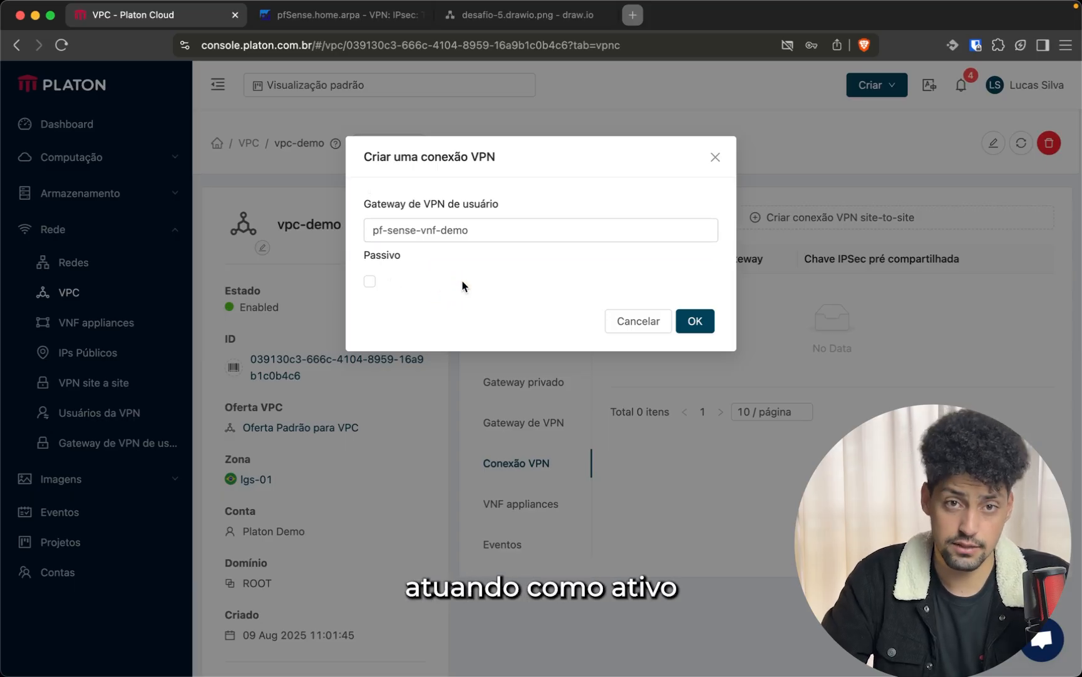
{"action": "left_click", "coordinate": [694, 321]}
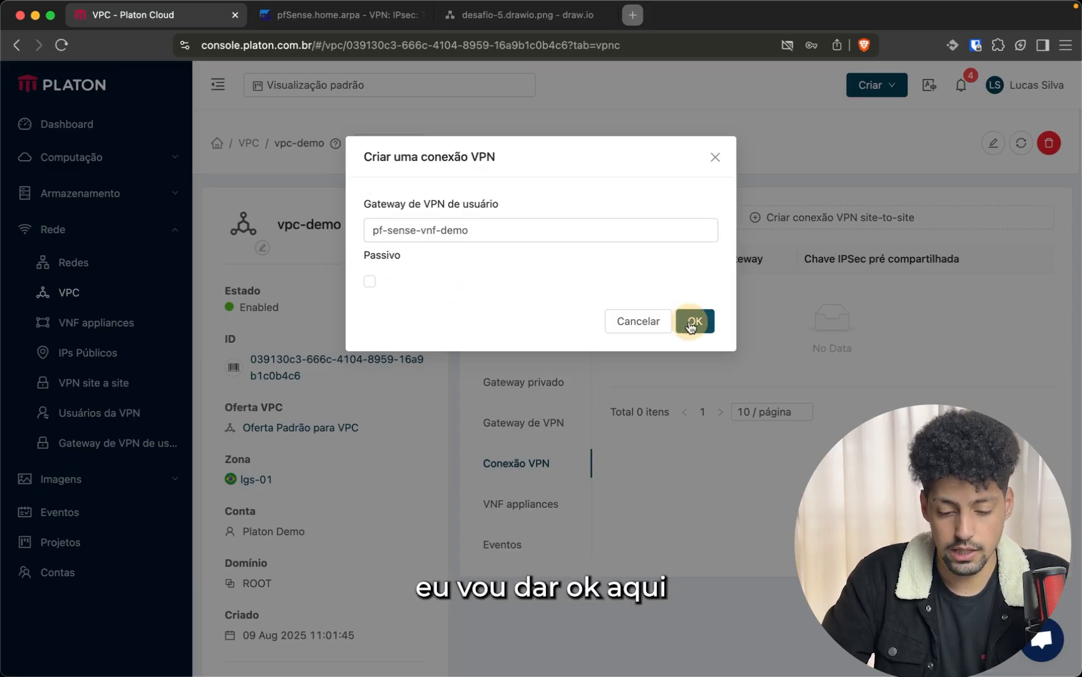
{"action": "double_click", "coordinate": [733, 288]}
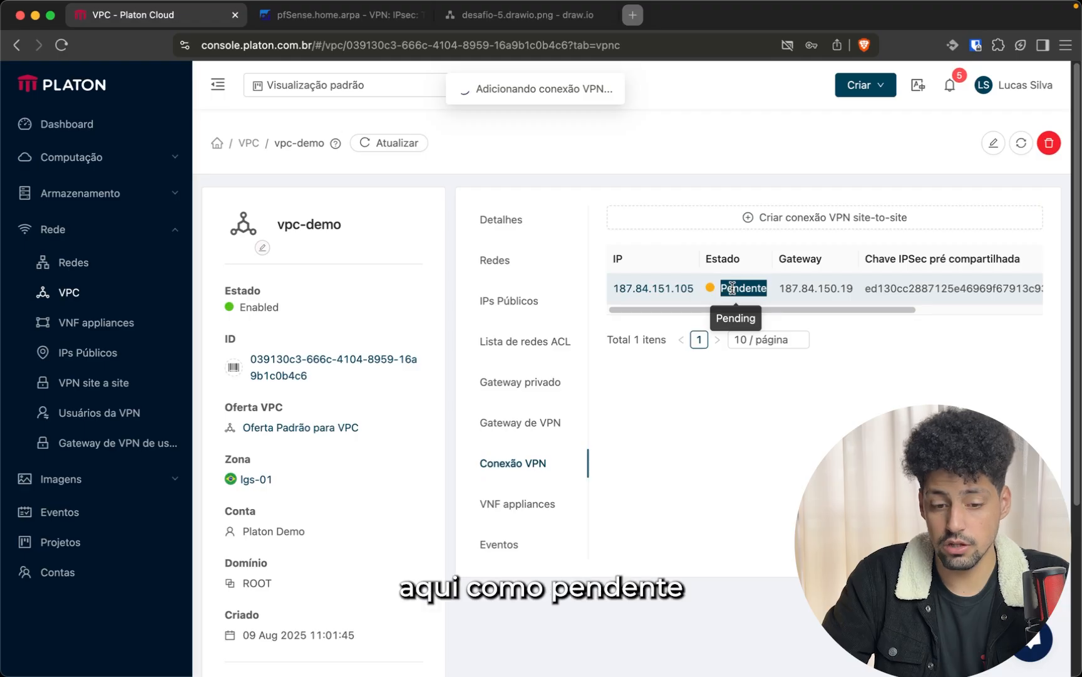
Go to VPN > IPsec in pfSense
{"action": "key", "text": "ctrl+Tab"}
{"action": "scroll", "coordinate": [424, 294], "scroll_direction": "down", "scroll_amount": 15}
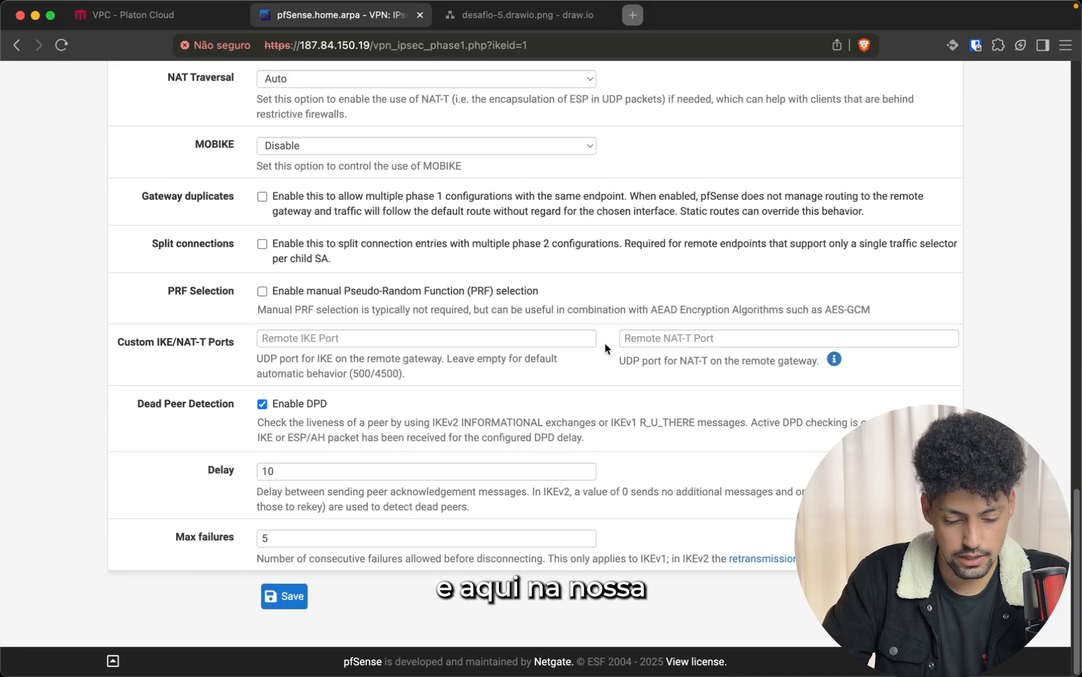
{"action": "scroll", "coordinate": [424, 294], "scroll_direction": "up", "scroll_amount": 15}
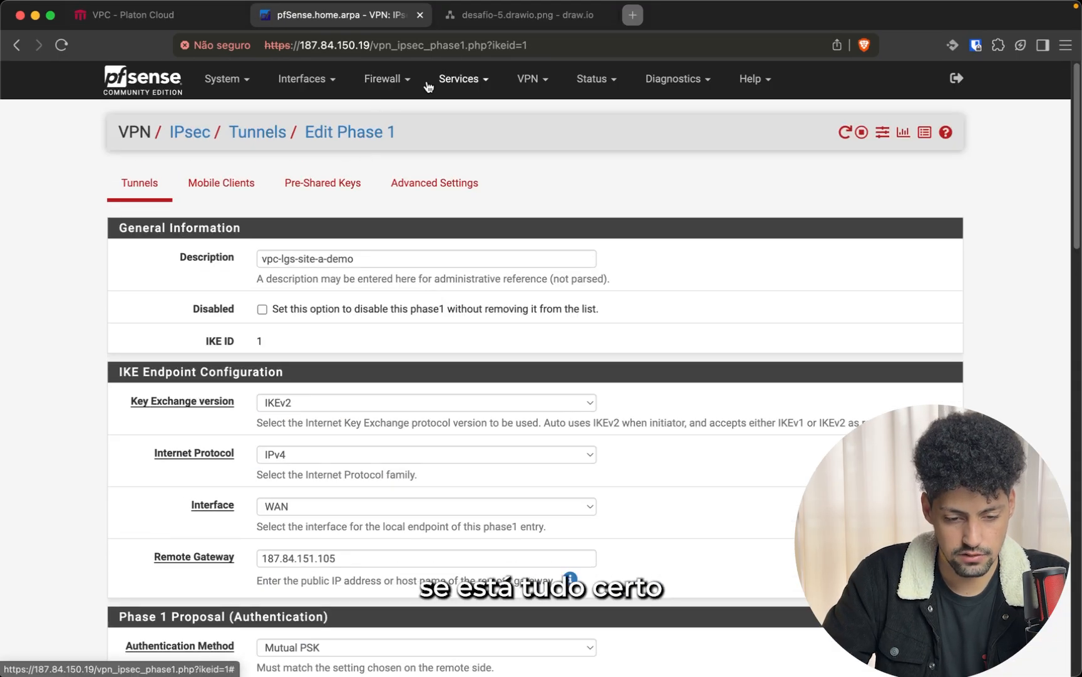
{"action": "left_click", "coordinate": [384, 80]}
{"action": "left_click", "coordinate": [532, 79]}
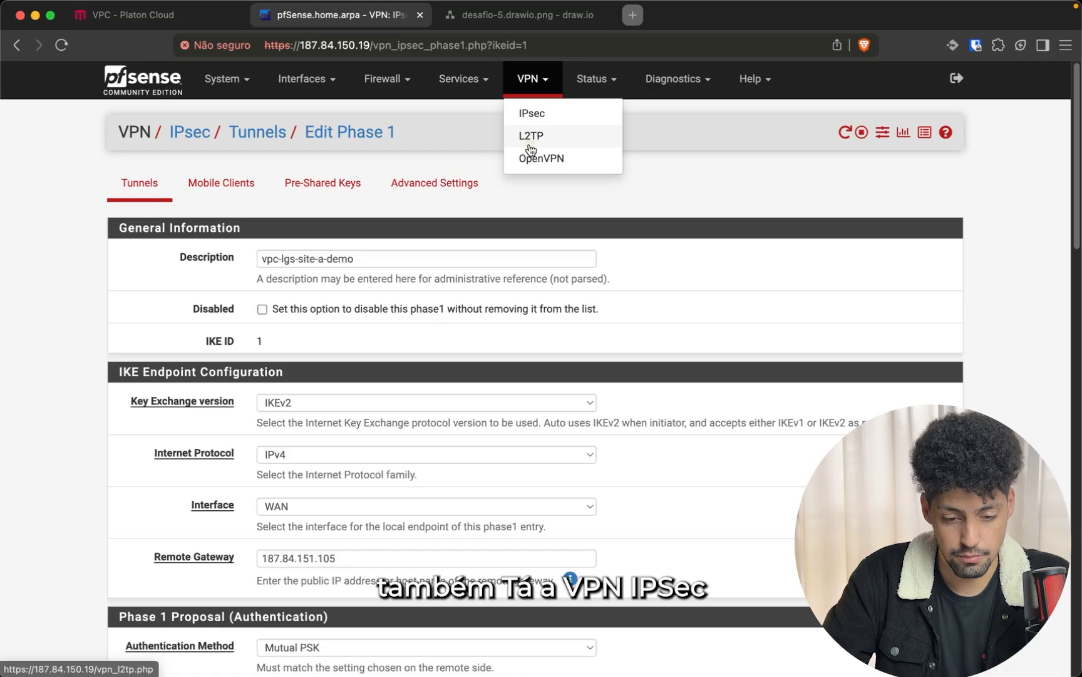
{"action": "left_click", "coordinate": [530, 114]}
Confirm the Platon site-to-site connection now reads Connected
{"action": "key", "text": "ctrl+shift+Tab"}
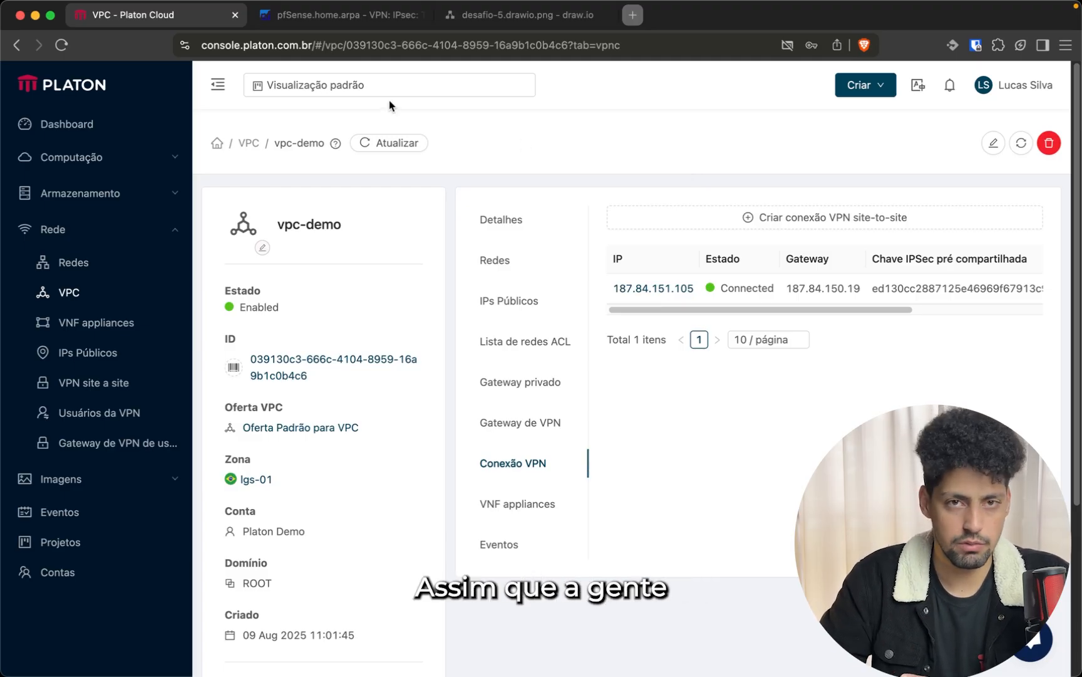
{"action": "double_click", "coordinate": [733, 288]}
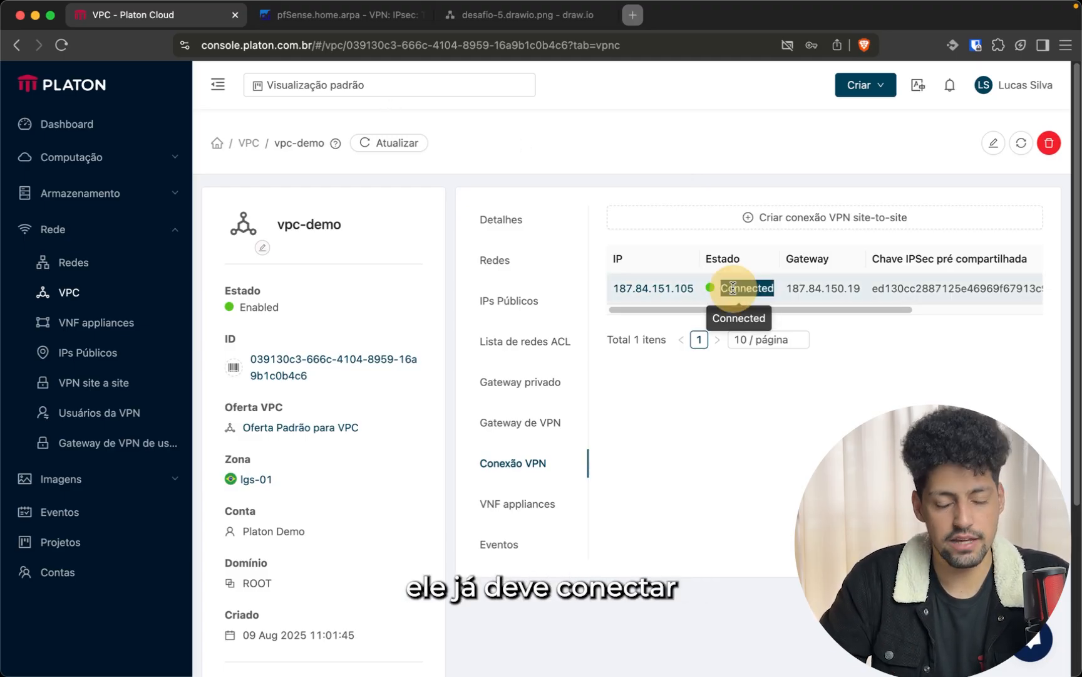
{"action": "left_click", "coordinate": [657, 293]}
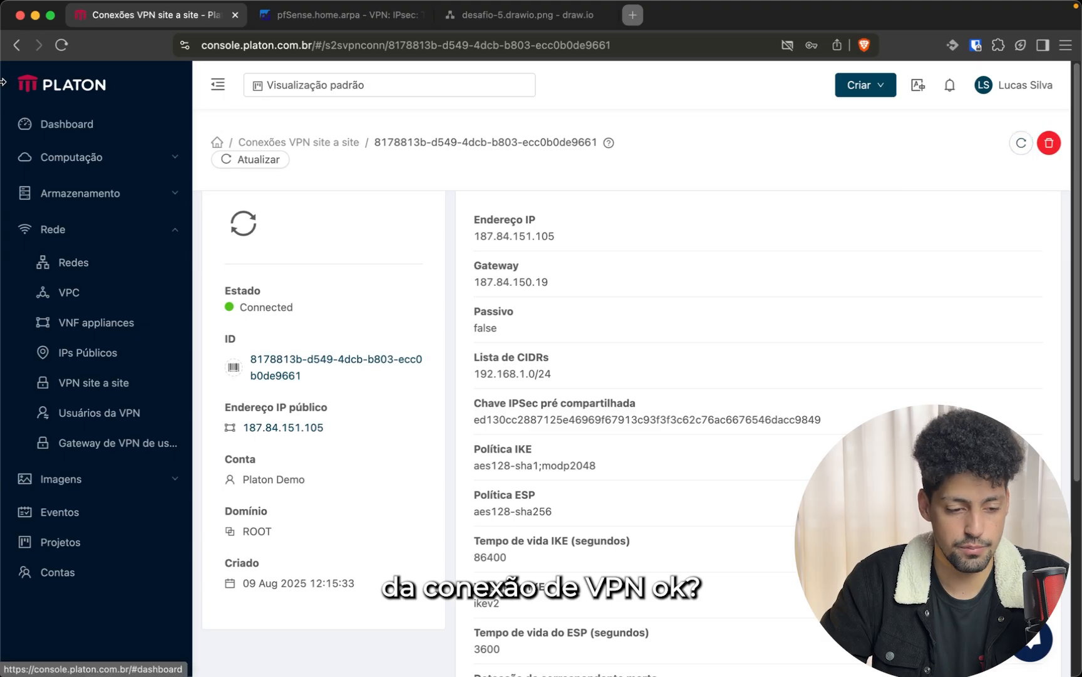
{"action": "left_click", "coordinate": [17, 45]}
Refresh the pfSense IPsec tunnels list and expand the Phase 2 entries
{"action": "key", "text": "ctrl+Tab"}
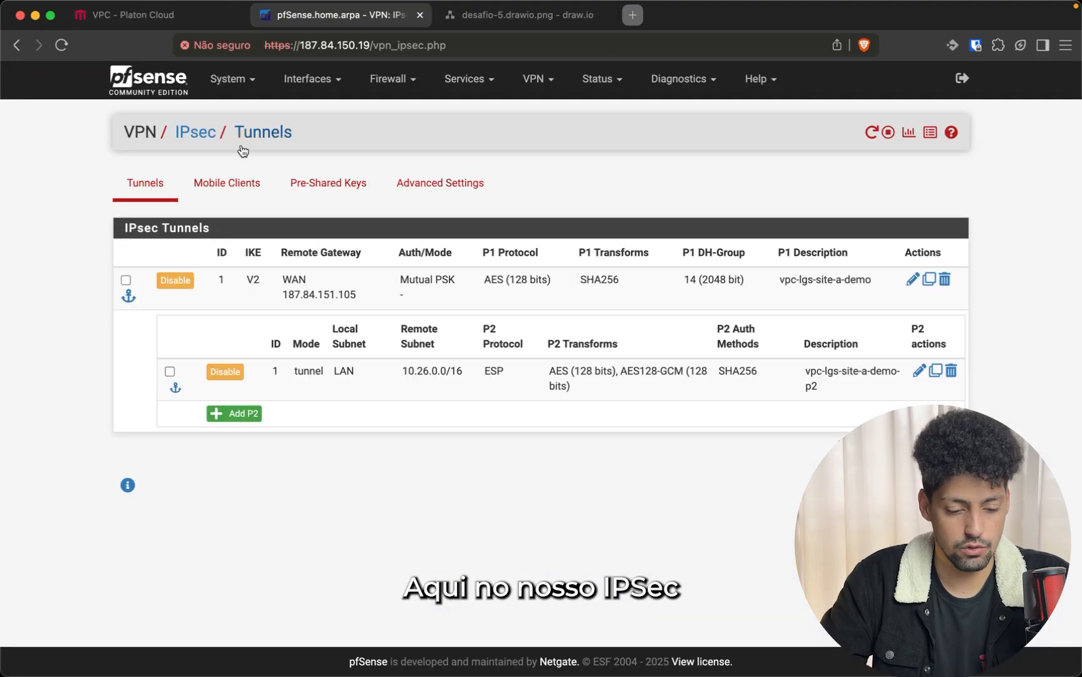
{"action": "left_click", "coordinate": [170, 200]}
{"action": "left_click", "coordinate": [216, 324]}
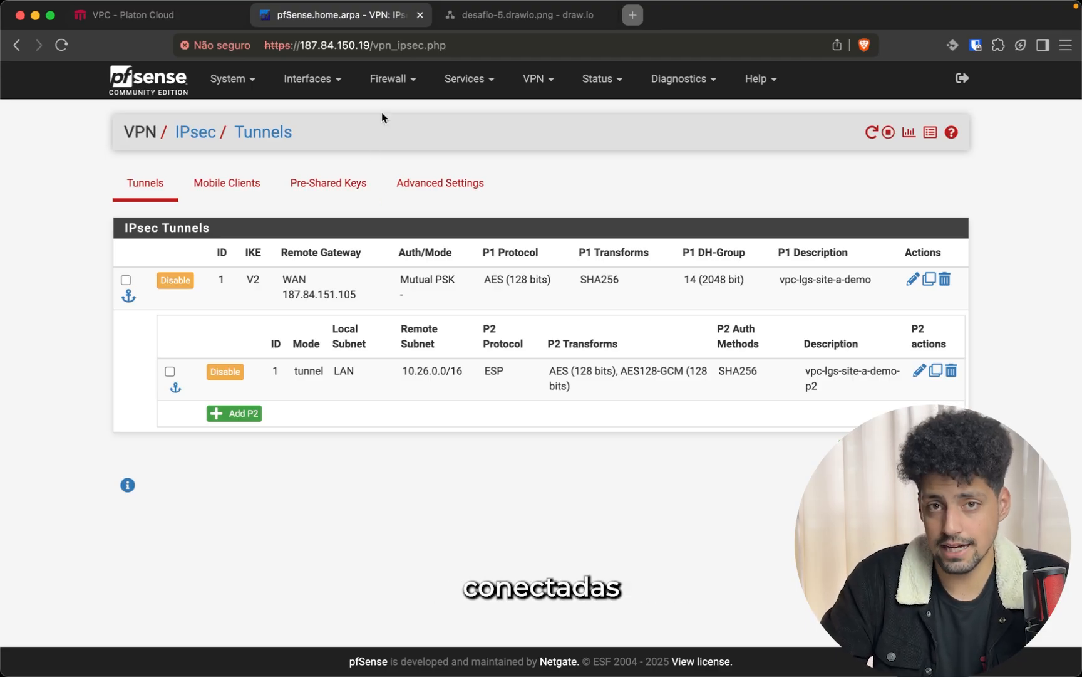
Add and save a rule on the IPsec interface that passes IPv4 traffic of protocol Any
{"action": "left_click", "coordinate": [389, 79]}
{"action": "left_click", "coordinate": [382, 157]}
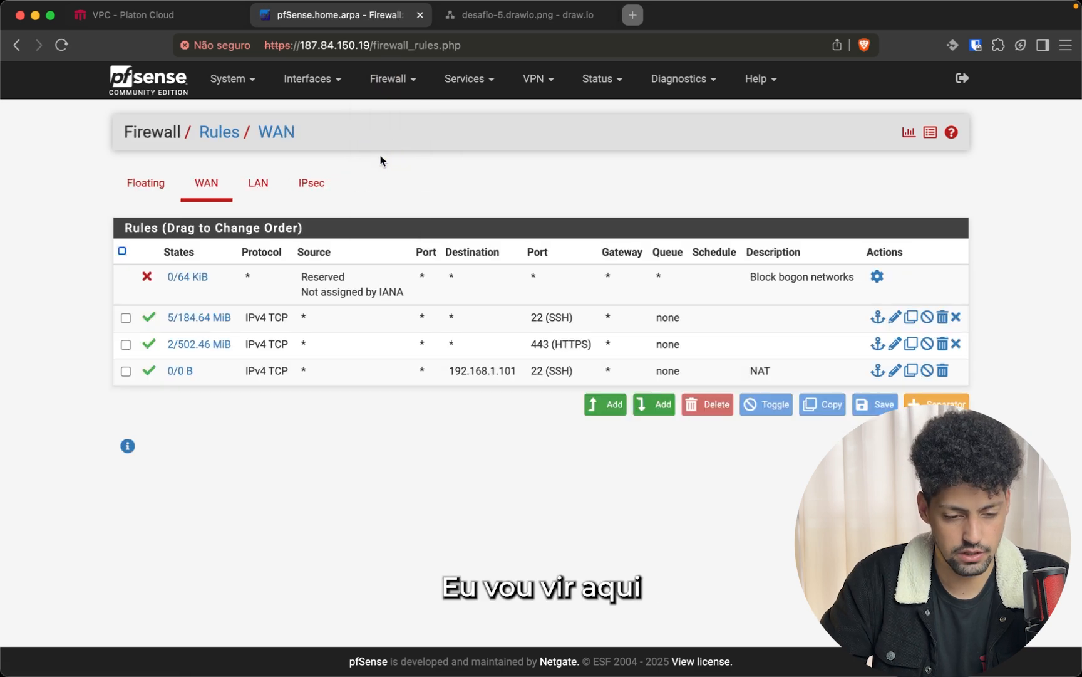
{"action": "left_click", "coordinate": [311, 183]}
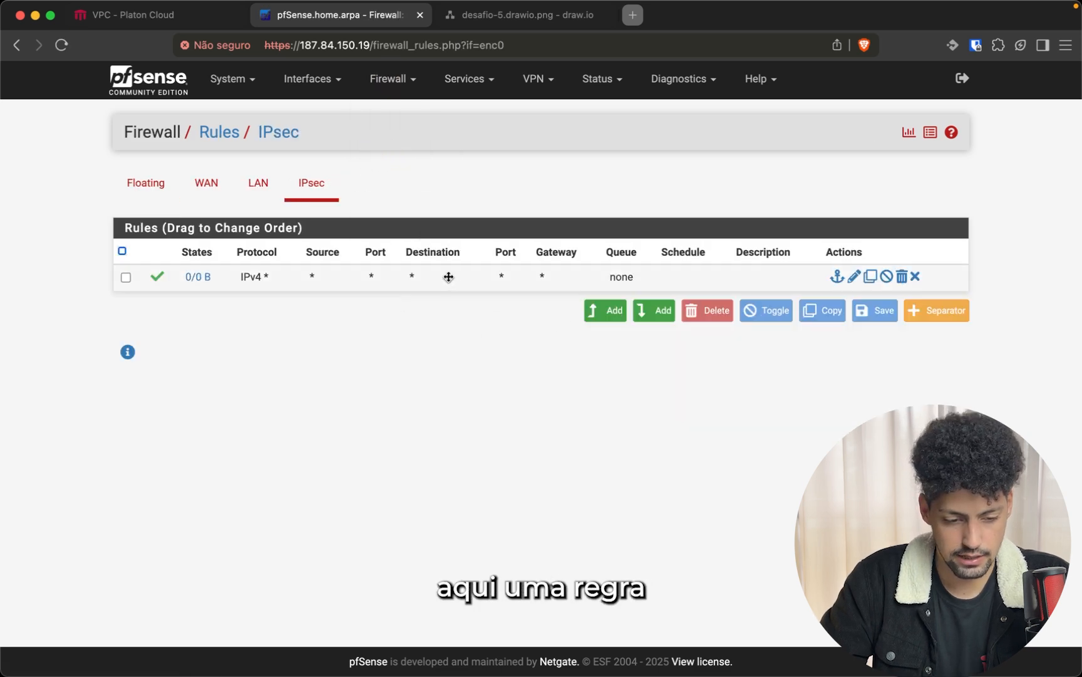
{"action": "left_click", "coordinate": [589, 318]}
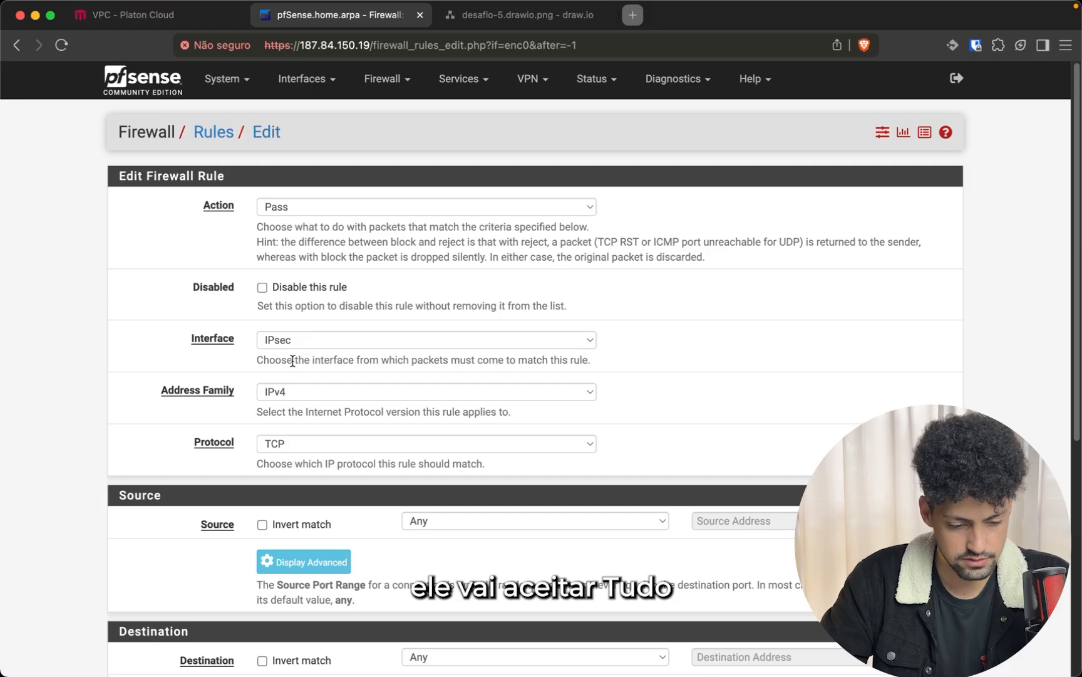
{"action": "left_click", "coordinate": [283, 439]}
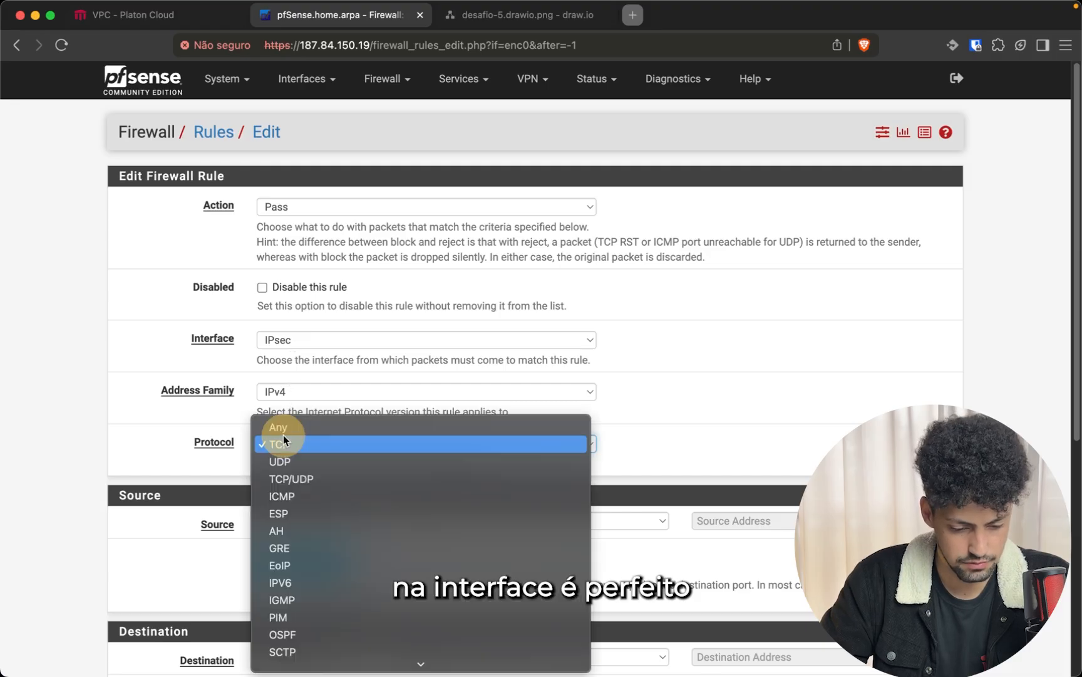
{"action": "left_click", "coordinate": [281, 424]}
{"action": "scroll", "coordinate": [263, 426], "scroll_direction": "down", "scroll_amount": 5}
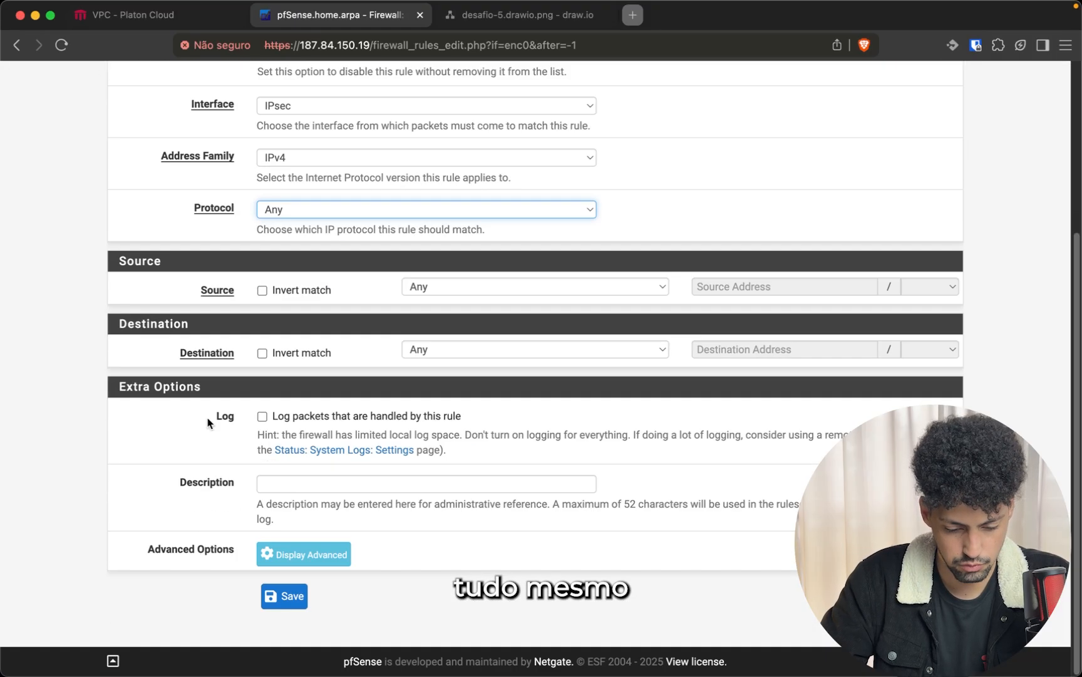
{"action": "left_click", "coordinate": [290, 596]}
Check the VPC's VPN connections, then point out the ubuntu-demo-vpc and ubuntu-pfsense-l2-demo hostnames
{"action": "key", "text": "super+1"}
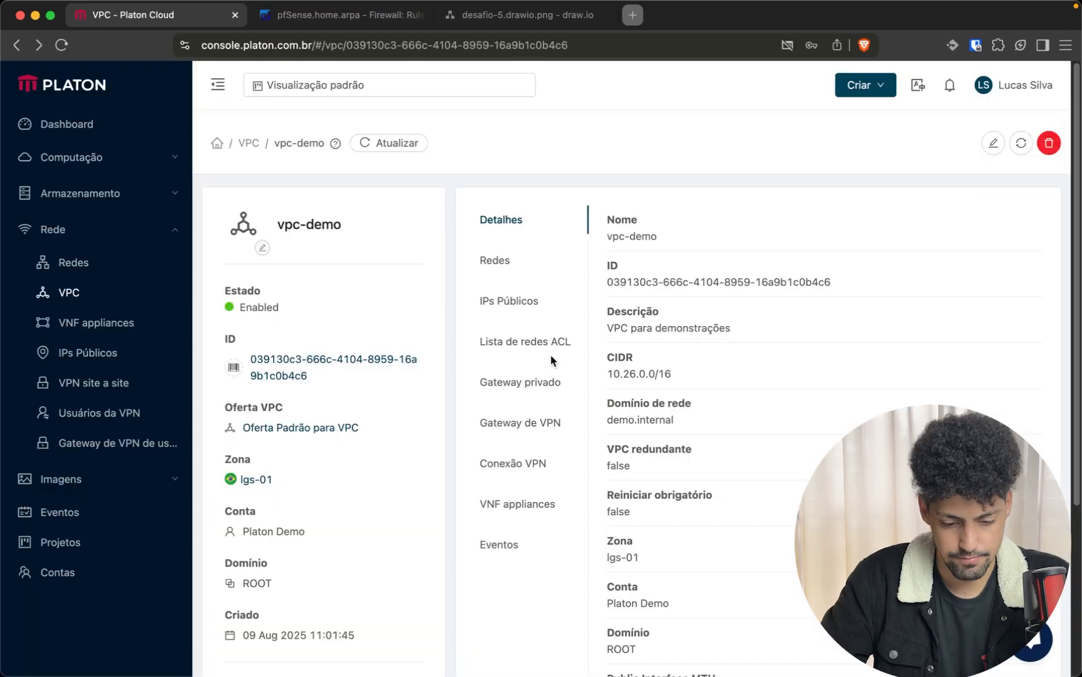
{"action": "left_click", "coordinate": [536, 460]}
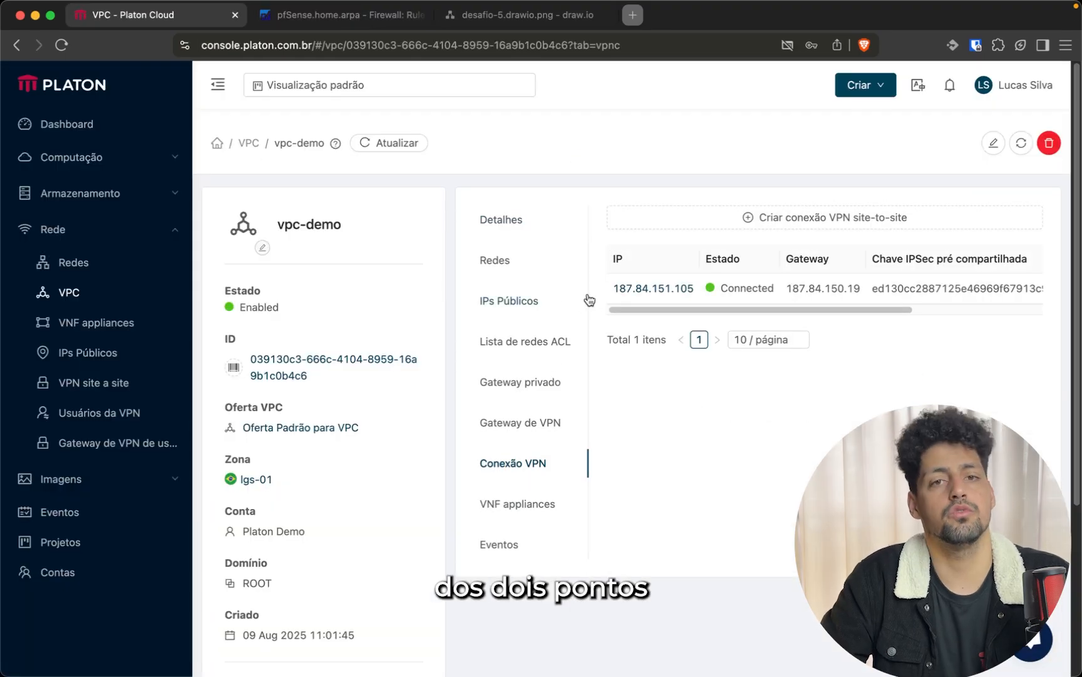
{"action": "left_click", "coordinate": [321, 637]}
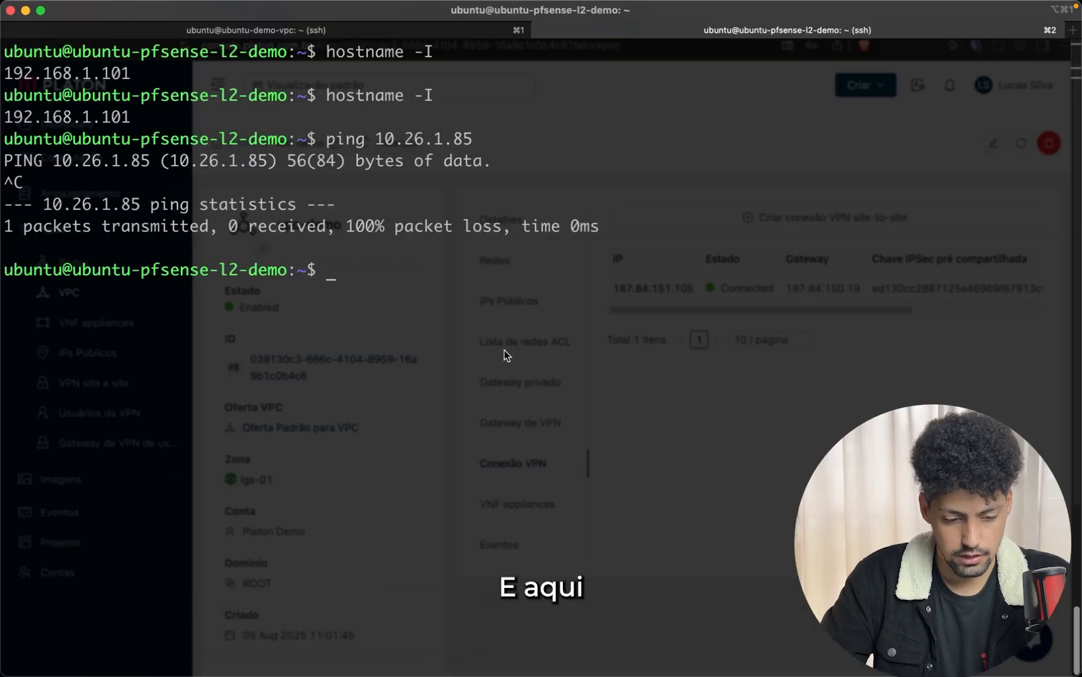
{"action": "key", "text": "Return"}
{"action": "key", "text": "Return"}
{"action": "key", "text": "Return"}
{"action": "key", "text": "Return"}
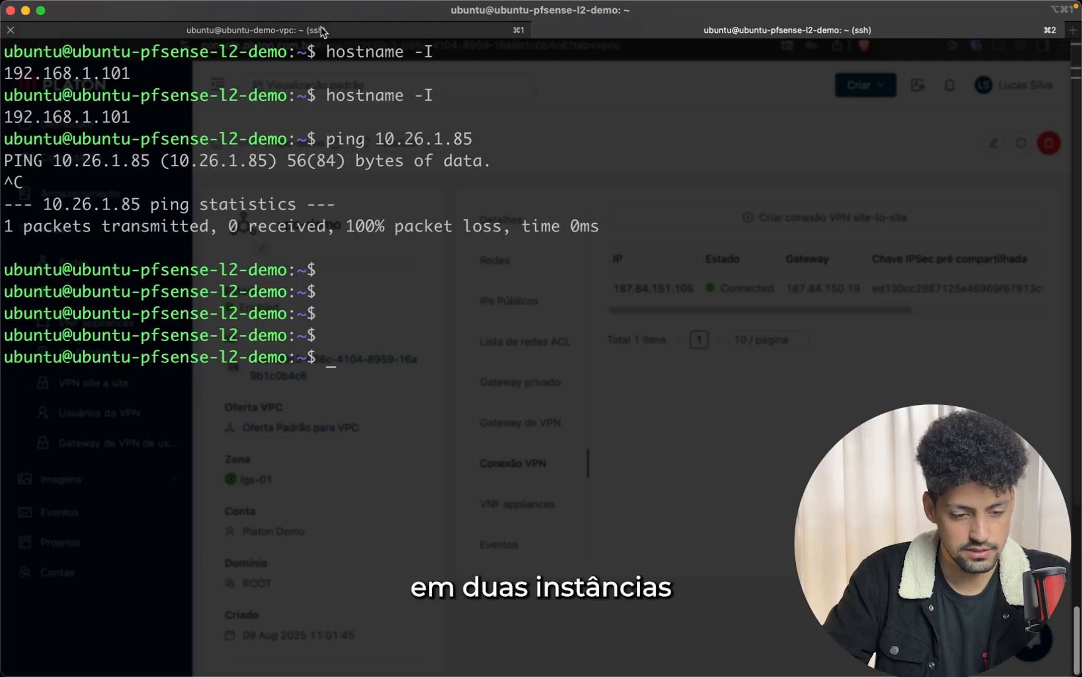
{"action": "left_click", "coordinate": [321, 30]}
{"action": "key", "text": "Return"}
{"action": "key", "text": "Return"}
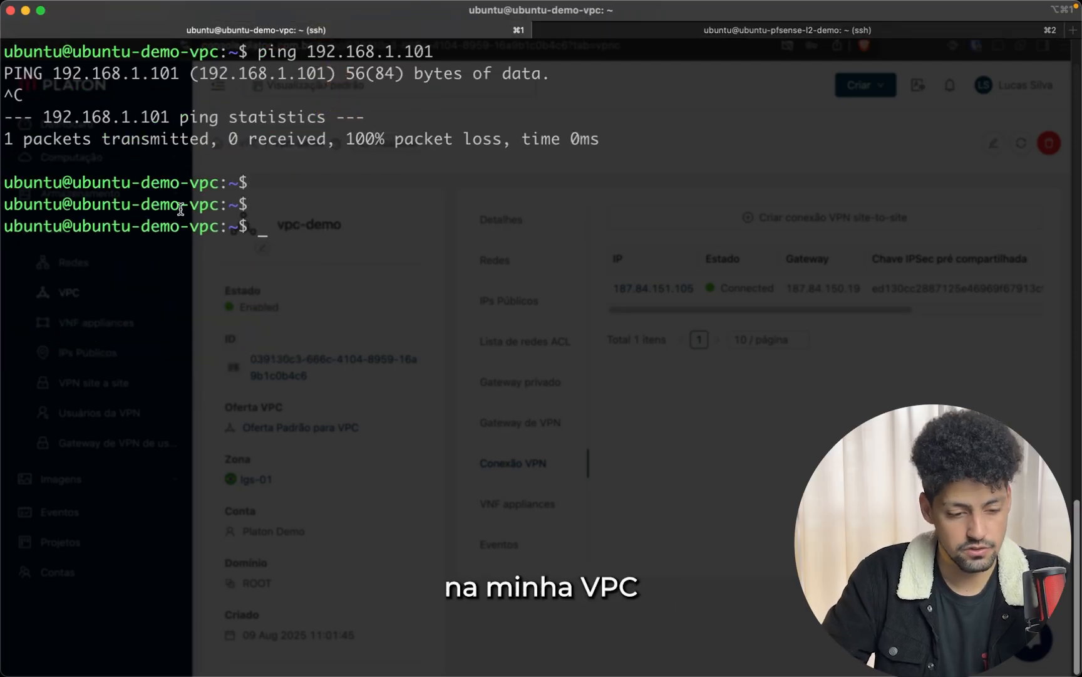
{"action": "double_click", "coordinate": [191, 228]}
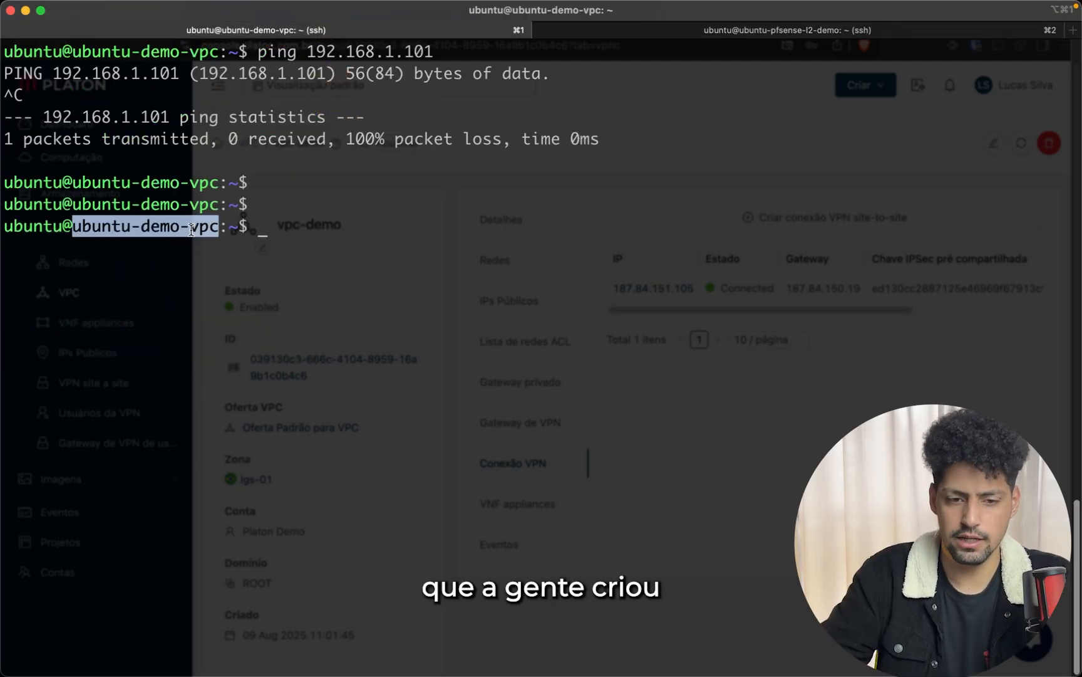
{"action": "left_click", "coordinate": [649, 25]}
{"action": "double_click", "coordinate": [154, 275]}
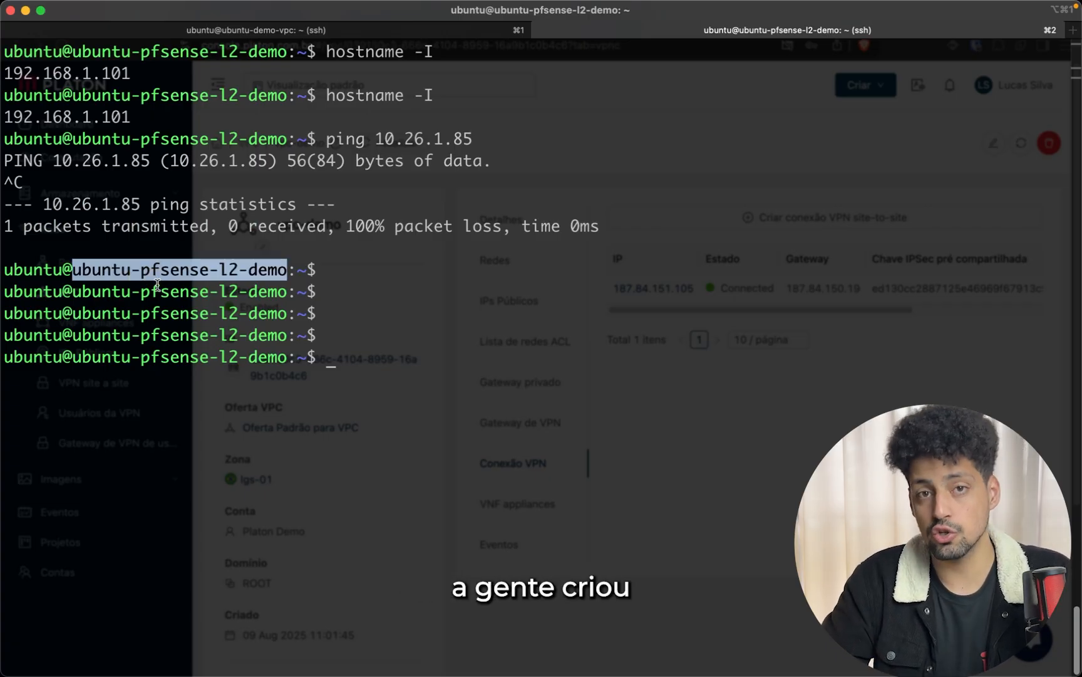
Clear the pfSense-side terminal and start entering hostname and ping commands in both sessions
{"action": "type", "text": "clear"}
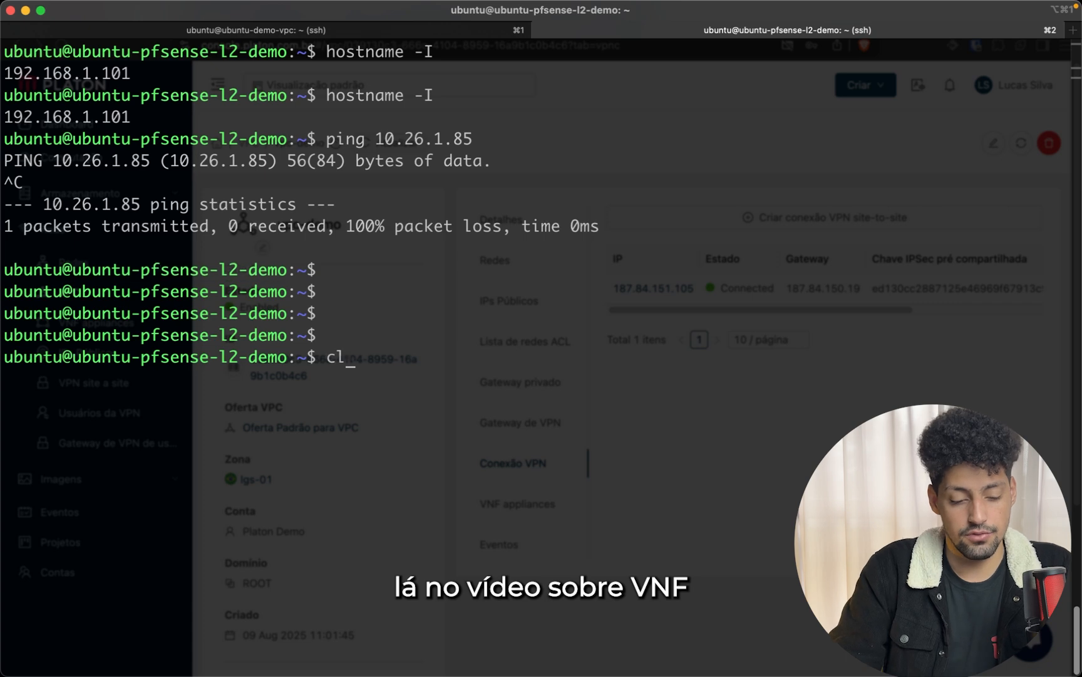
{"action": "key", "text": "Return"}
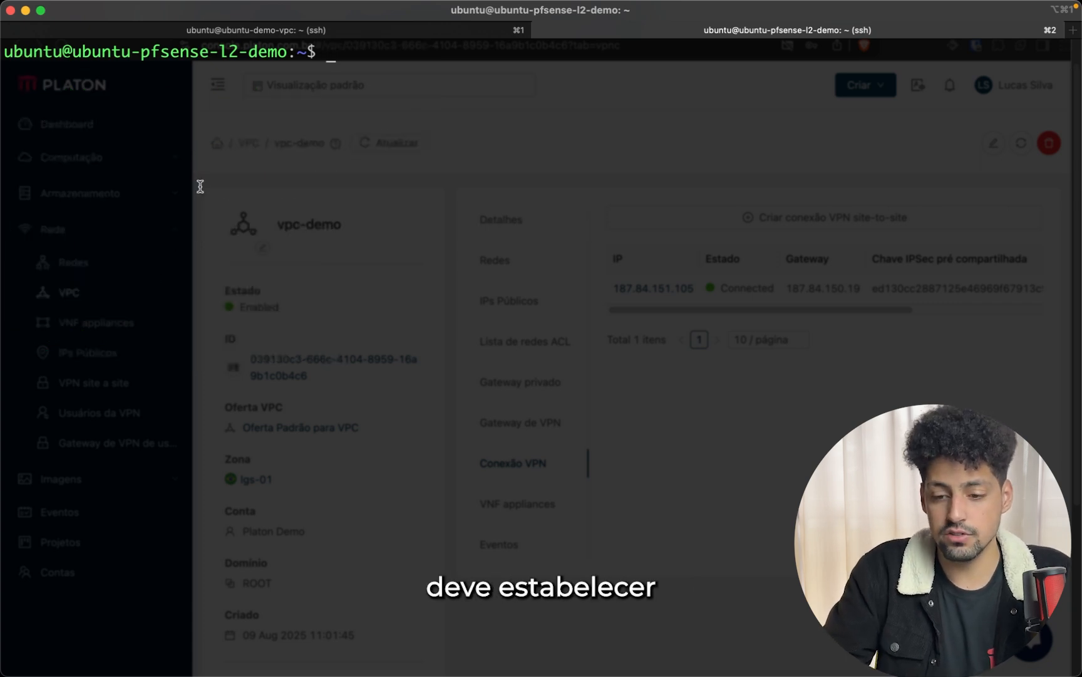
{"action": "left_click", "coordinate": [243, 32]}
{"action": "left_click", "coordinate": [656, 29]}
{"action": "left_click", "coordinate": [592, 145]}
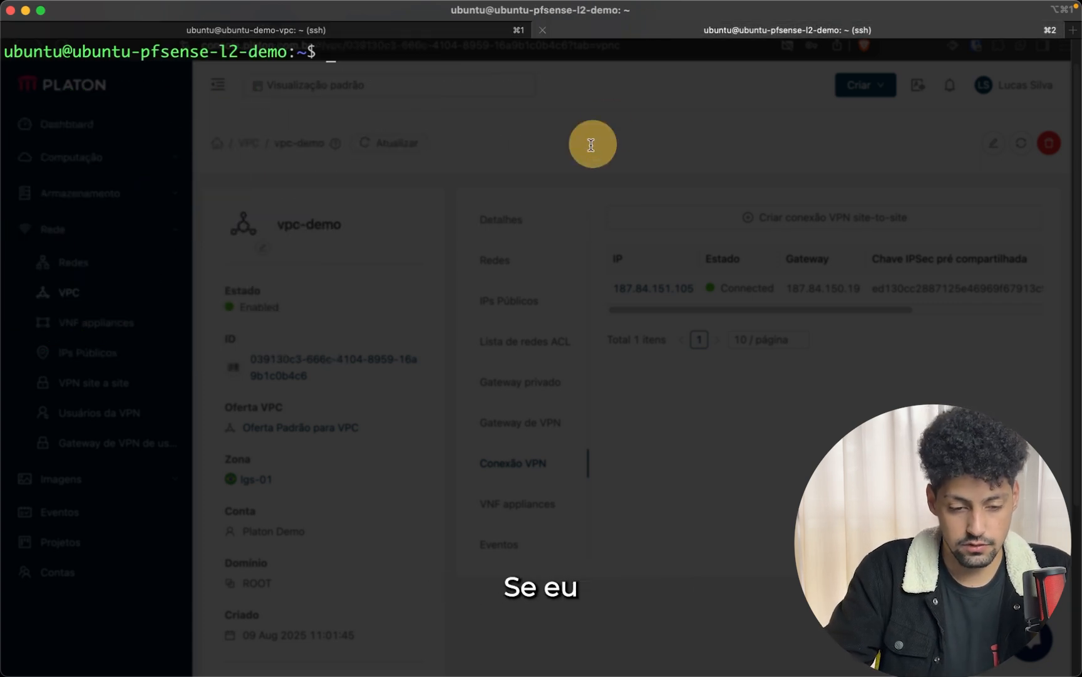
{"action": "type", "text": "hostname-"}
{"action": "key", "text": "BackSpace"}
{"action": "key", "text": "BackSpace"}
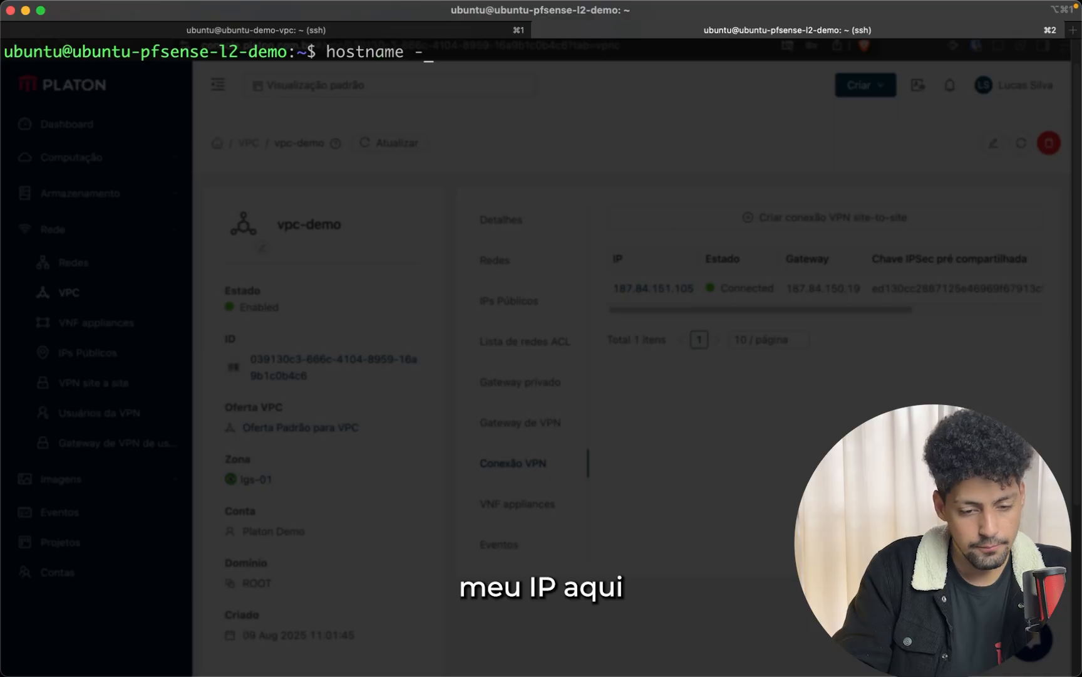
{"action": "key", "text": "super+1"}
{"action": "left_click", "coordinate": [254, 82]}
{"action": "type", "text": "ping -6"}
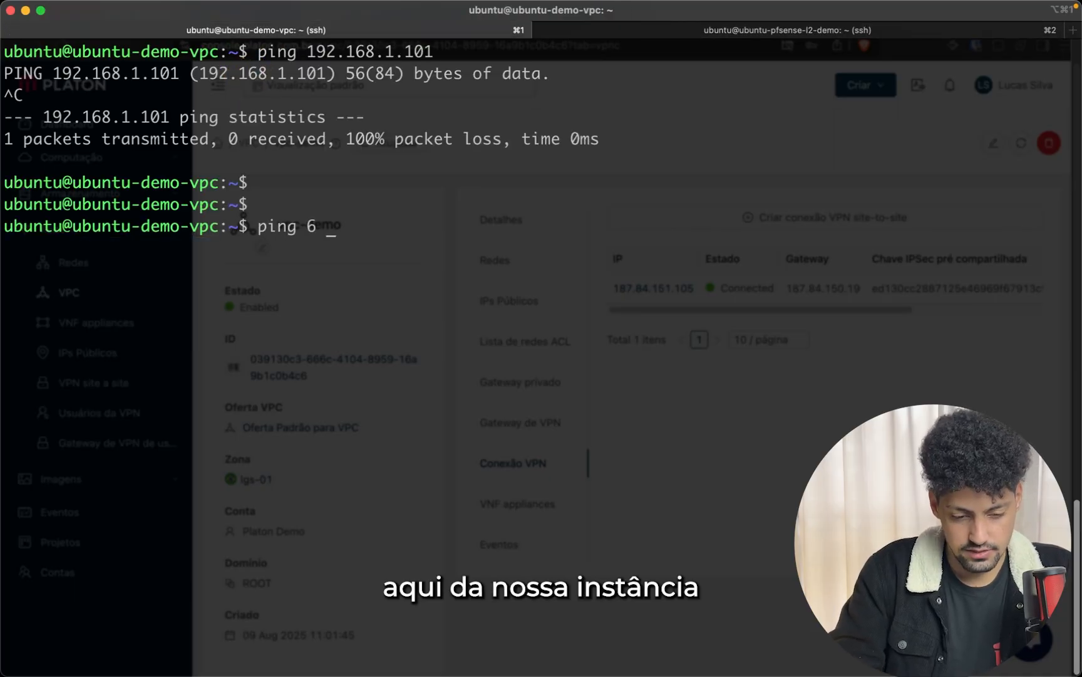
{"action": "key", "text": "BackSpace"}
{"action": "key", "text": "BackSpace"}
{"action": "key", "text": "BackSpace"}
From the VPC instance, ping 192.168.1.101 and stop it to show the packet-loss statistics
{"action": "left_click", "coordinate": [658, 29]}
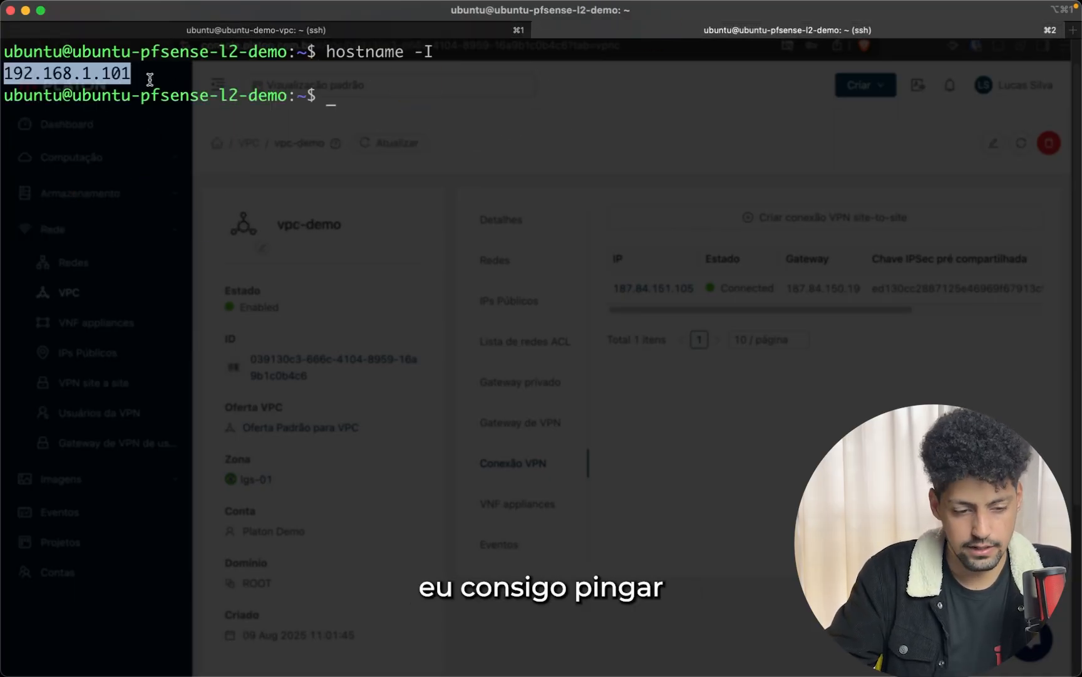
{"action": "key", "text": "super+1"}
{"action": "type", "text": "192.168.1.101"}
{"action": "key", "text": "ctrl+l"}
{"action": "key", "text": "Return"}
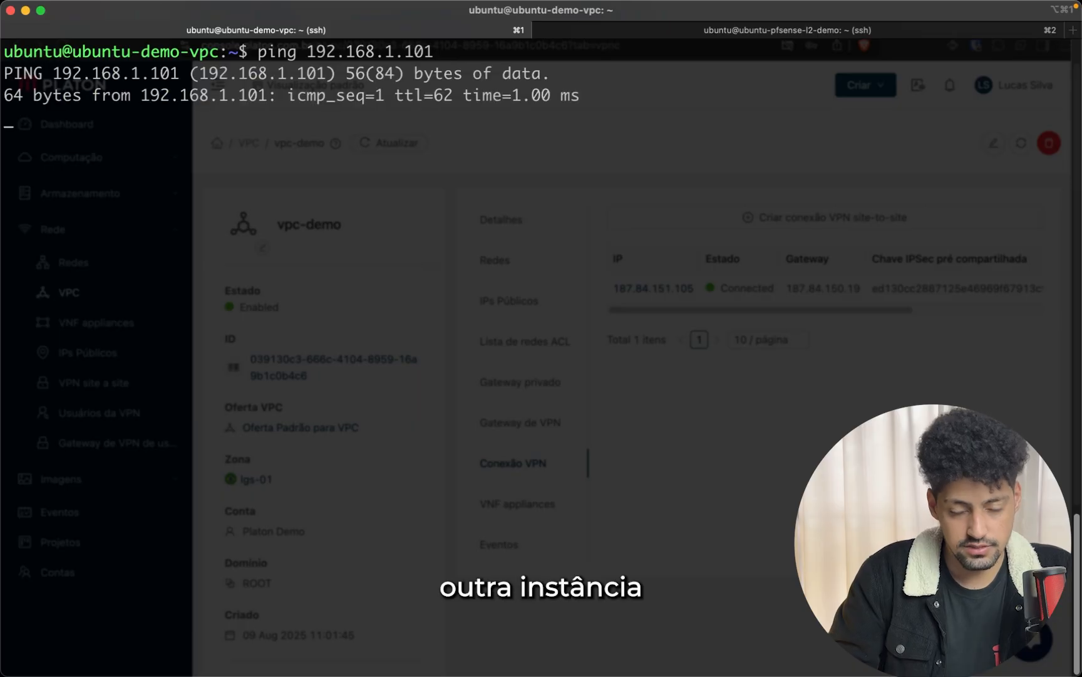
{"action": "key", "text": "ctrl+c"}
{"action": "key", "text": "Up"}
{"action": "key", "text": "Left"}
{"action": "key", "text": "Left"}
{"action": "key", "text": "Left"}
{"action": "key", "text": "Left"}
{"action": "key", "text": "Left"}
{"action": "key", "text": "Left"}
{"action": "key", "text": "Left"}
{"action": "key", "text": "Left"}
{"action": "key", "text": "Left"}
{"action": "key", "text": "Left"}
{"action": "key", "text": "Left"}
{"action": "key", "text": "Left"}
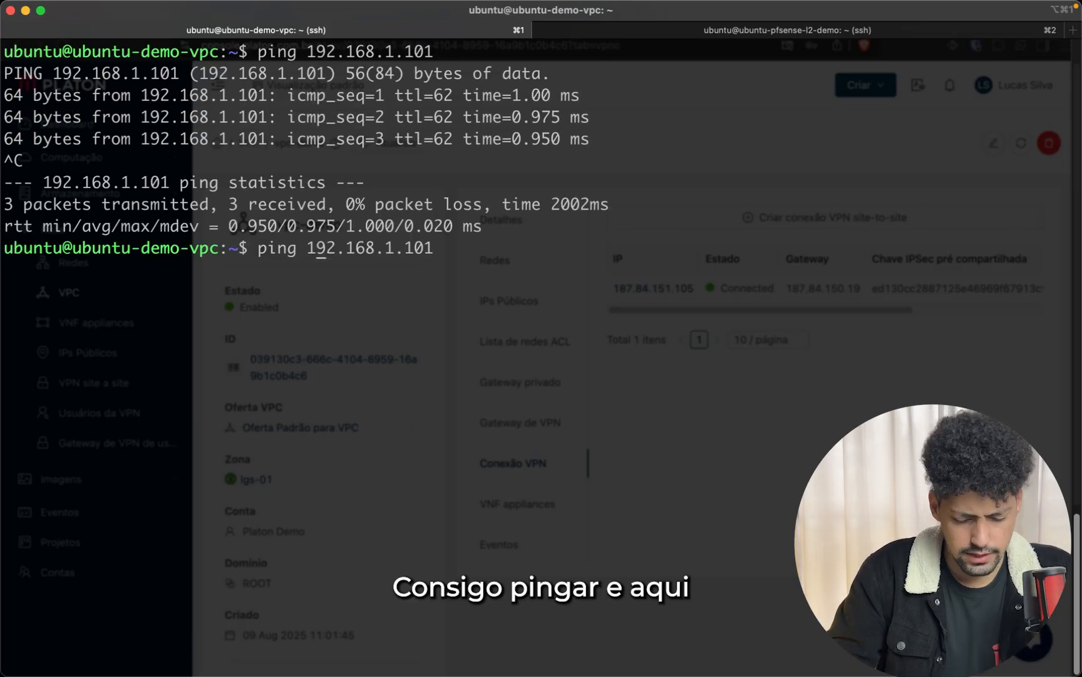
{"action": "key", "text": "ctrl+u"}
{"action": "type", "text": "ssh ubuntu@"}
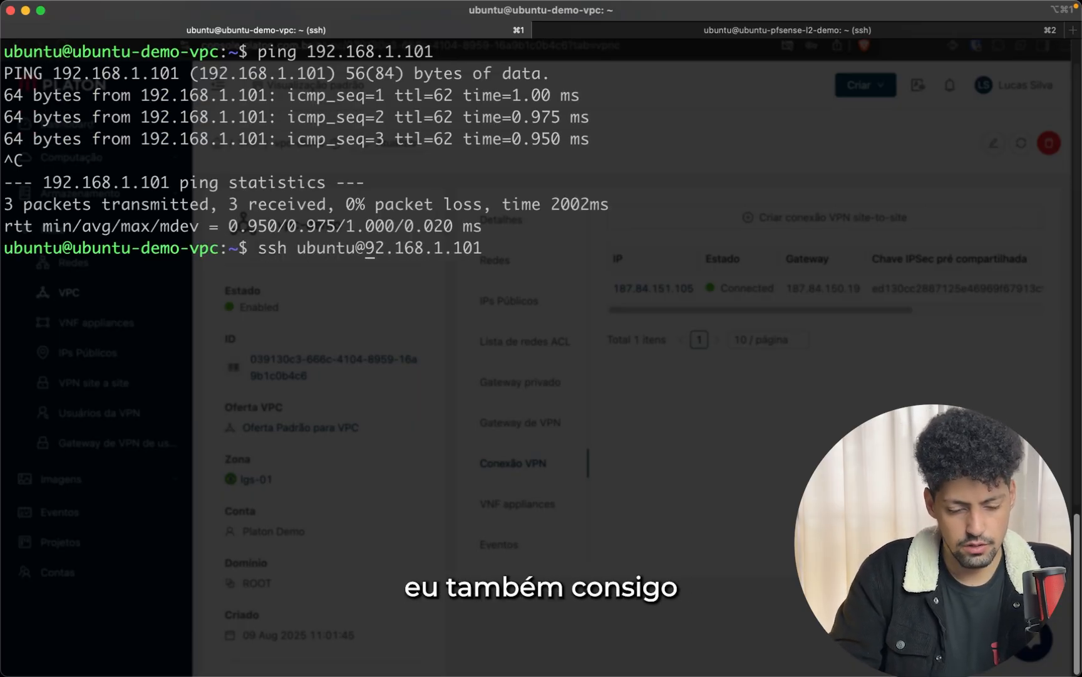
{"action": "type", "text": "1"}
{"action": "key", "text": "Return"}
{"action": "type", "text": "yes"}
{"action": "key", "text": "Return"}
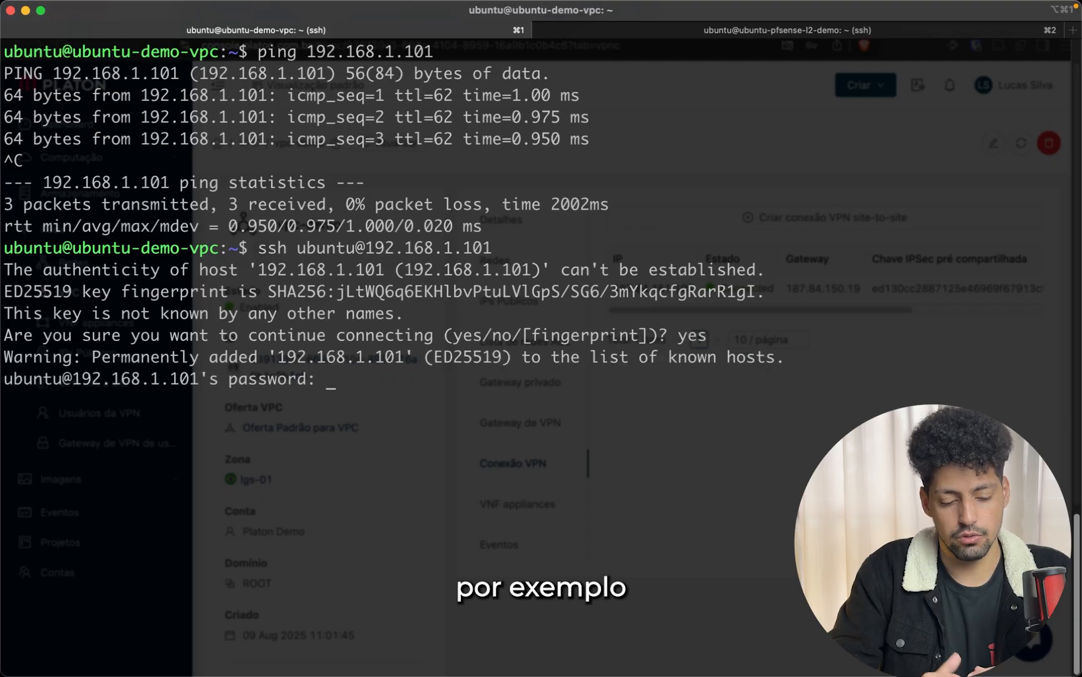
{"action": "key", "text": "ctrl+c"}
{"action": "key", "text": "ctrl+l"}
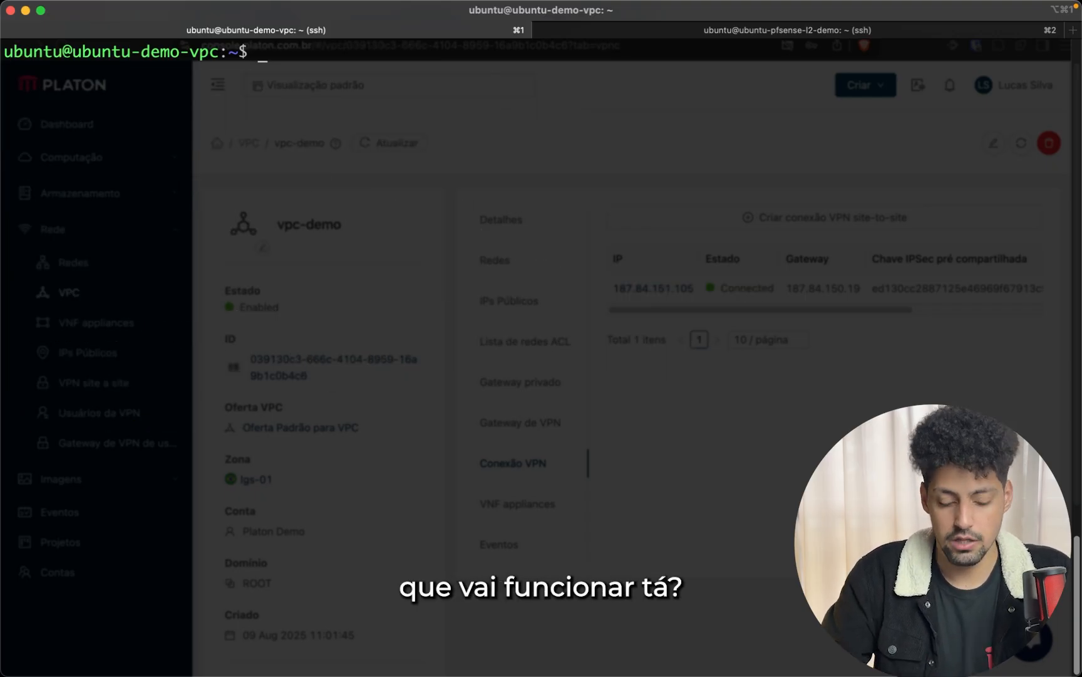
Ping 10.26.1.85 from the pfSense-side session and hide the terminal
{"action": "key", "text": "super+2"}
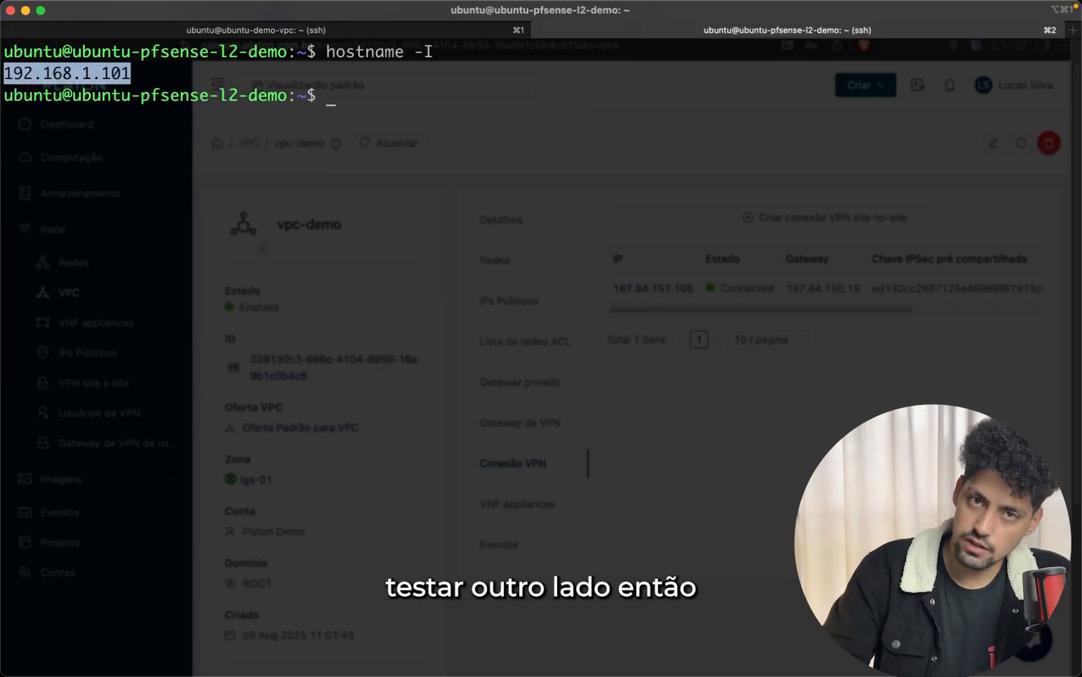
{"action": "key", "text": "super+1"}
{"action": "type", "text": "host"}
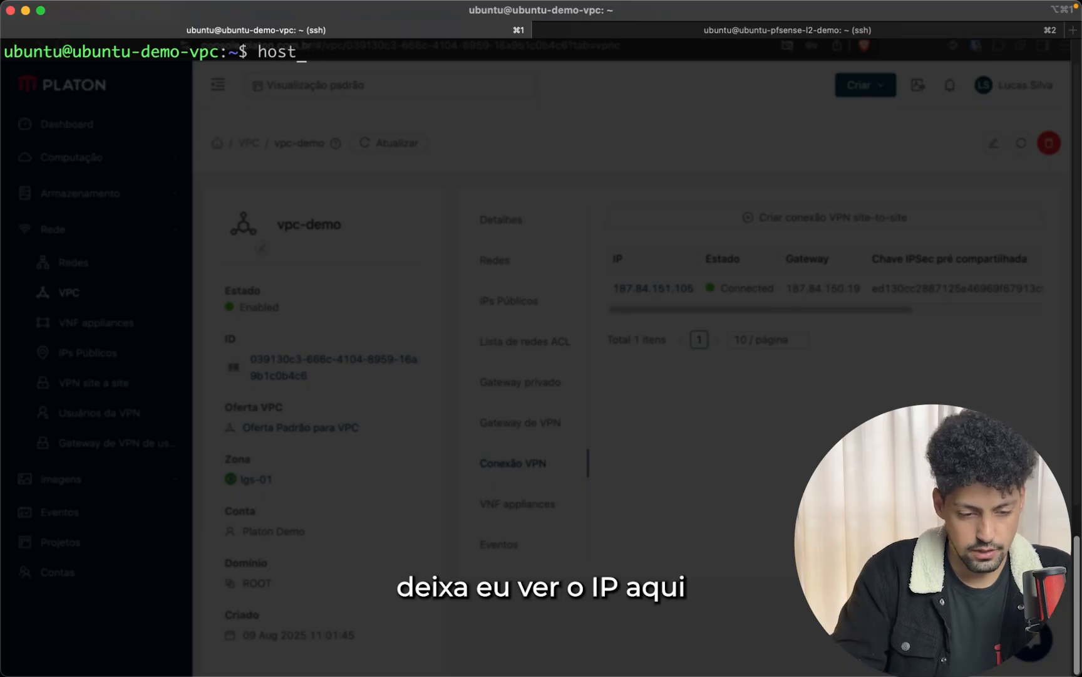
{"action": "left_click", "coordinate": [652, 32]}
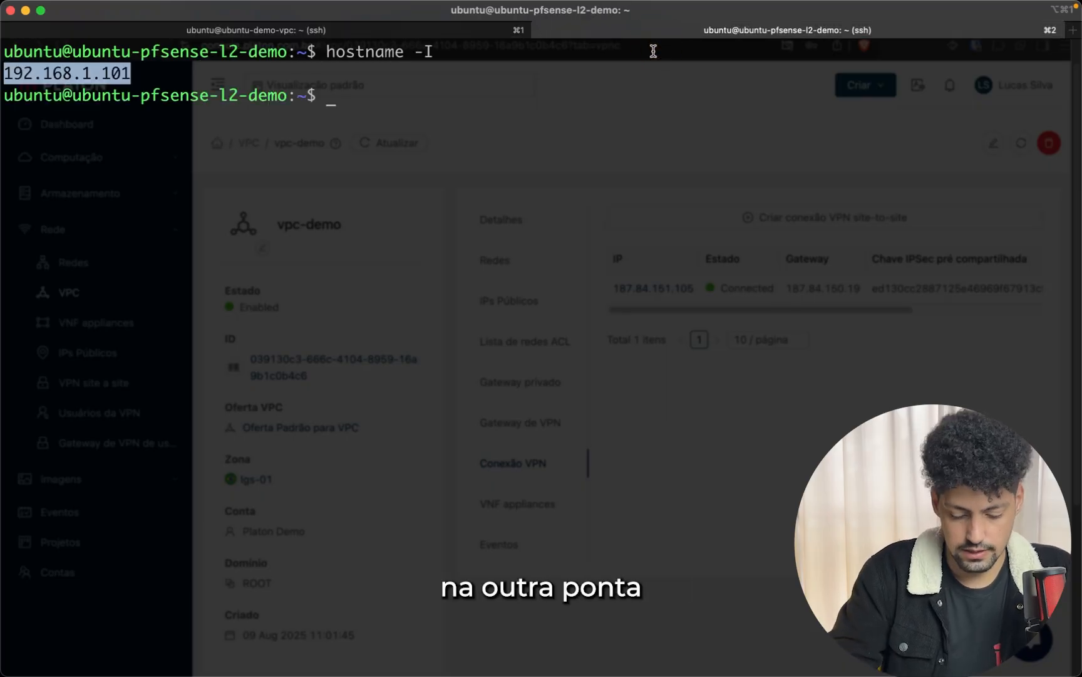
{"action": "type", "text": "ping 10.26.1.85"}
{"action": "key", "text": "Return"}
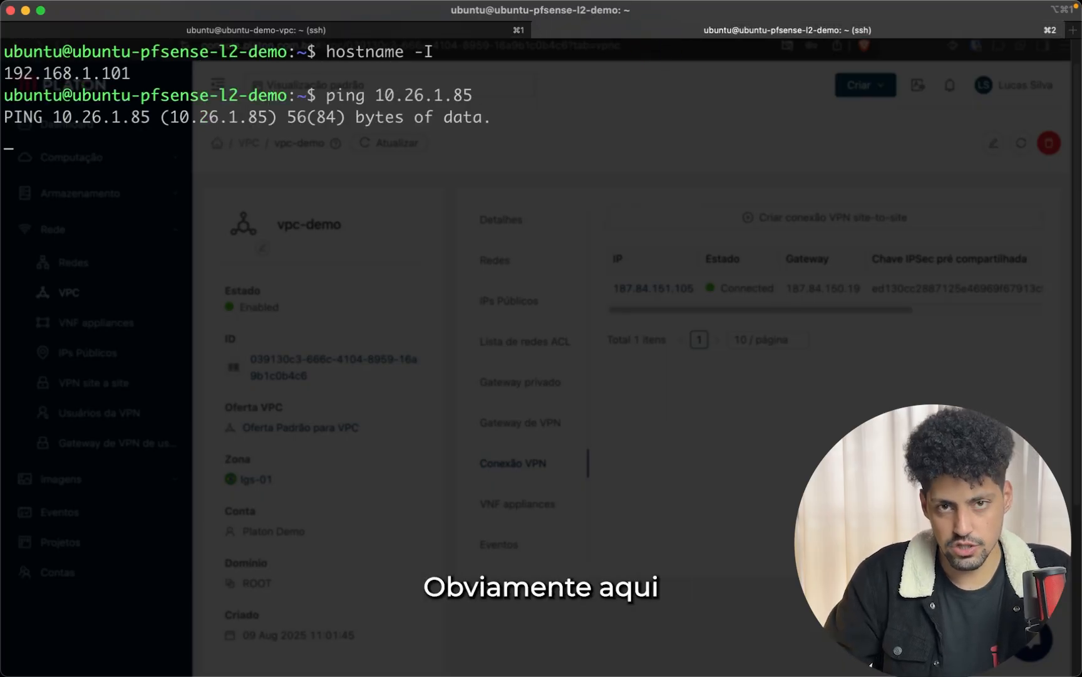
{"action": "key", "text": "super+Tab"}
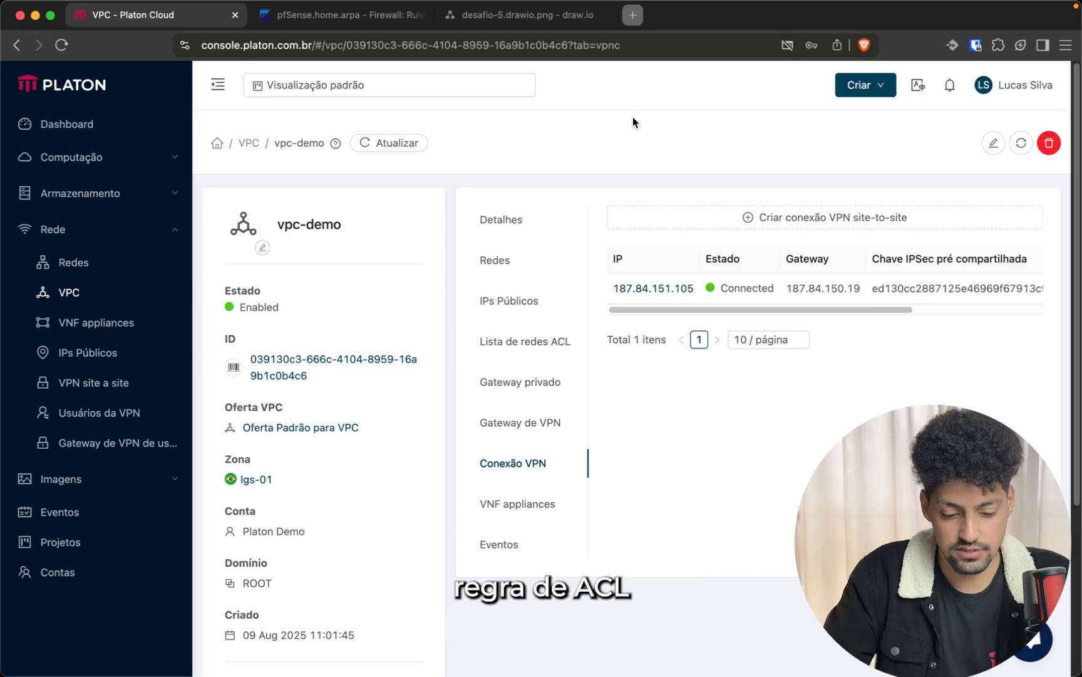
Add an ICMP rule described 'Ping' to the dmz-demo ACL's rule list
{"action": "left_click", "coordinate": [585, 346]}
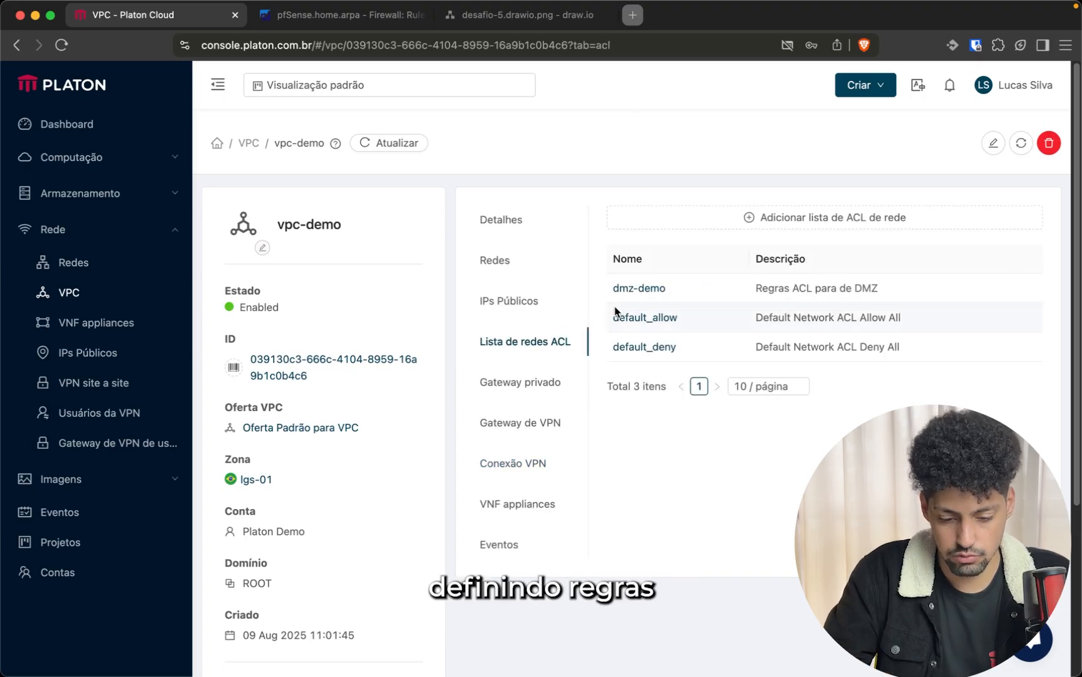
{"action": "left_click", "coordinate": [622, 289]}
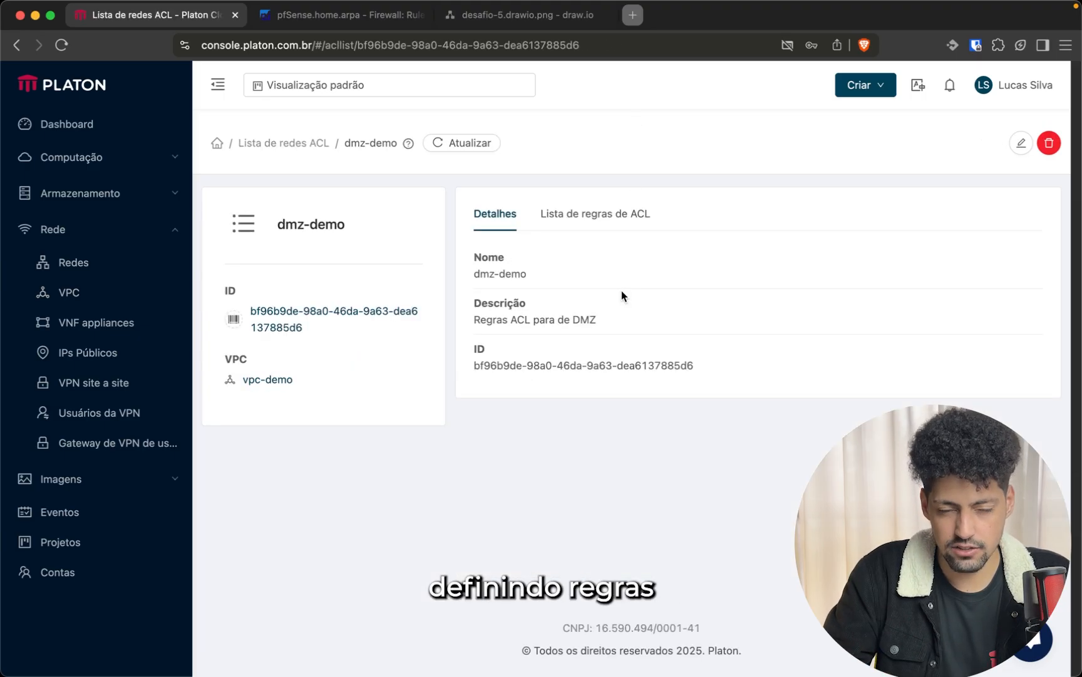
{"action": "left_click", "coordinate": [611, 216]}
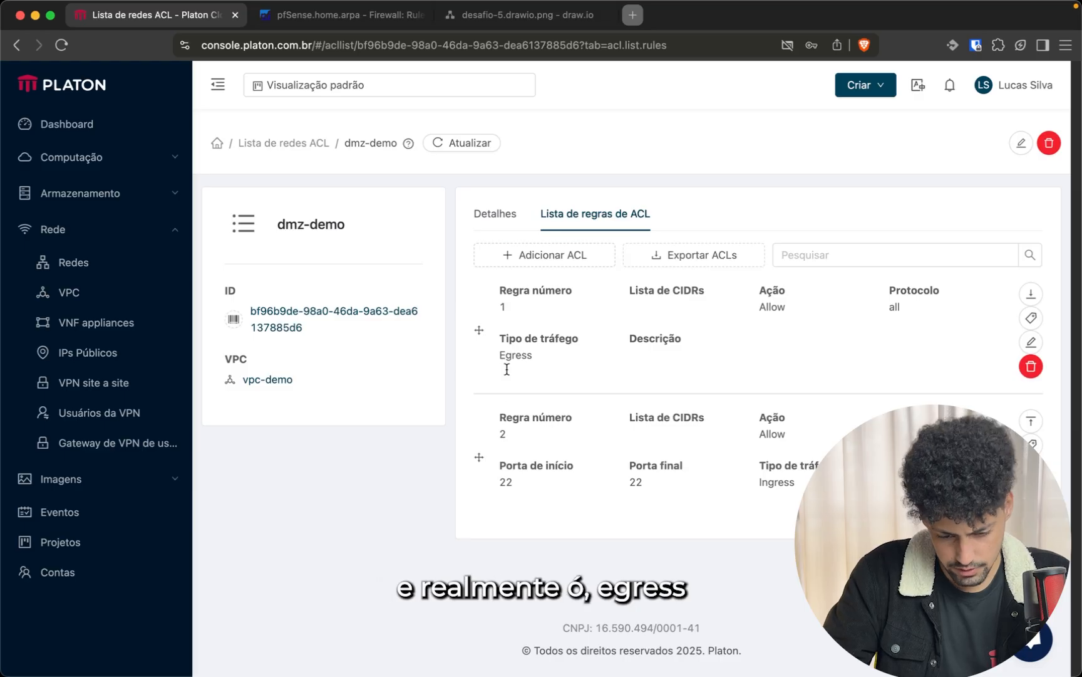
{"action": "double_click", "coordinate": [503, 482]}
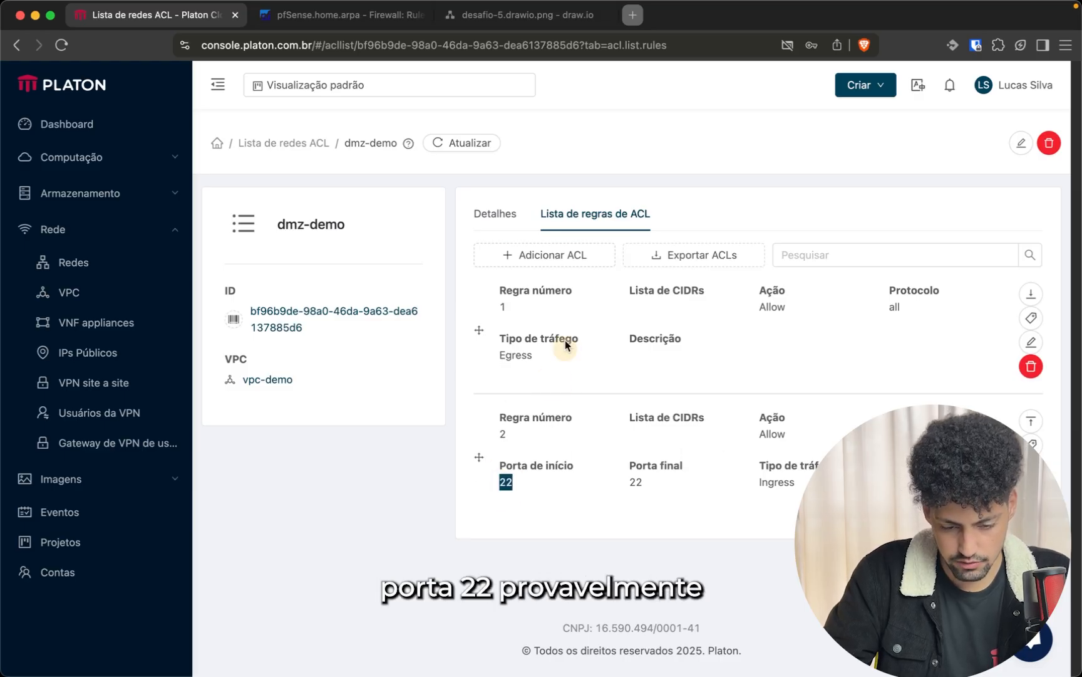
{"action": "left_click", "coordinate": [549, 257]}
{"action": "left_click", "coordinate": [454, 293]}
{"action": "left_click", "coordinate": [445, 369]}
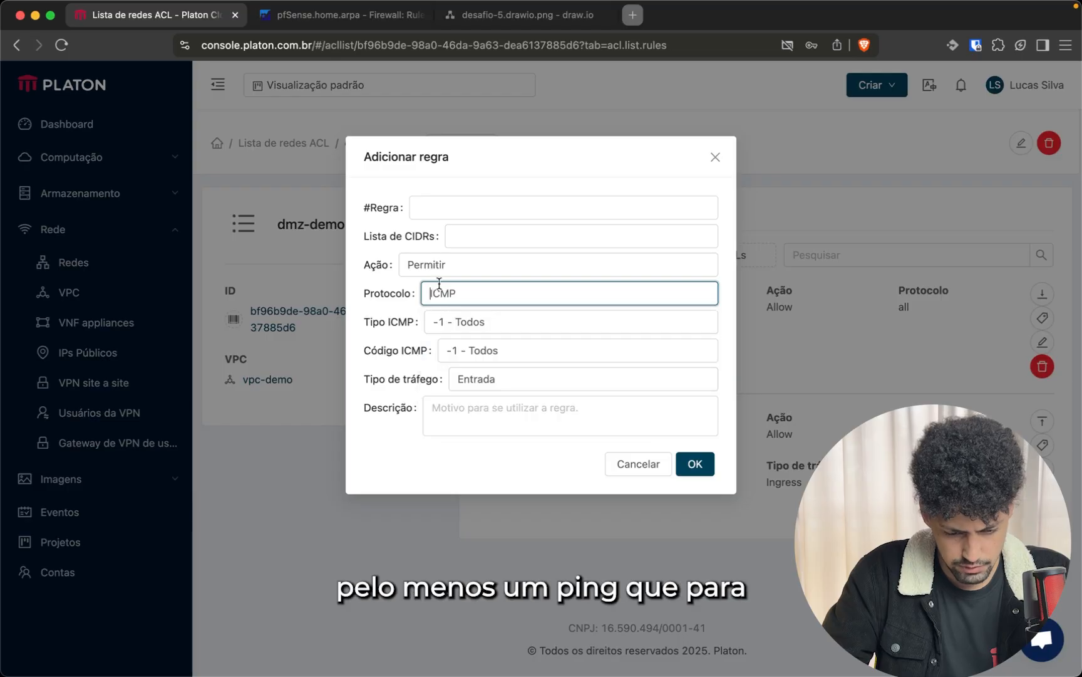
{"action": "left_click", "coordinate": [459, 407]}
{"action": "type", "text": "Ping"}
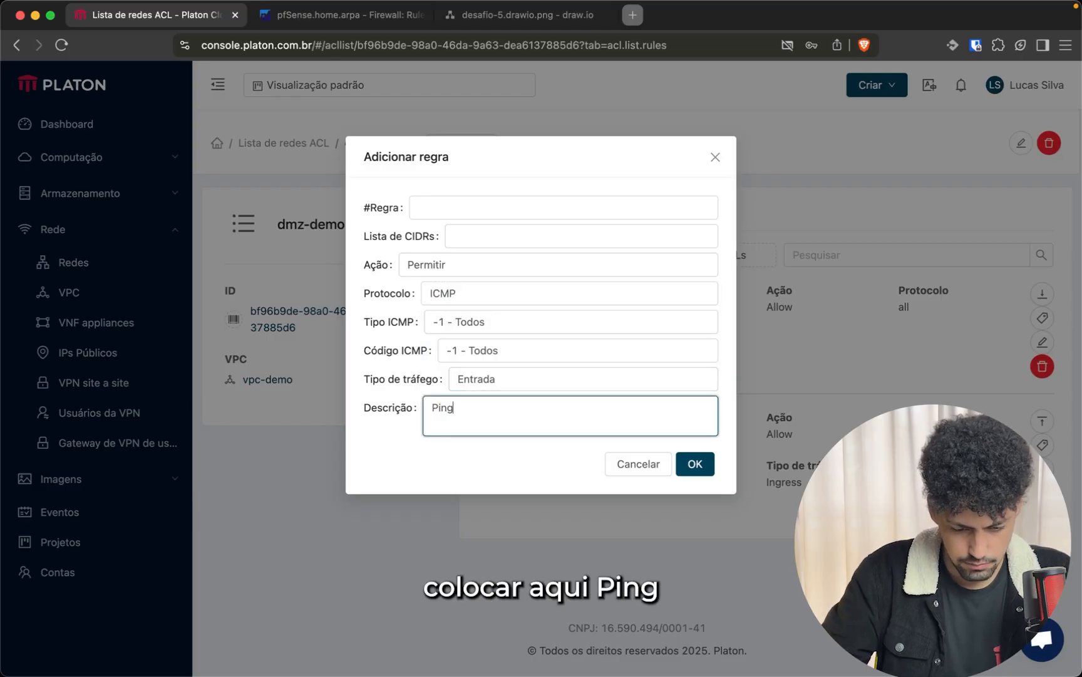
{"action": "left_click", "coordinate": [697, 465]}
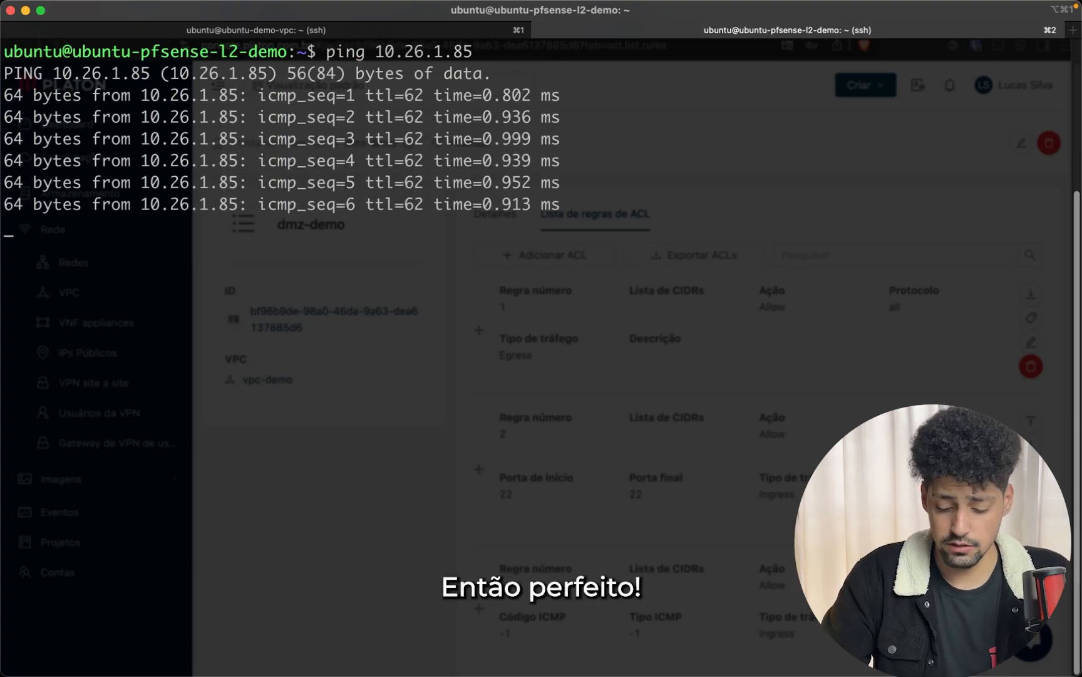
In the VPC instance session, recall and rerun the ping to 192.168.1.101
{"action": "key", "text": "super+1"}
{"action": "key", "text": "Up"}
{"action": "key", "text": "Up"}
{"action": "key", "text": "Up"}
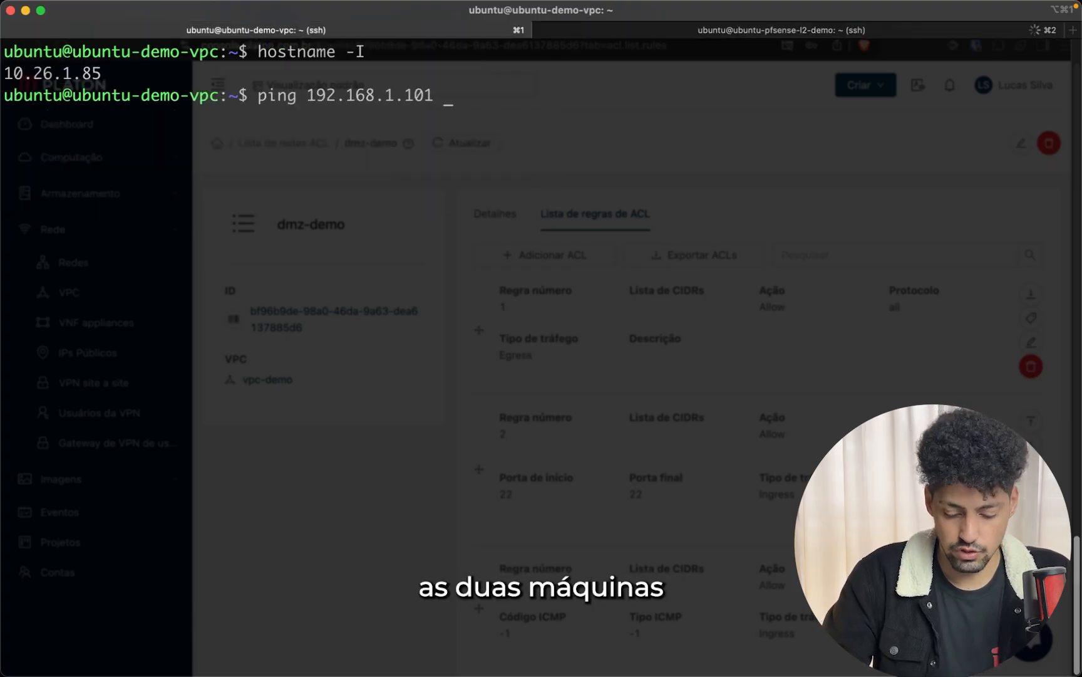
{"action": "key", "text": "ctrl+l"}
{"action": "key", "text": "Return"}
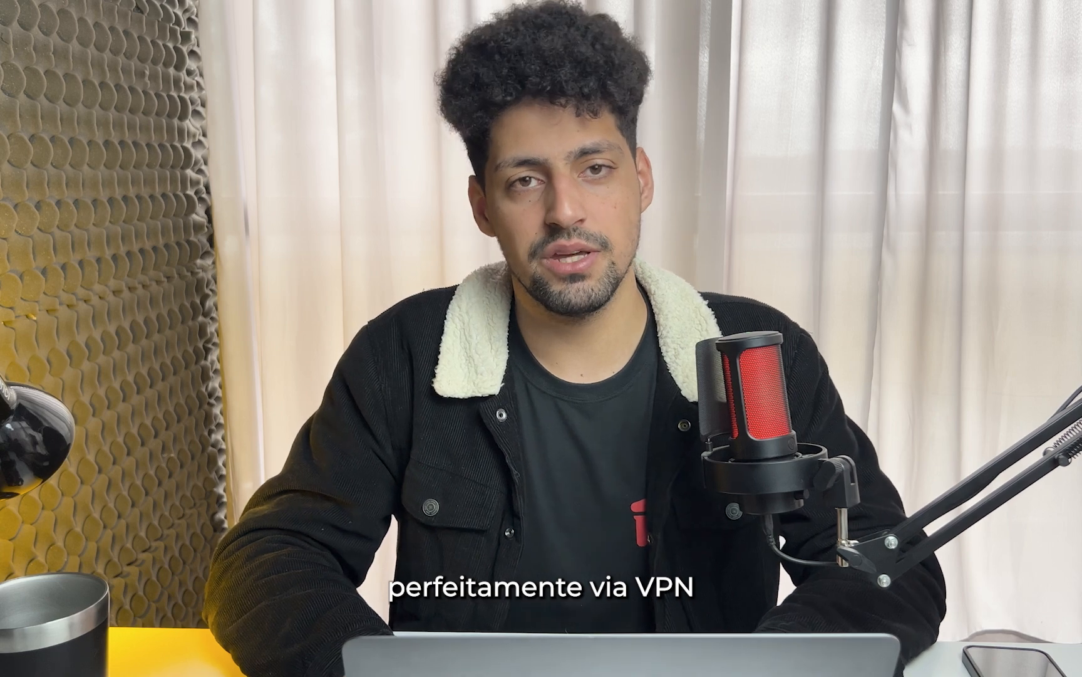